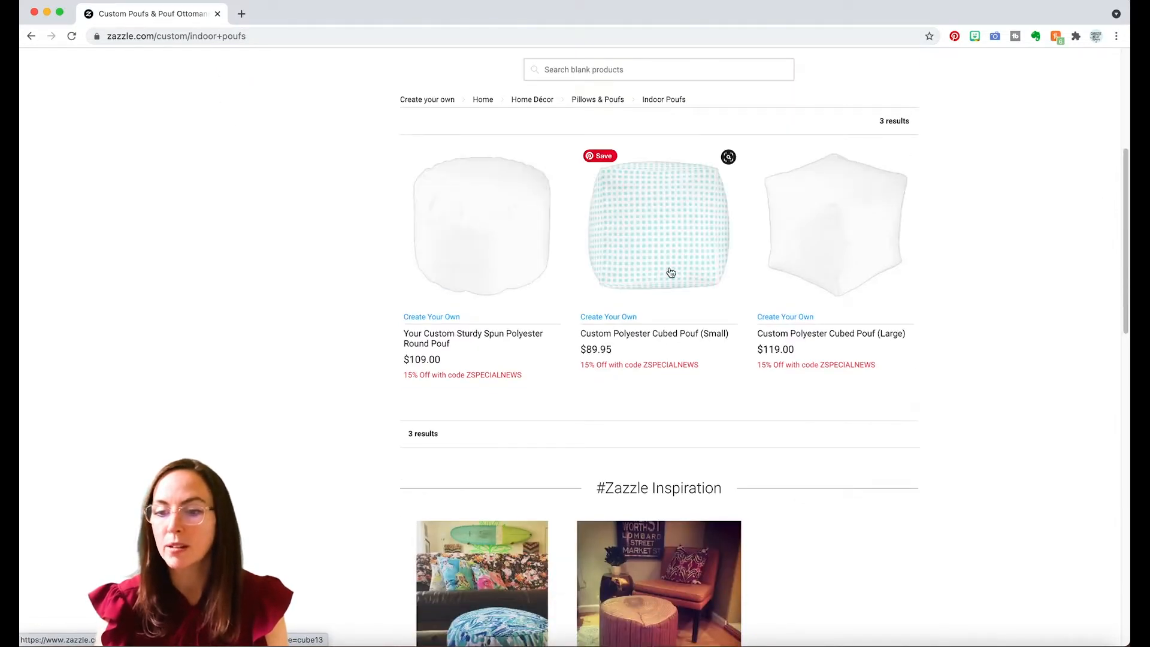
# Start a custom round pouf design and add Farmhouse_Barn_Wood-01.png from the 4_Wedding folder in Finder to its bottom area.
pyautogui.click(470, 234)
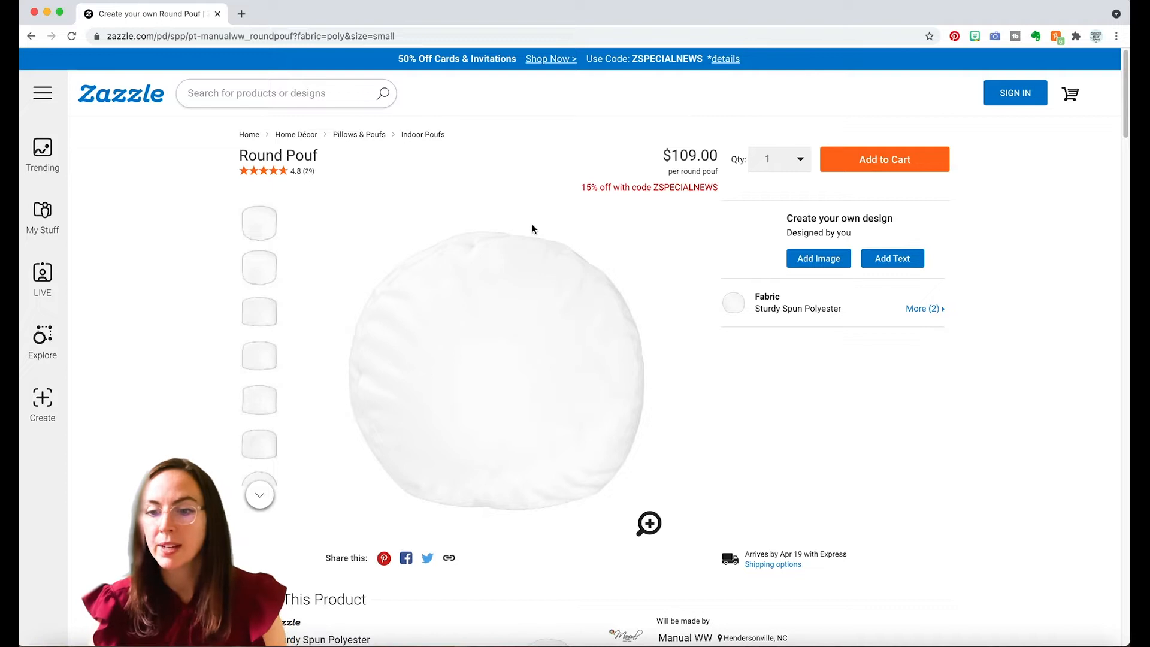
pyautogui.click(821, 259)
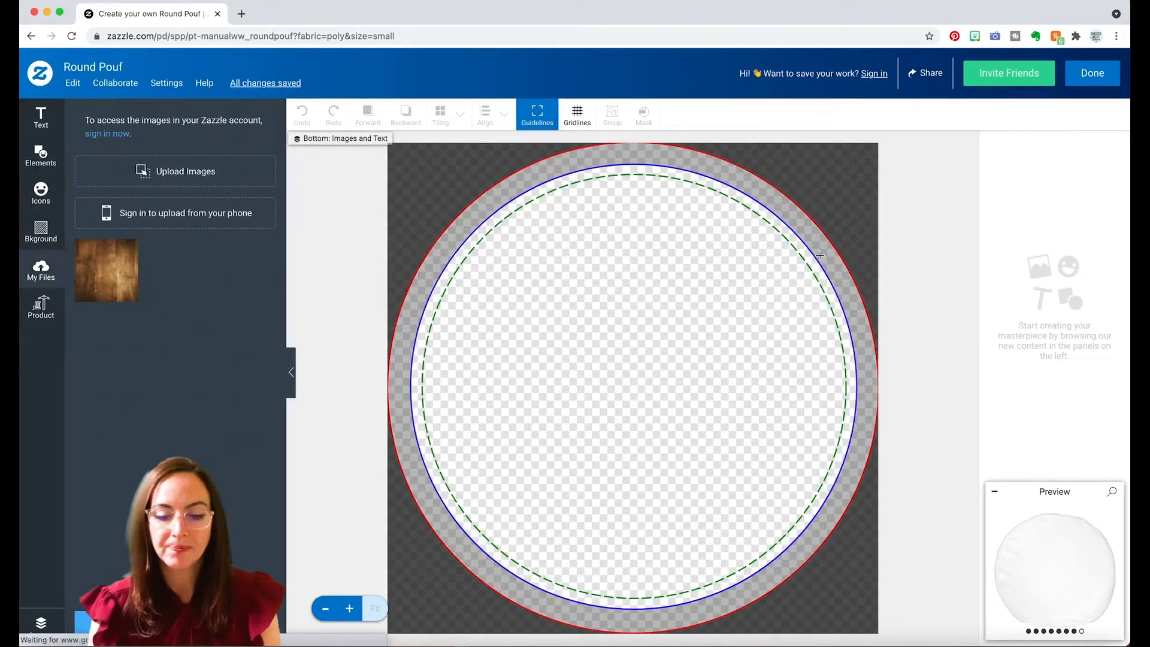
pyautogui.press('super+Tab')
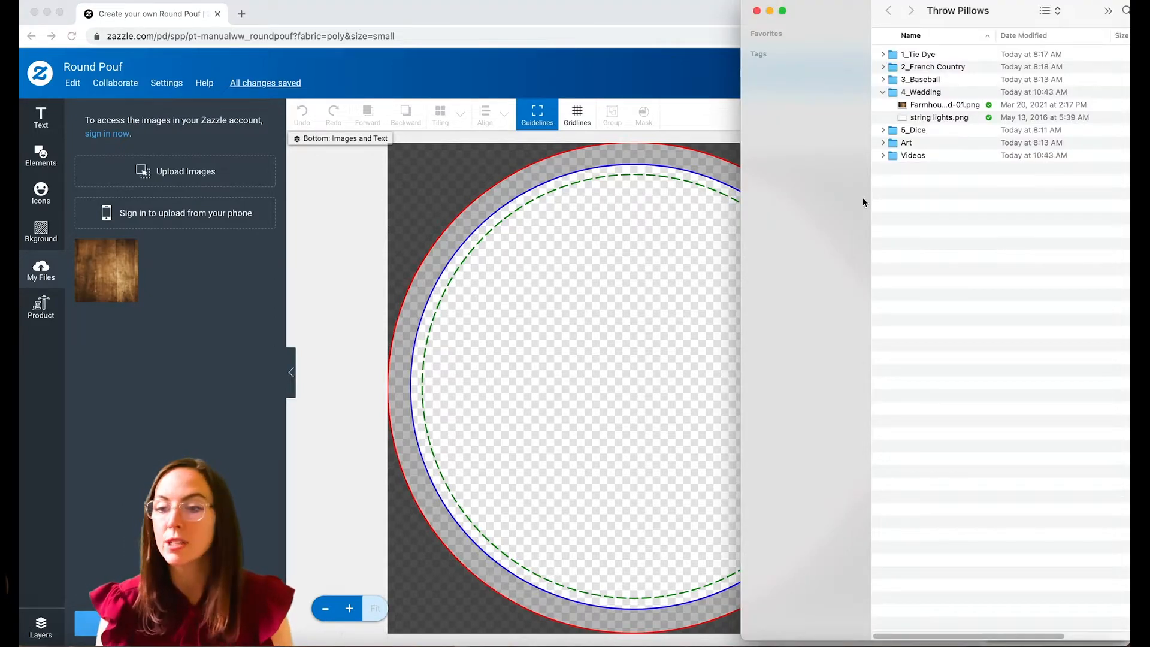
pyautogui.moveTo(926, 109); pyautogui.dragTo(590, 339)
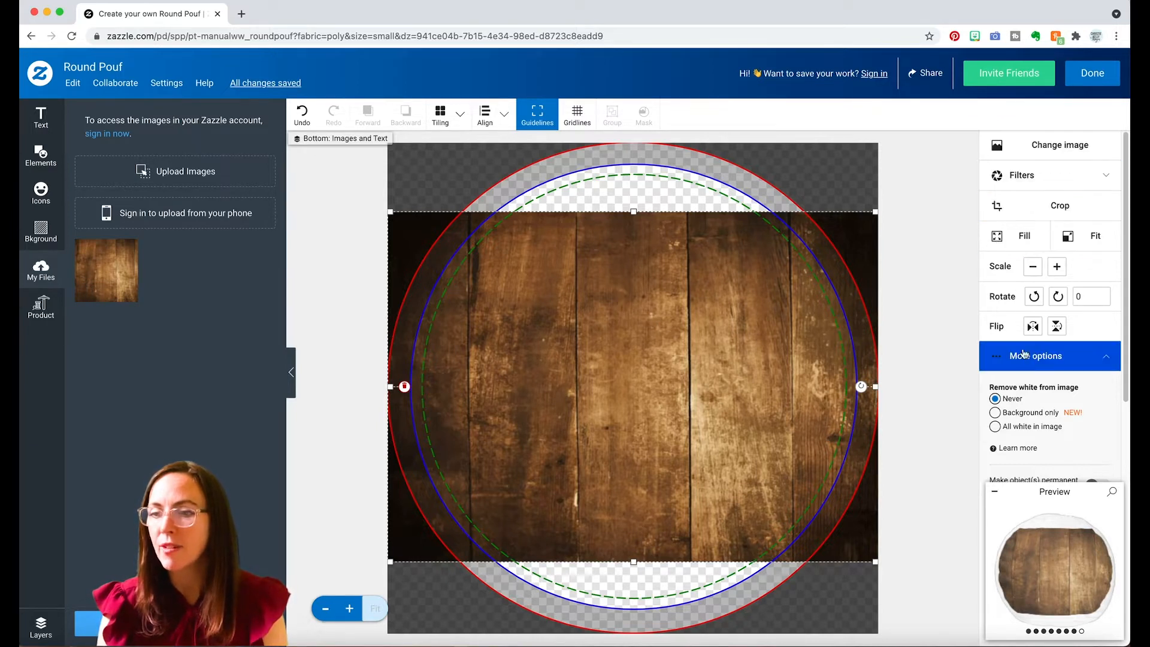
# Fill the pouf's bottom area with the wood image, show the layers list and check the enlarged preview.
pyautogui.click(1022, 237)
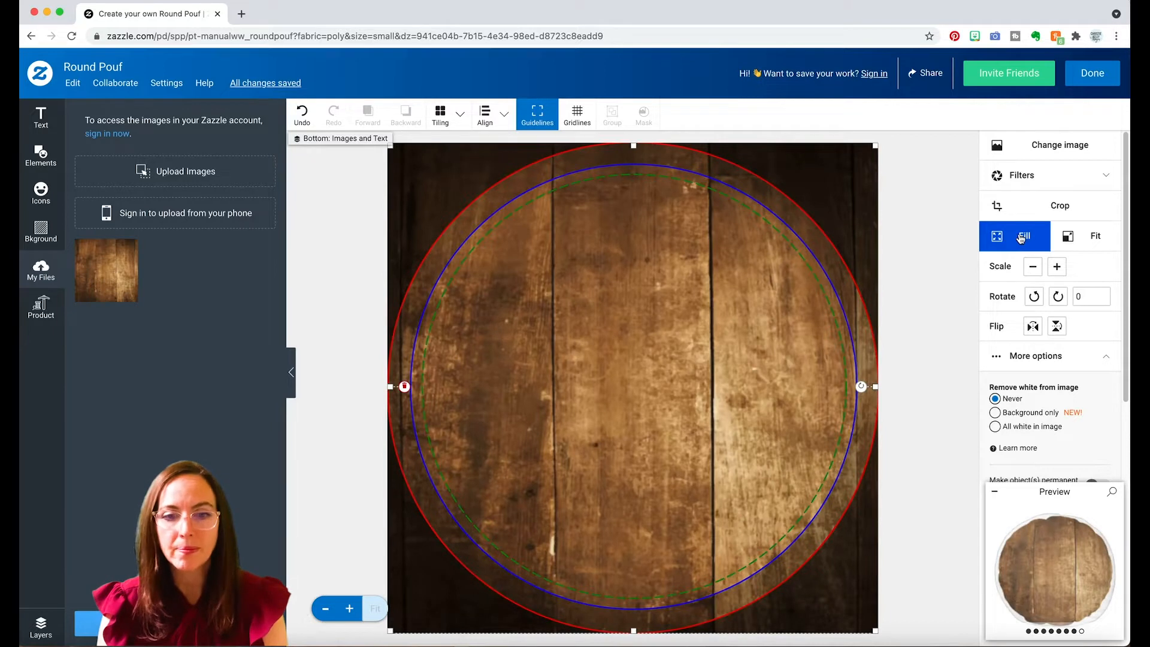
pyautogui.click(41, 629)
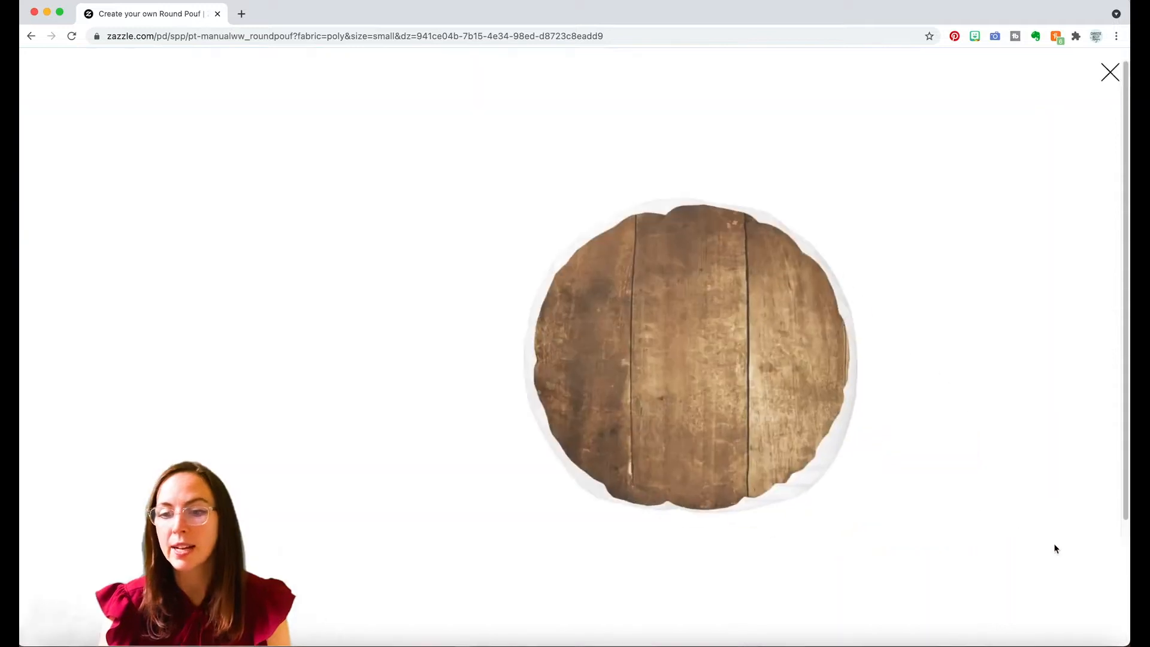
pyautogui.click(1054, 546)
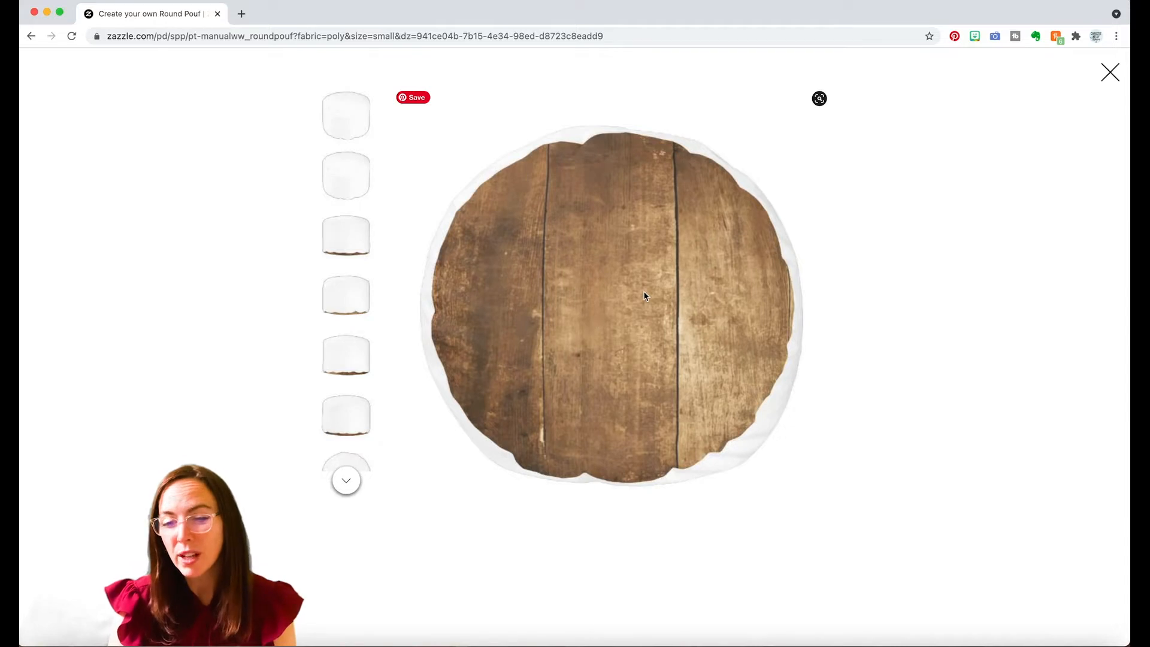
pyautogui.click(1108, 77)
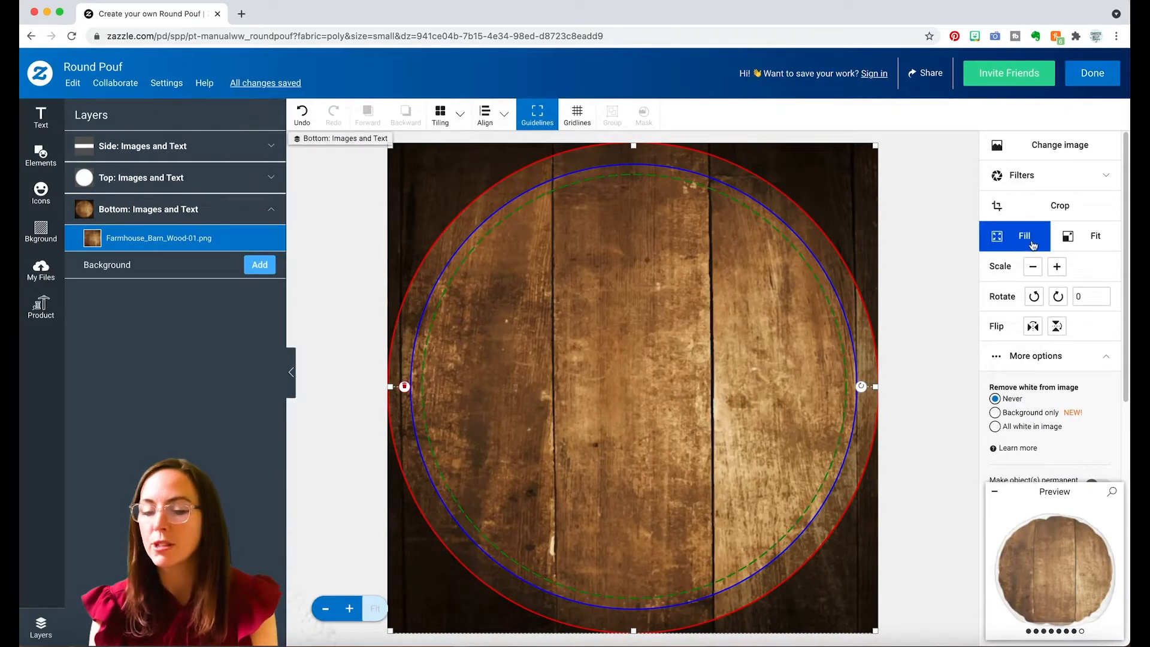
# Fit the wood image to the bottom area and move it down to cover the lower half of the circle.
pyautogui.click(1086, 238)
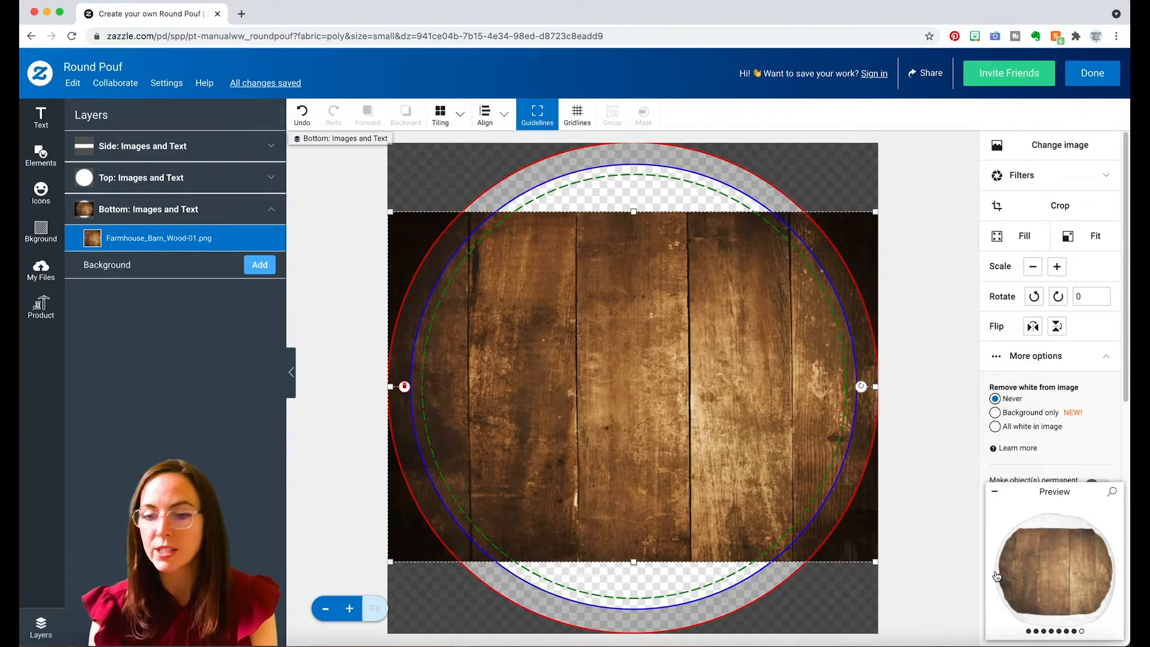
pyautogui.moveTo(744, 421); pyautogui.dragTo(741, 495)
pyautogui.moveTo(723, 348); pyautogui.dragTo(708, 416)
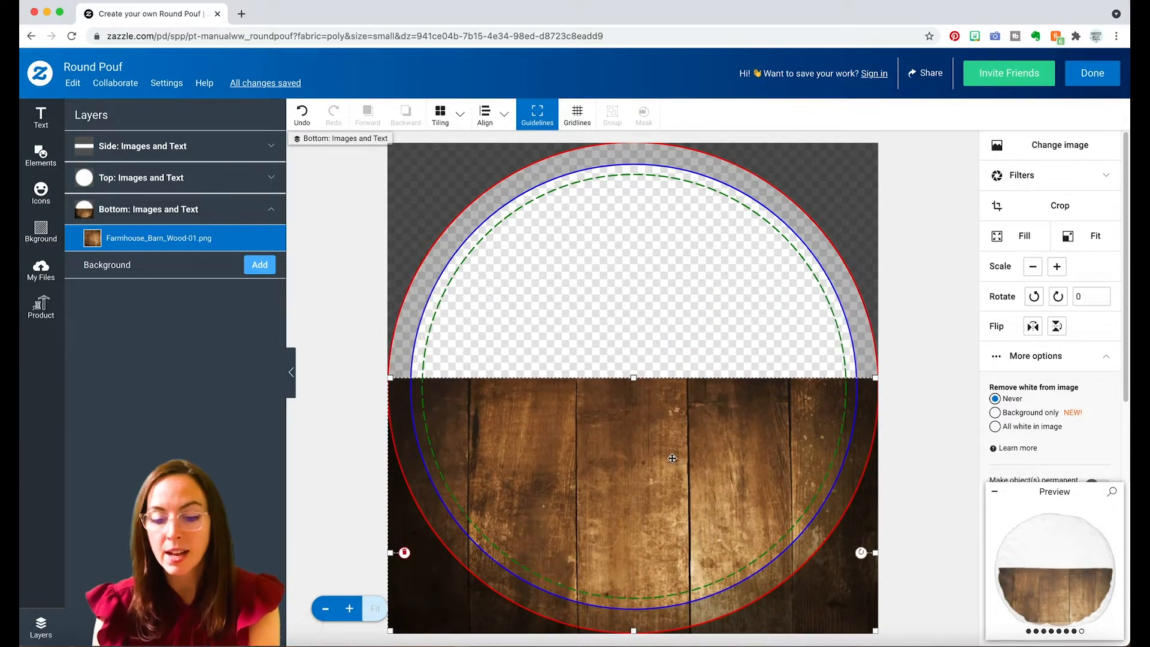
# Paste a copy of the wood image and move it up to cover the upper half of the bottom area.
pyautogui.press('super+v')
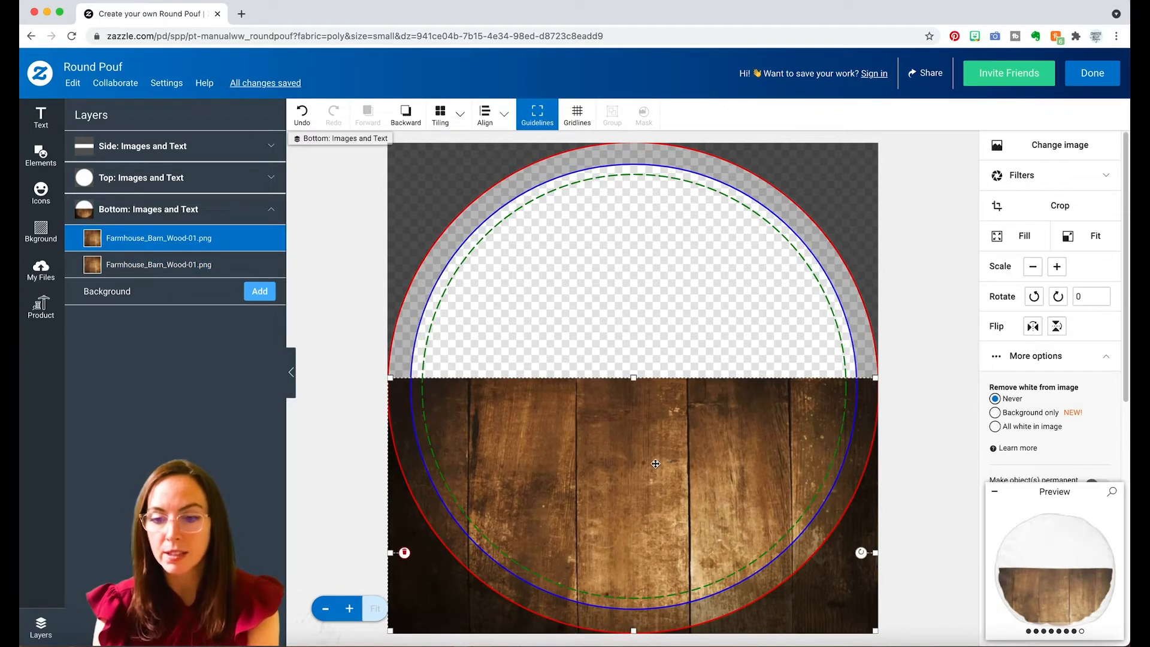
pyautogui.moveTo(655, 464); pyautogui.dragTo(655, 173)
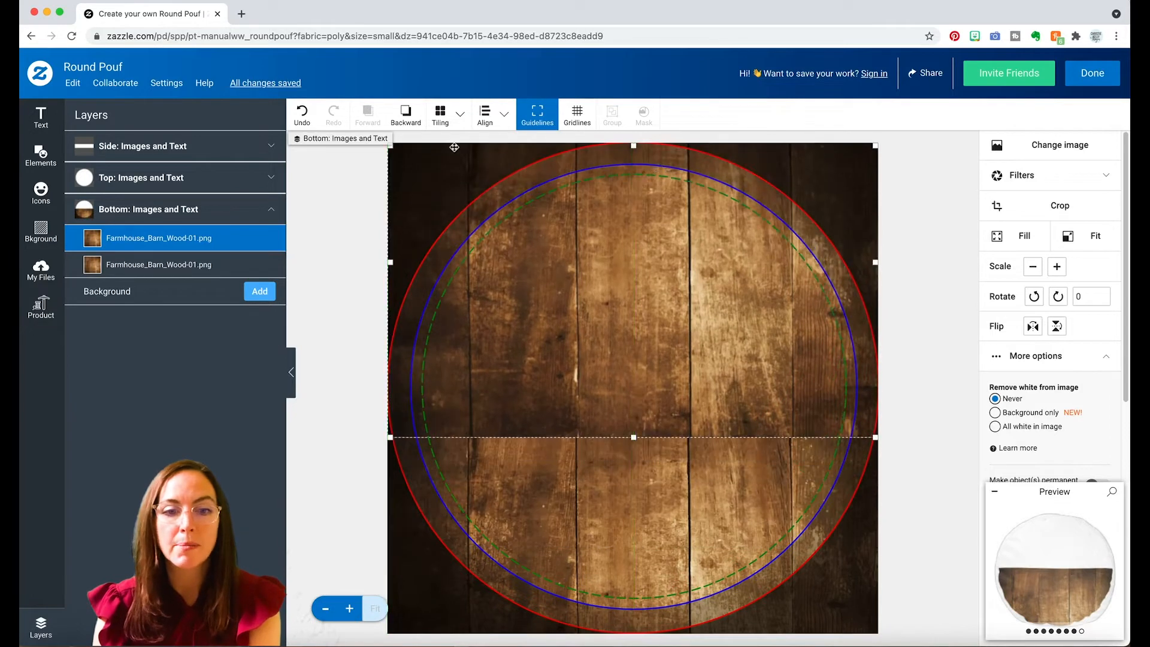
pyautogui.click(73, 84)
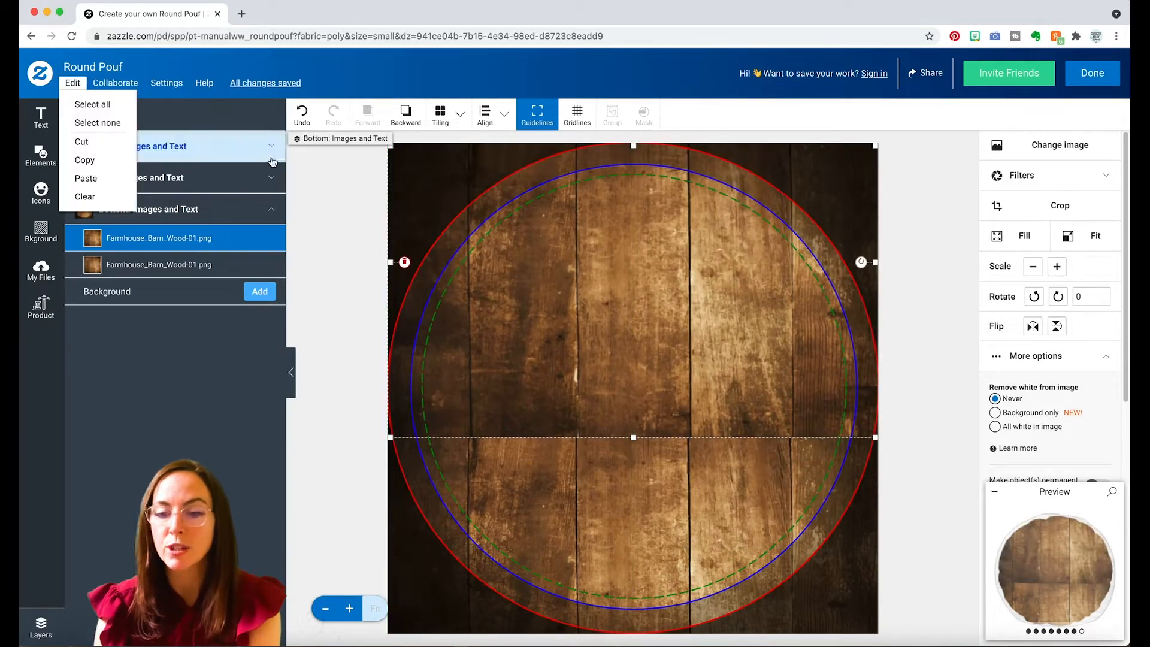
pyautogui.click(325, 203)
pyautogui.click(601, 258)
pyautogui.moveTo(627, 322); pyautogui.dragTo(627, 265)
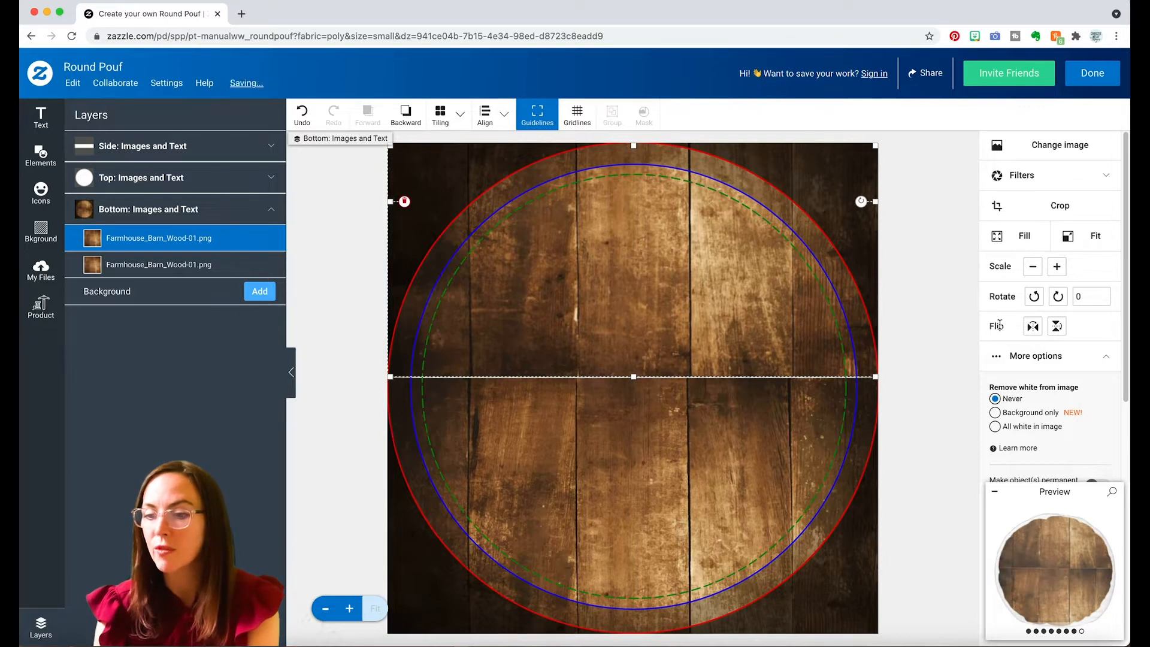
# Flip the upper wood copy vertically, nudge it down against the lower image and check the enlarged preview.
pyautogui.click(1055, 329)
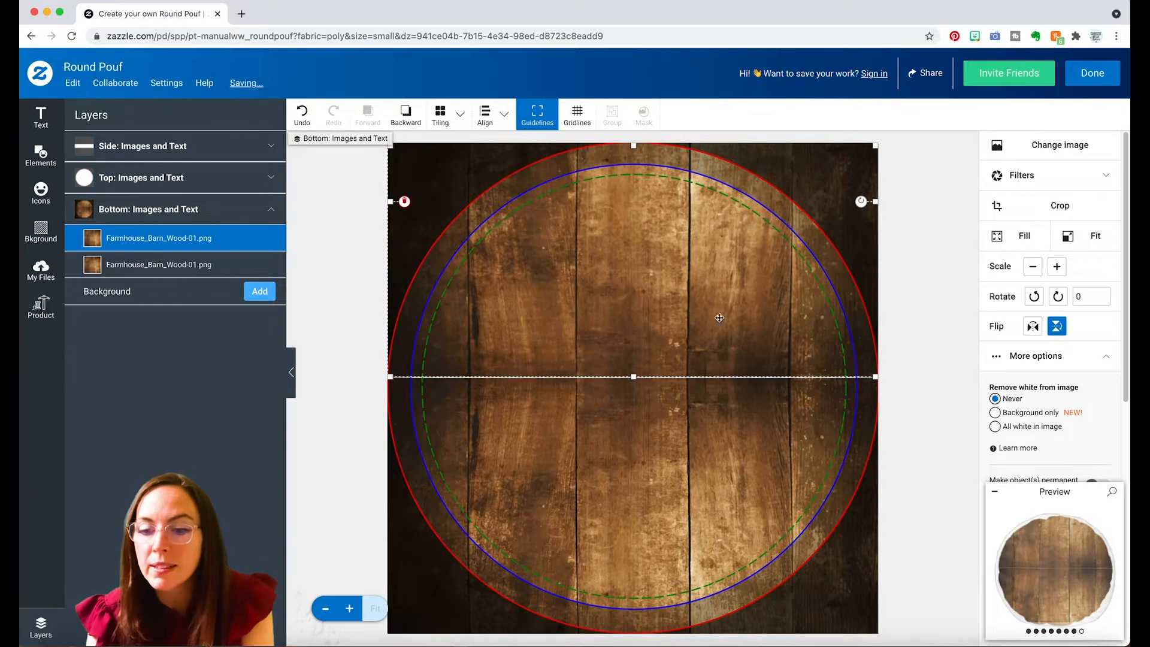
pyautogui.moveTo(700, 322); pyautogui.dragTo(700, 325)
pyautogui.click(893, 402)
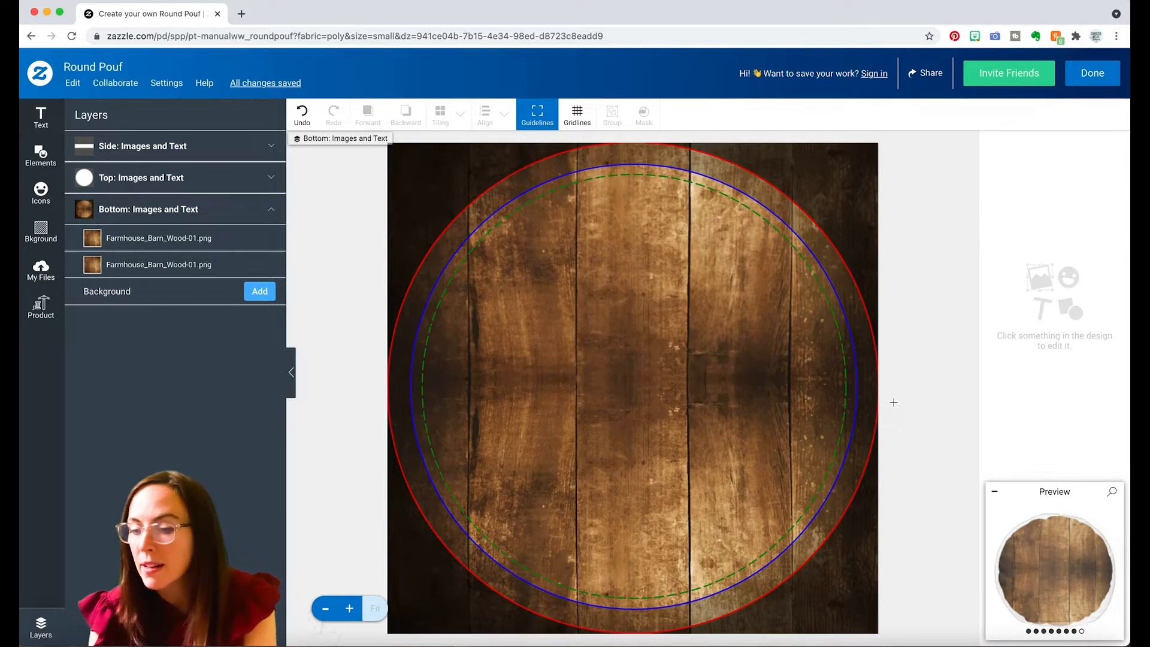
pyautogui.click(1054, 565)
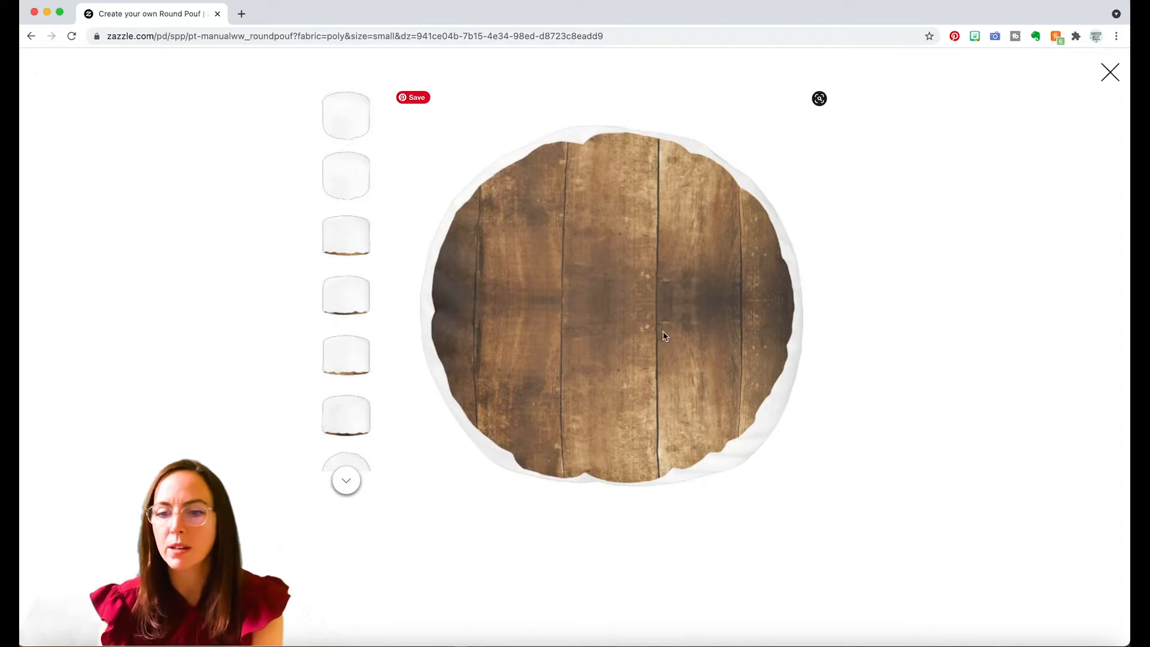
pyautogui.click(1112, 75)
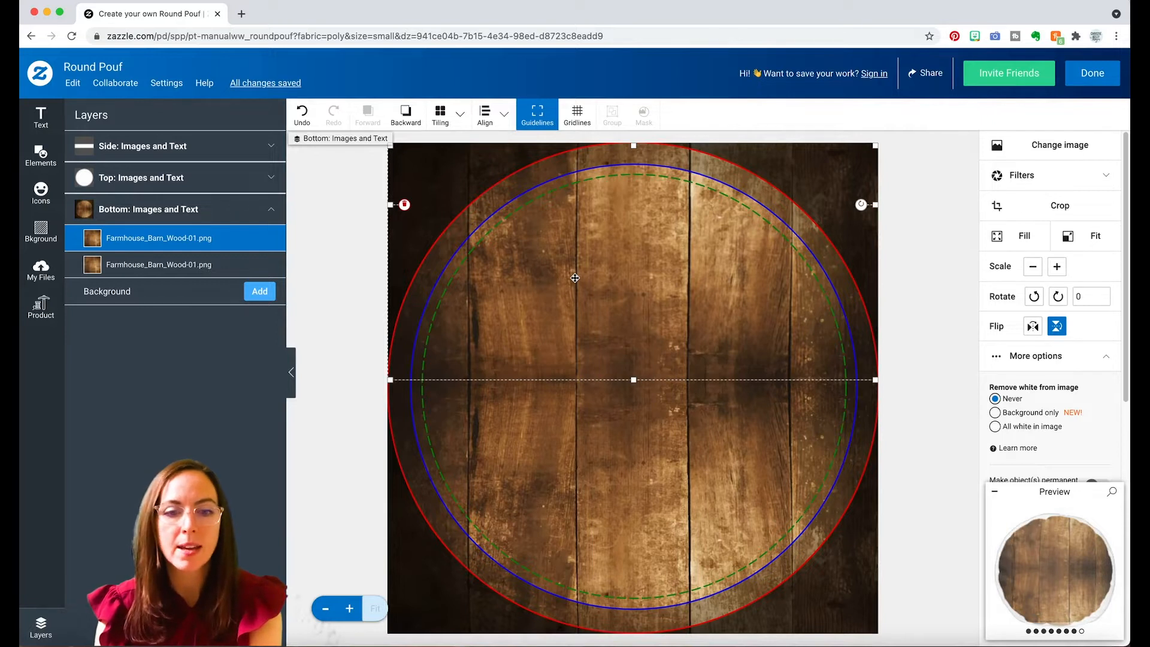
# Paste the wood image into the pouf's side area, place it over the band and check the enlarged preview.
pyautogui.click(165, 148)
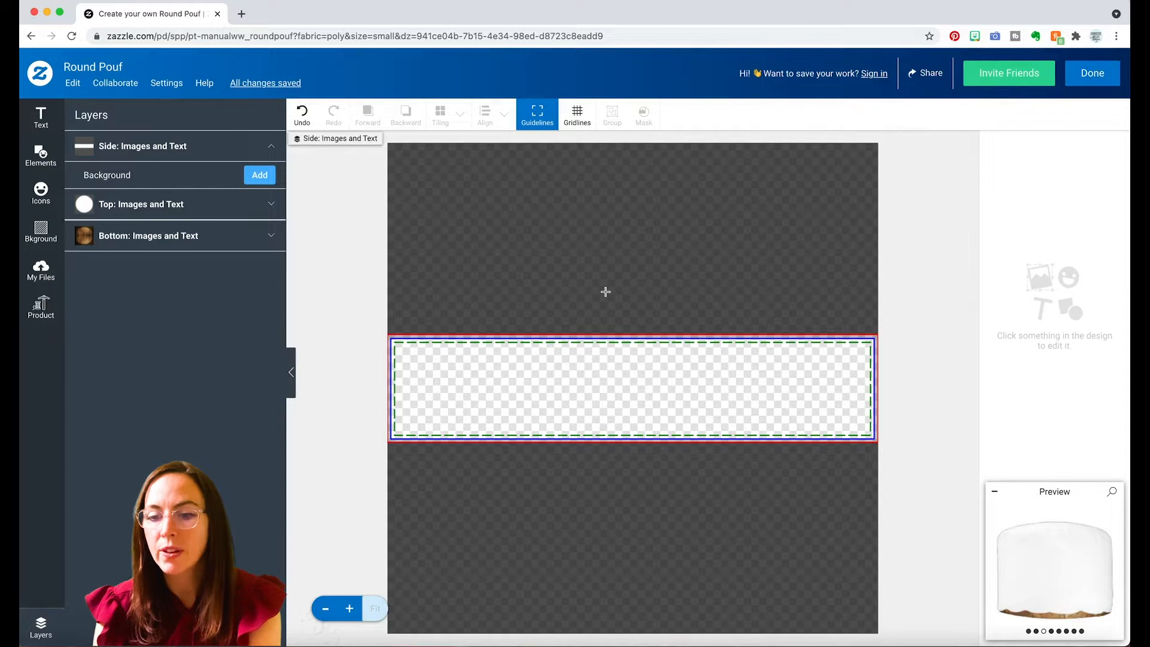
pyautogui.press('super+v')
pyautogui.moveTo(623, 249); pyautogui.dragTo(621, 457)
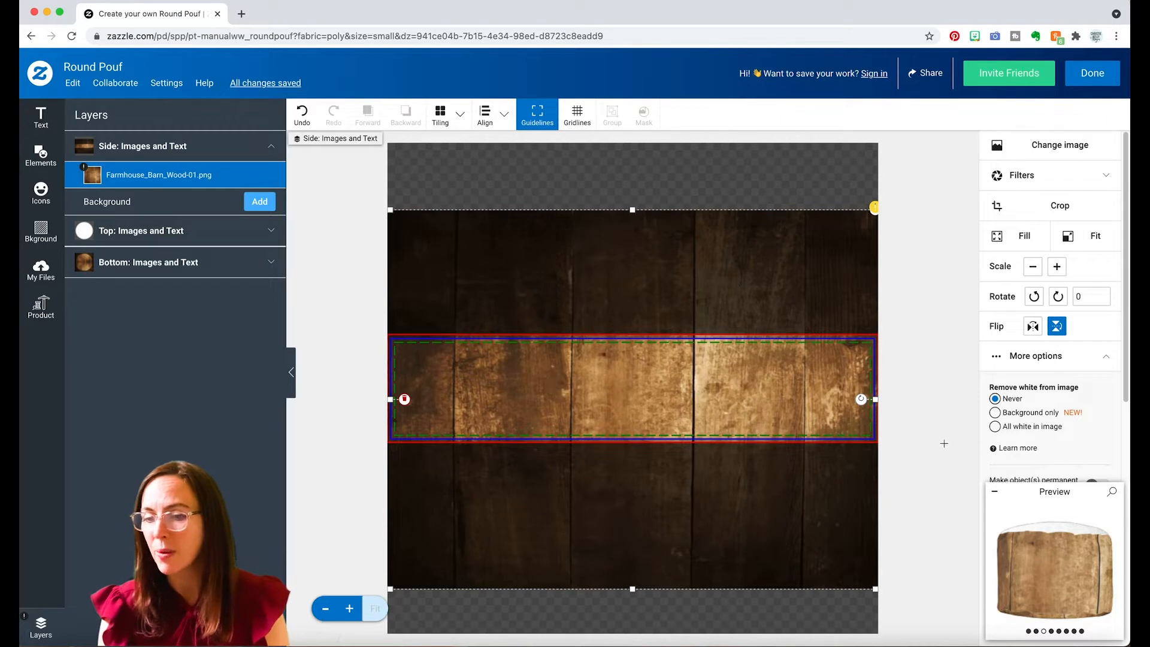
pyautogui.click(1049, 558)
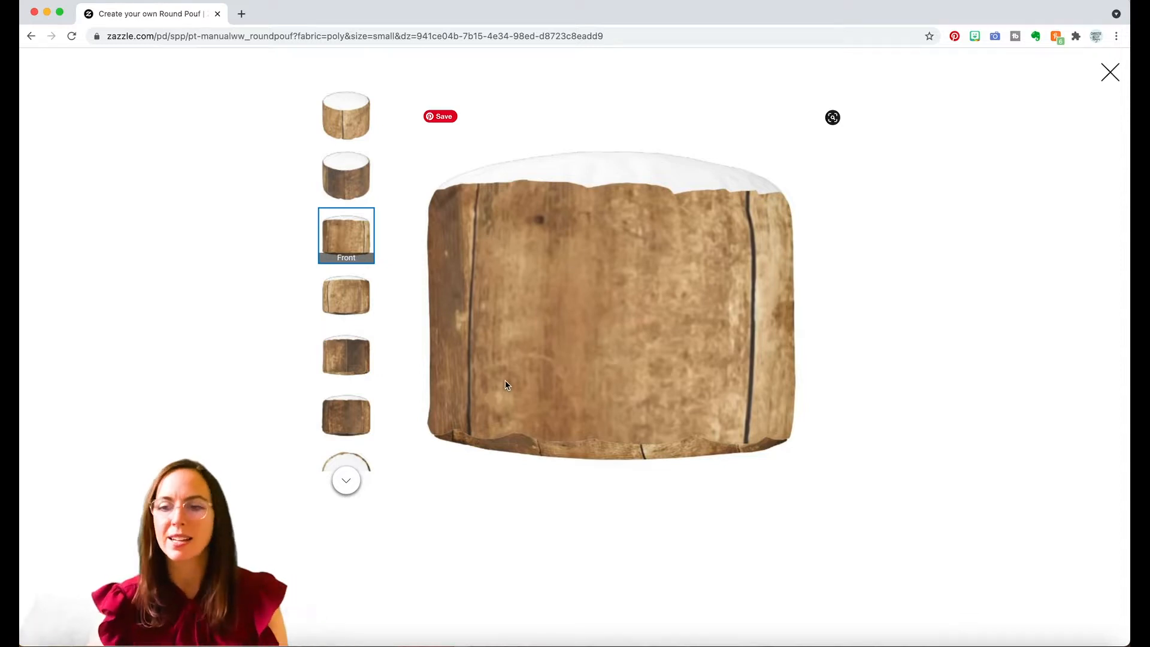
pyautogui.click(1118, 77)
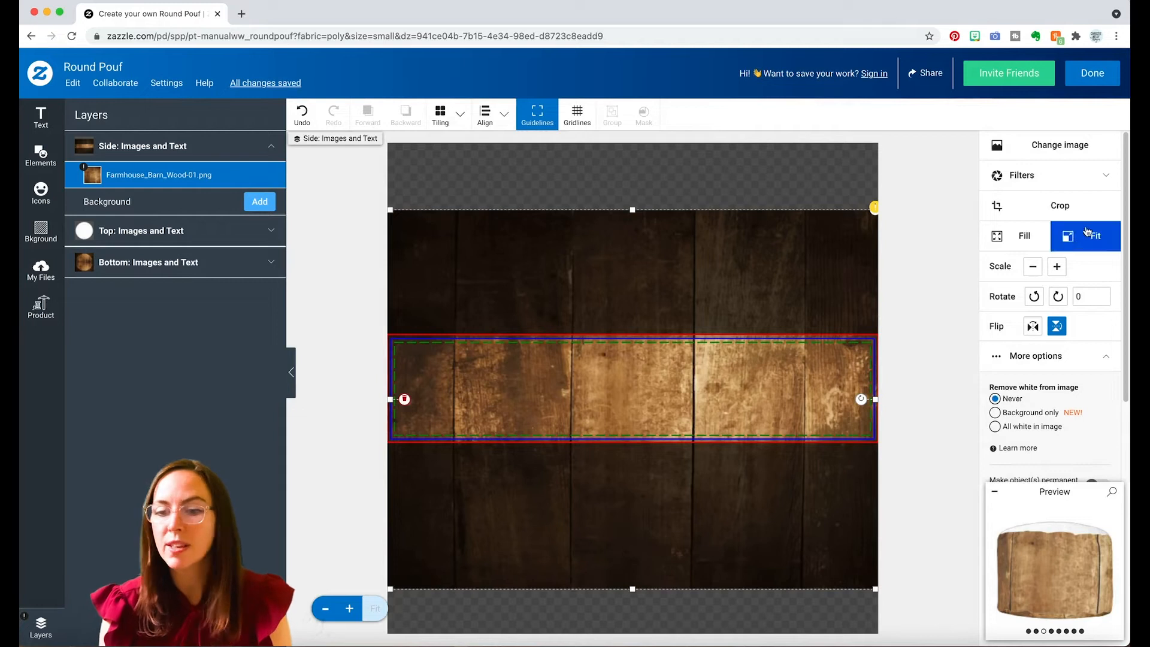
# Fit the wood image to the side area and scale it up two increments past the band's edges.
pyautogui.click(1095, 235)
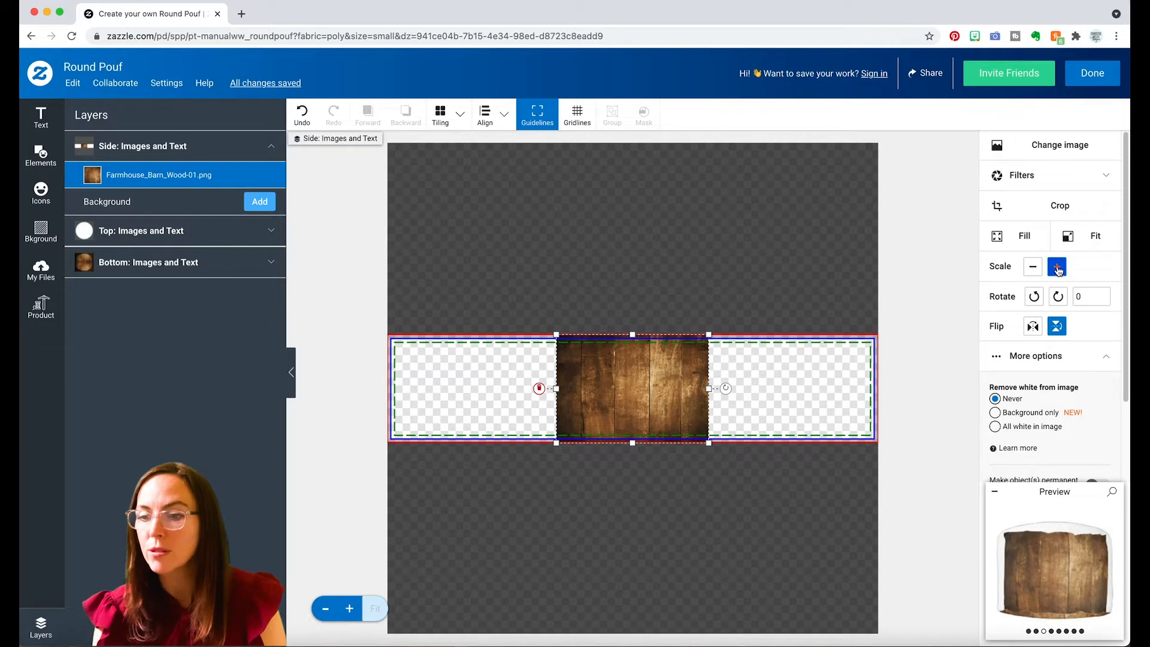
pyautogui.click(1058, 268)
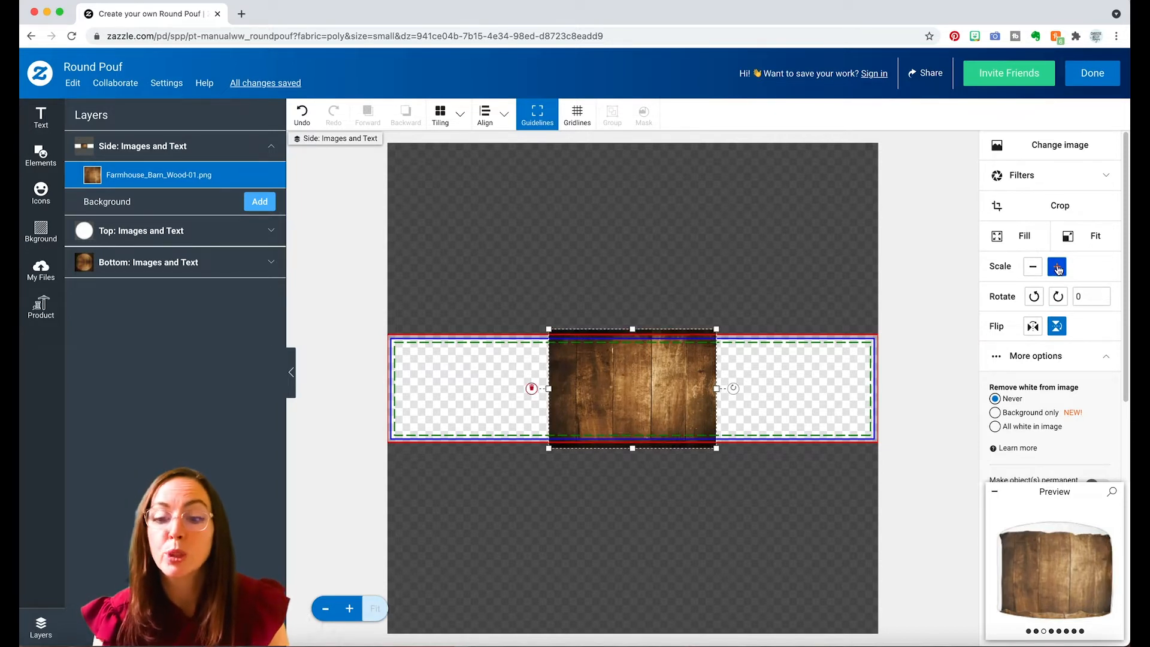
pyautogui.click(1058, 268)
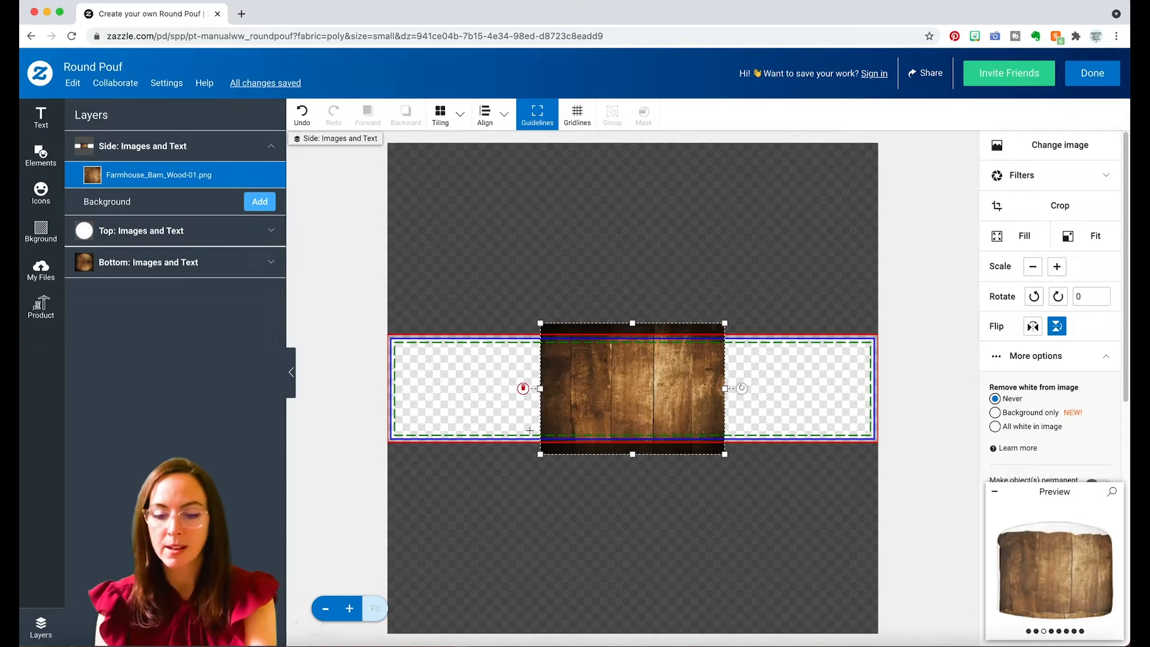
# Paste two more copies of the wood image and place them on the right and left of the middle one across the side band.
pyautogui.press('super+v')
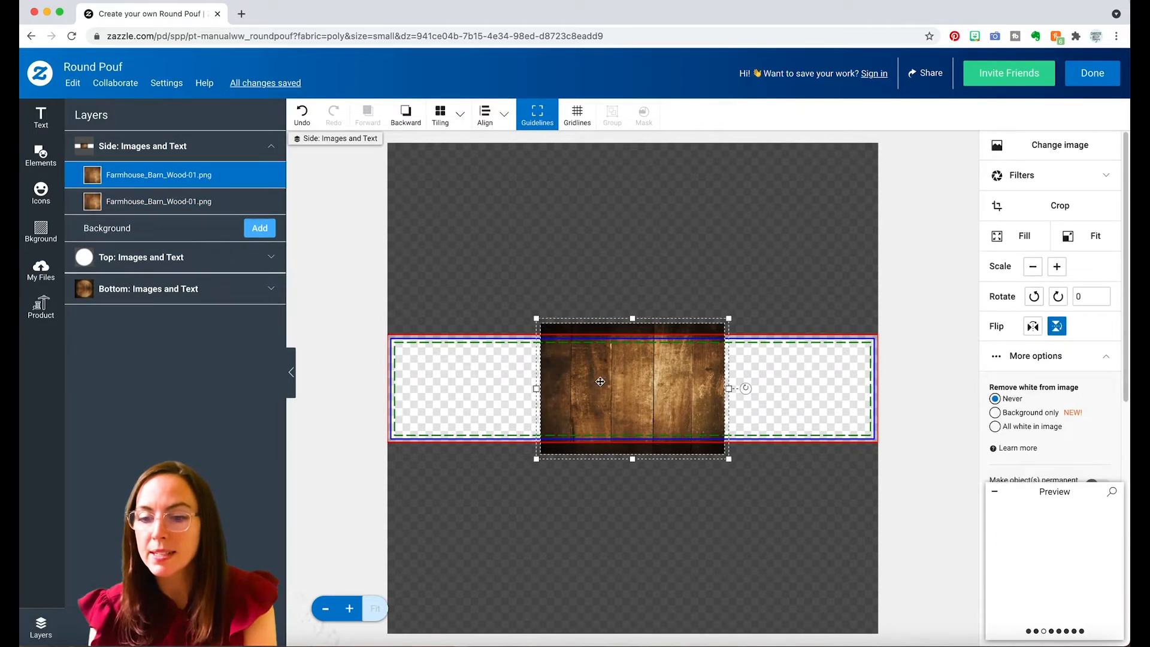
pyautogui.moveTo(598, 379); pyautogui.dragTo(778, 378)
pyautogui.click(760, 261)
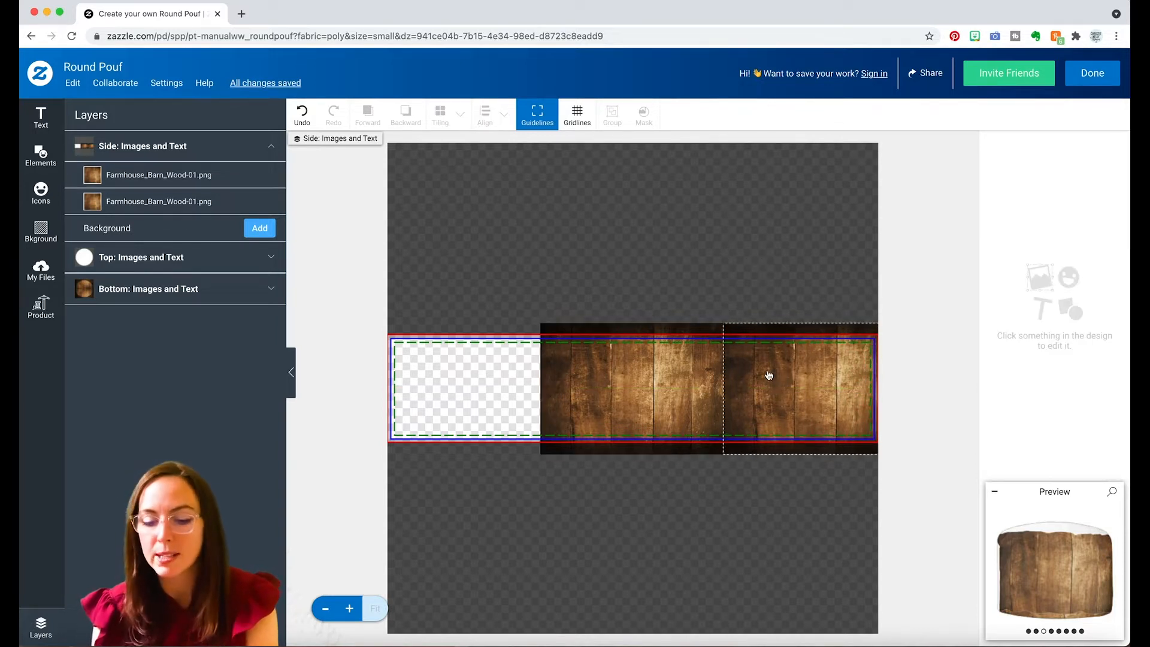
pyautogui.press('super+v')
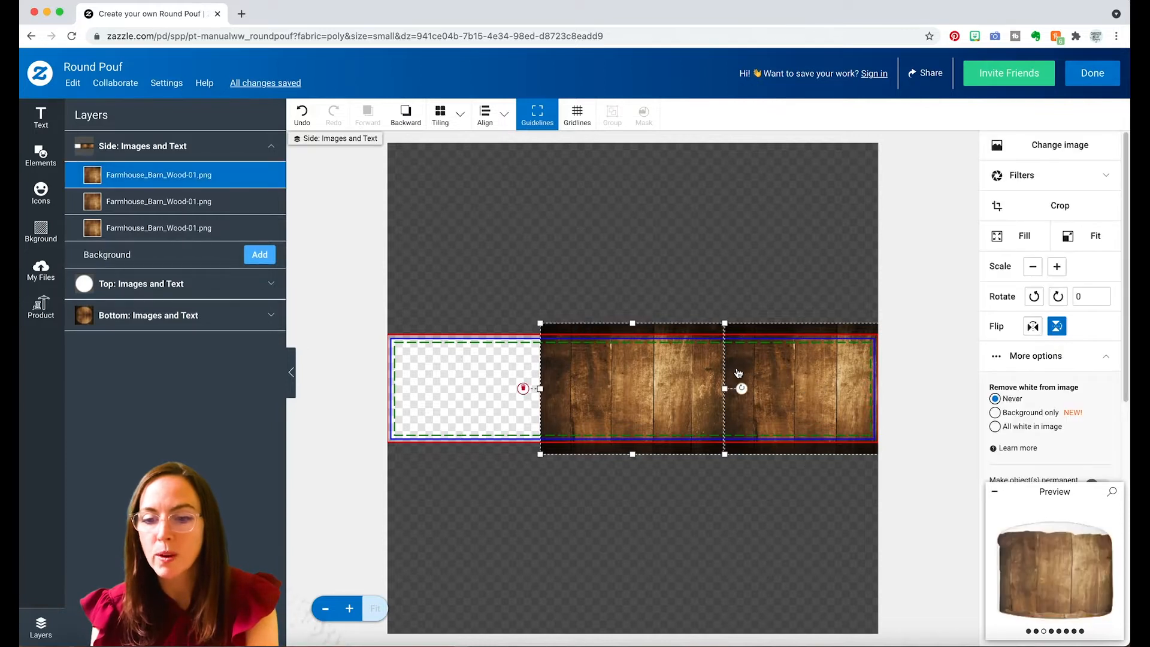
pyautogui.moveTo(670, 369); pyautogui.dragTo(489, 374)
pyautogui.click(555, 241)
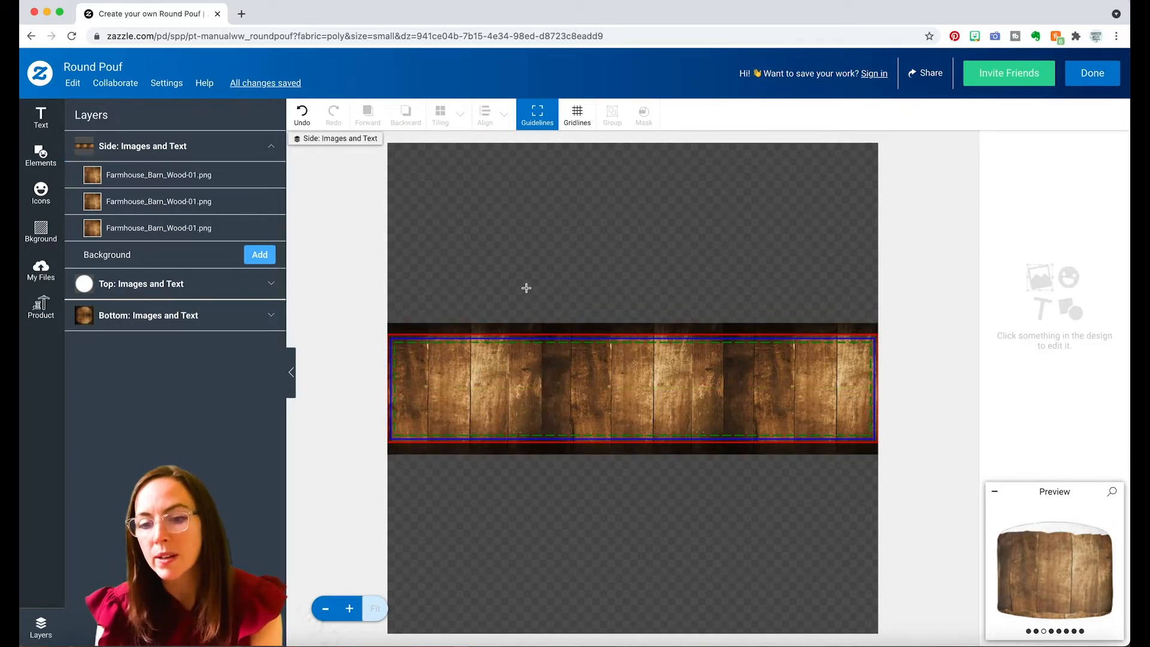
# Fine-tune the horizontal position of the left wood copy against the middle one, undoing the oversized shift to the right.
pyautogui.click(505, 363)
pyautogui.moveTo(505, 363); pyautogui.dragTo(508, 363)
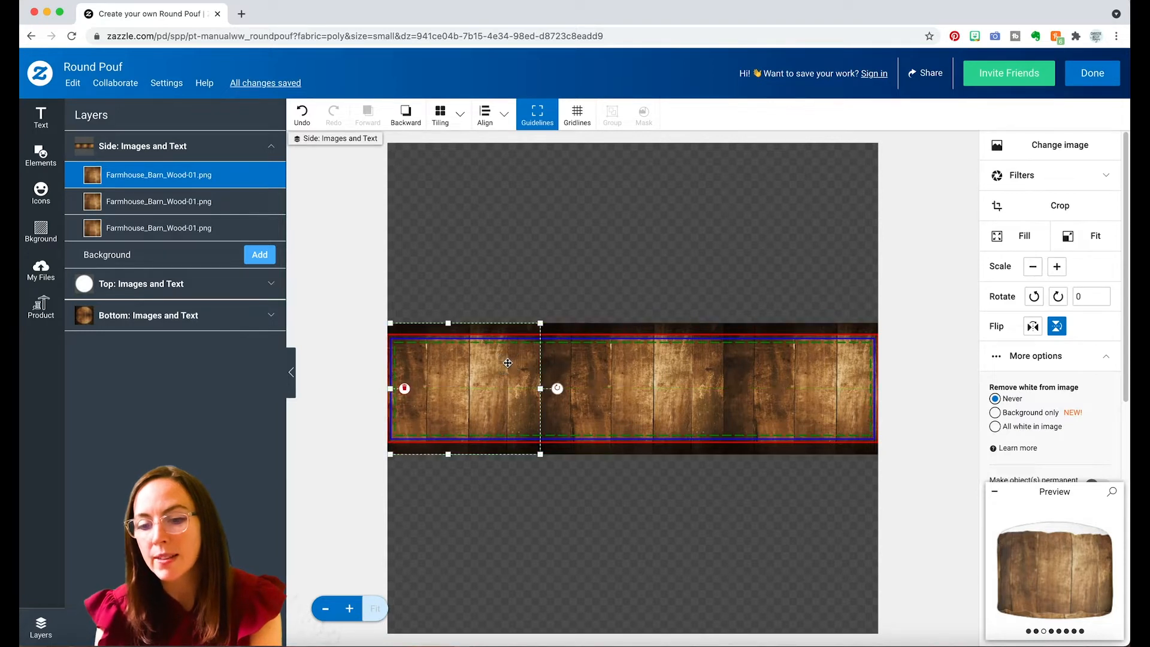
pyautogui.hotkey('shift', 'Right')
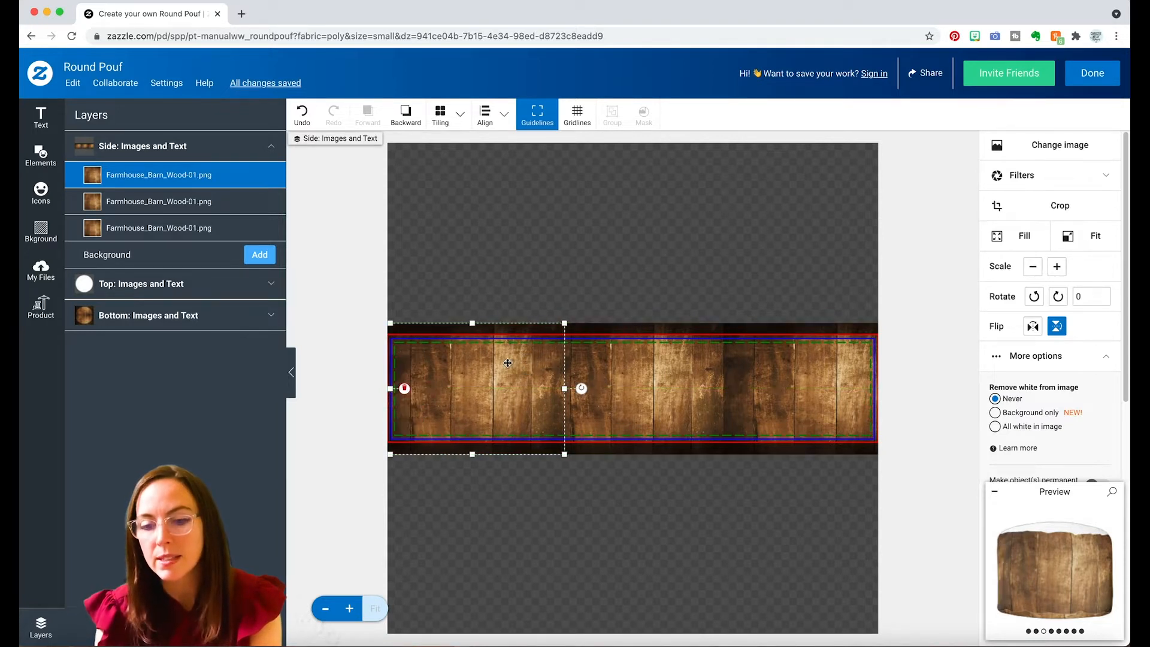
pyautogui.press('super+z')
pyautogui.moveTo(516, 365); pyautogui.dragTo(514, 365)
pyautogui.click(526, 249)
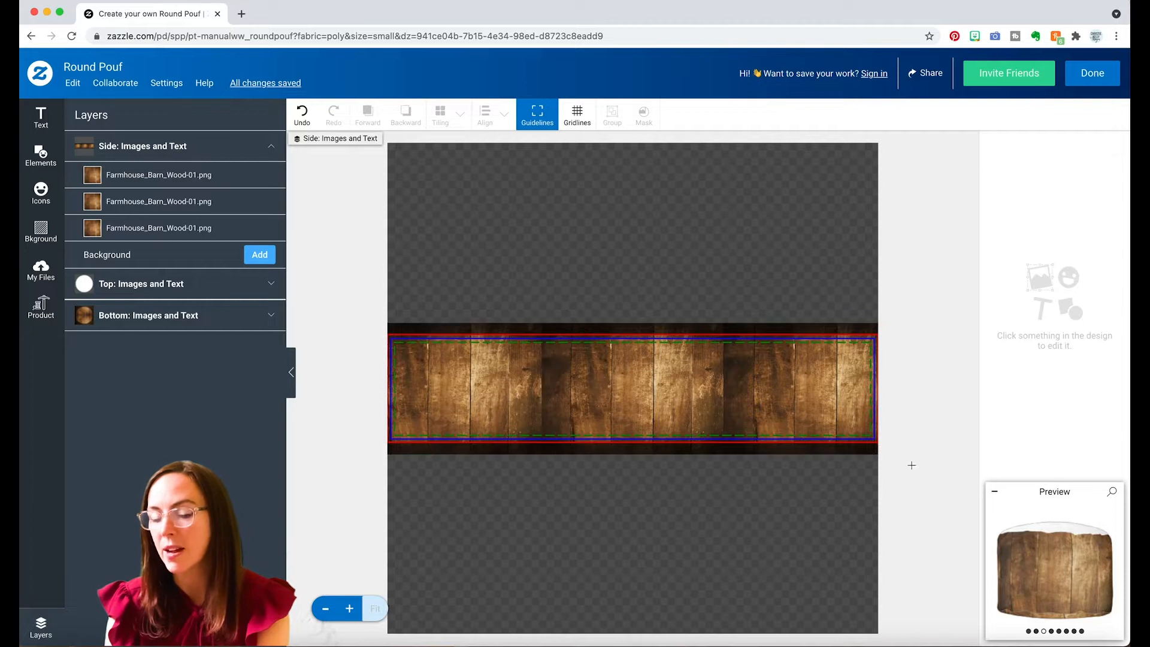
# Examine the wood seams around the pouf's side in the enlarged preview, including the left and angled back views.
pyautogui.click(1037, 550)
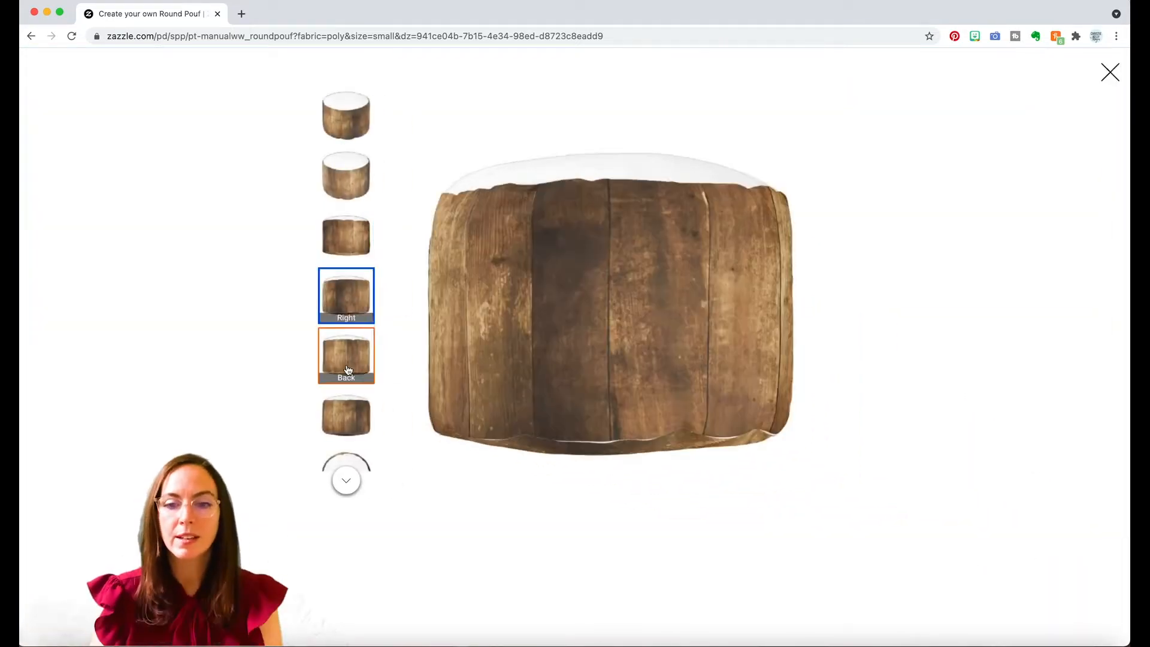
pyautogui.click(349, 366)
pyautogui.click(350, 408)
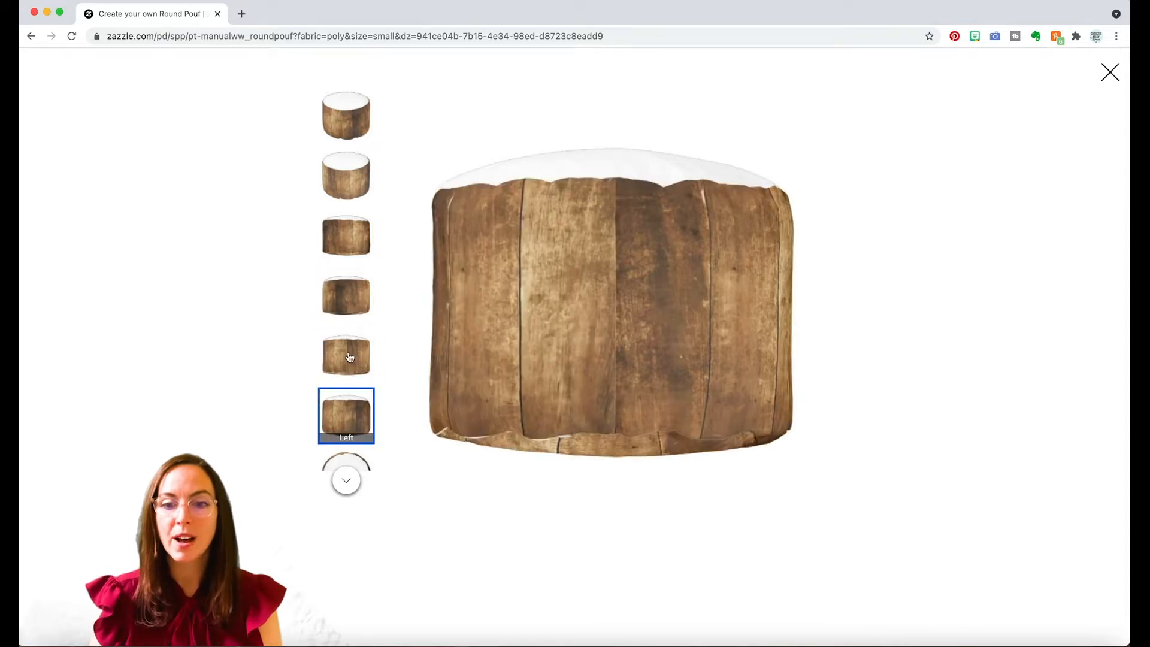
pyautogui.click(345, 115)
pyautogui.click(338, 178)
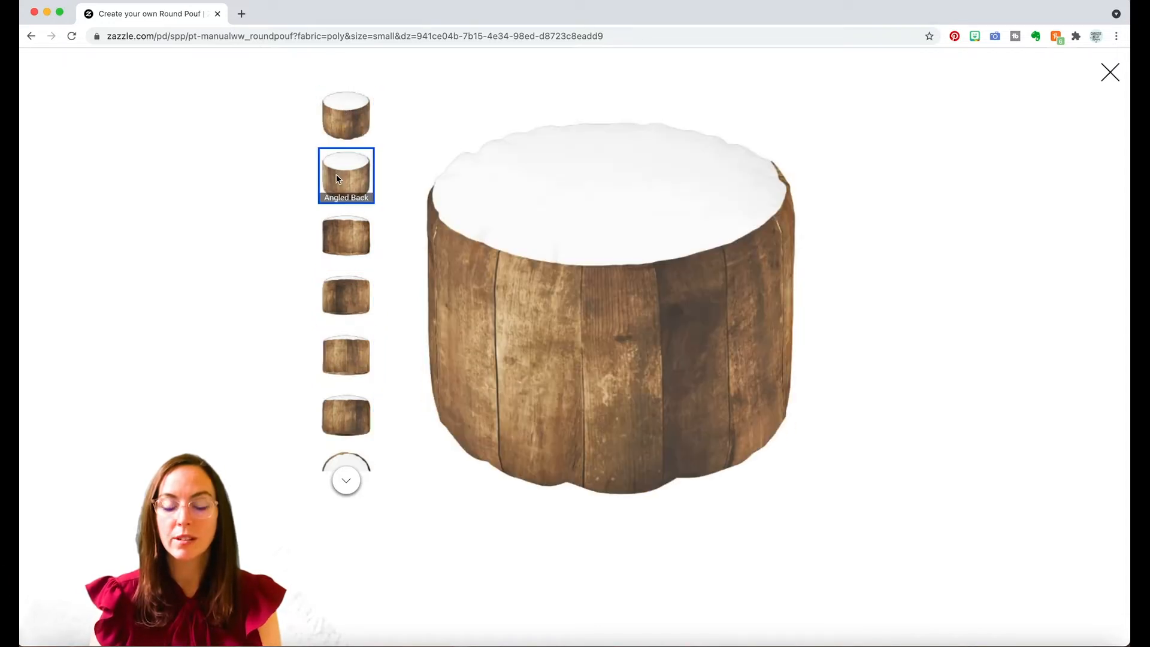
# Examine the remaining side, back, top and bottom views of the pouf in the enlarged preview, and close the preview.
pyautogui.click(338, 236)
pyautogui.click(338, 296)
pyautogui.click(337, 356)
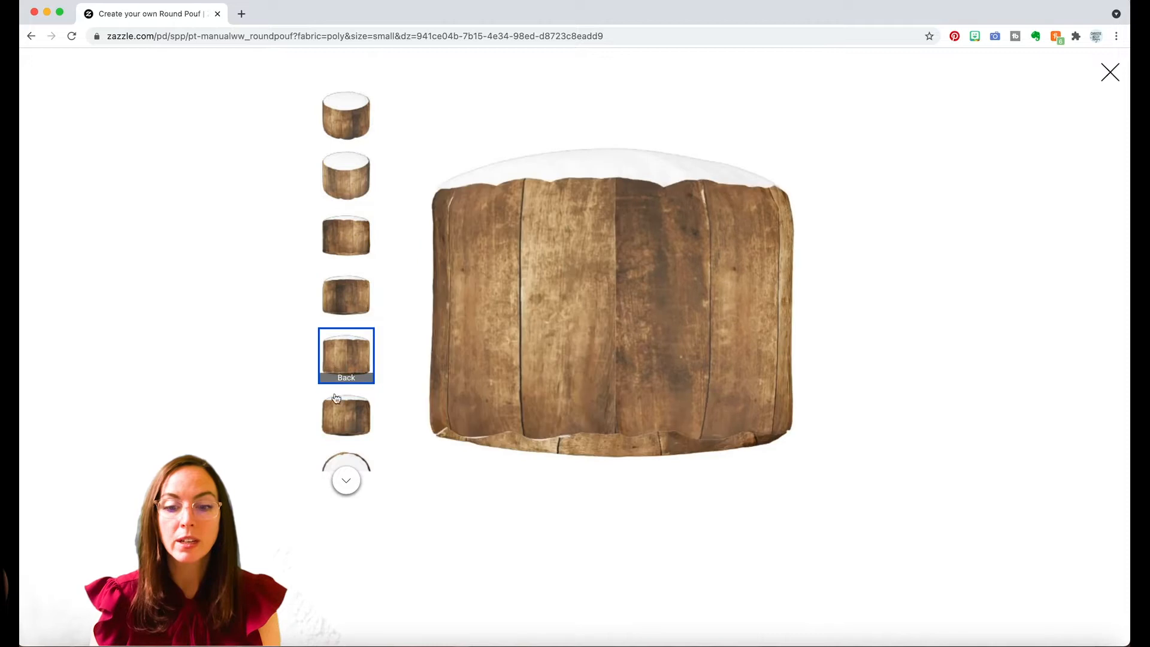
pyautogui.click(337, 407)
pyautogui.click(347, 478)
pyautogui.click(353, 404)
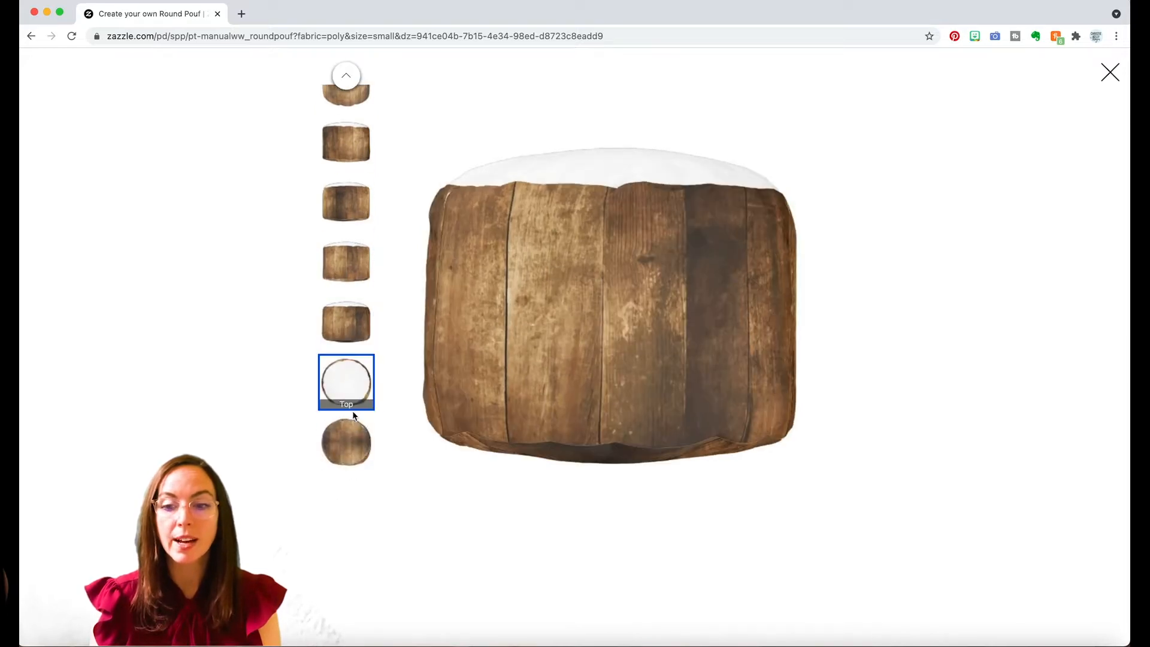
pyautogui.click(347, 442)
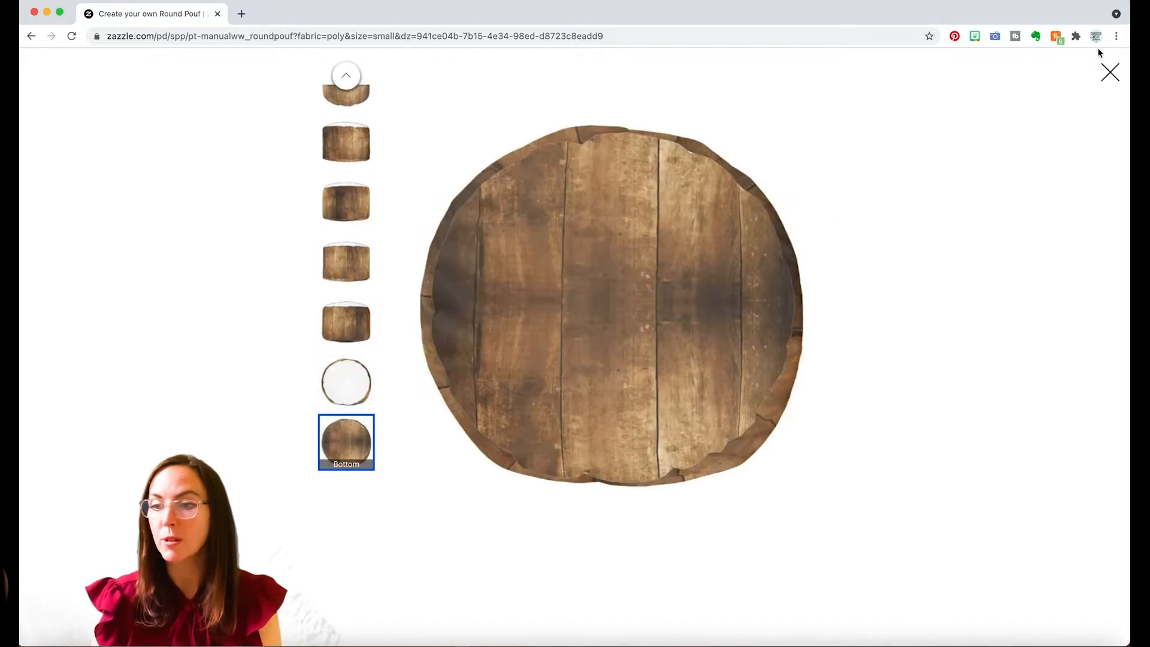
pyautogui.click(1109, 72)
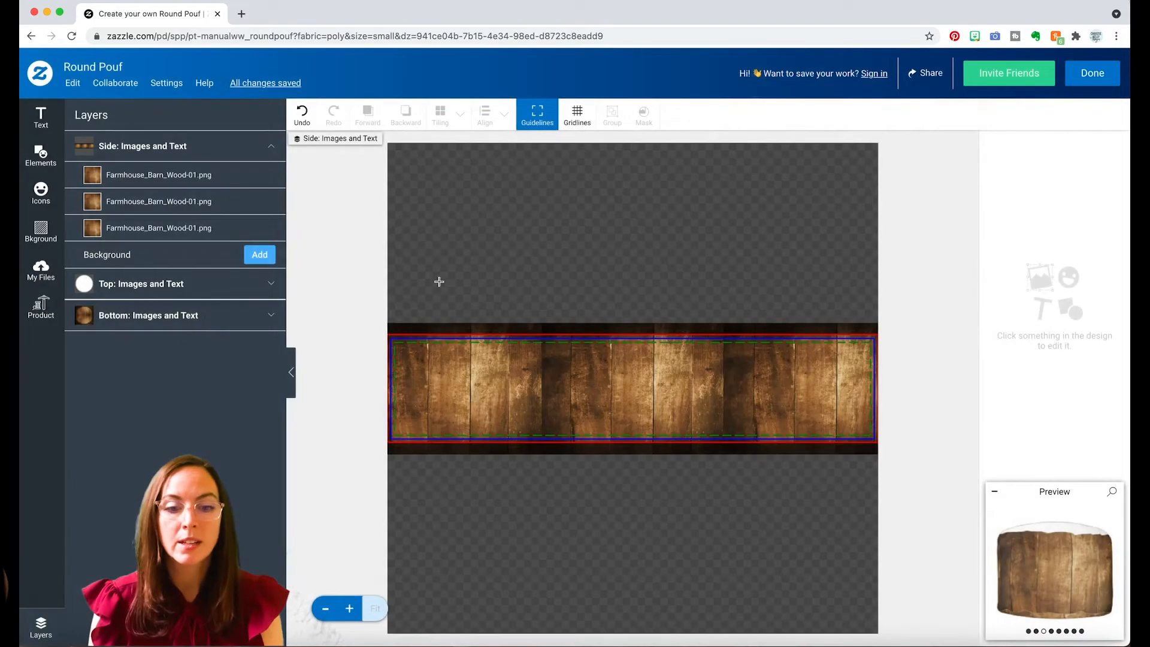
# Copy both wood images from the bottom area and paste them into the pouf's top area.
pyautogui.click(118, 324)
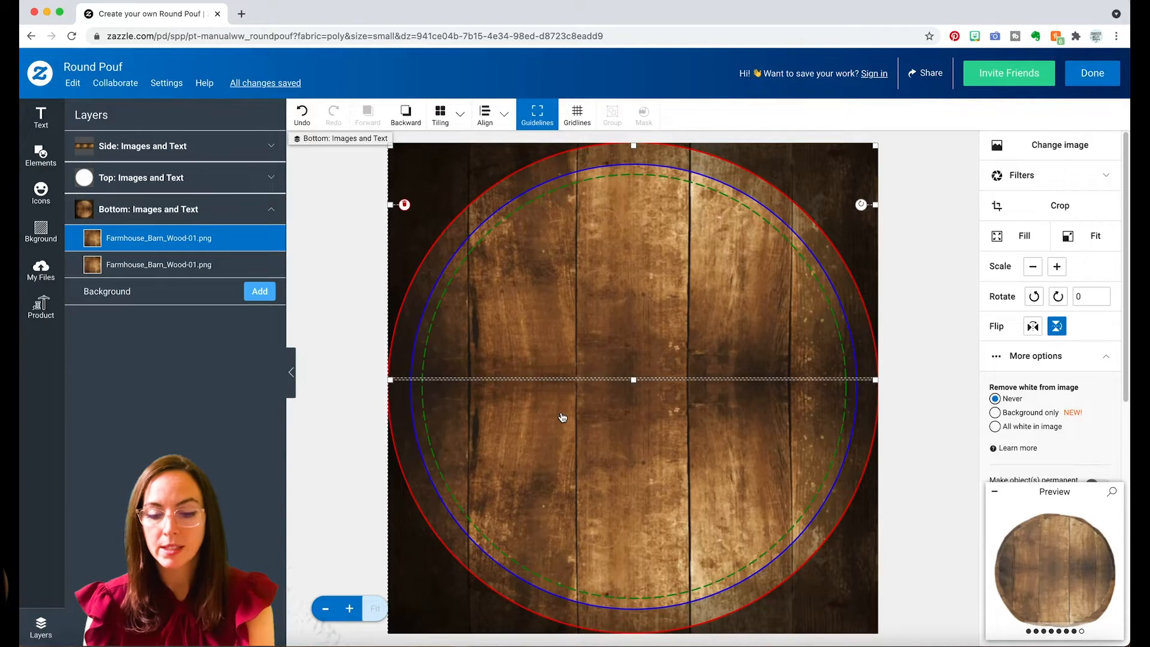
pyautogui.keyDown('shift'); pyautogui.click(563, 417); pyautogui.keyUp('shift')
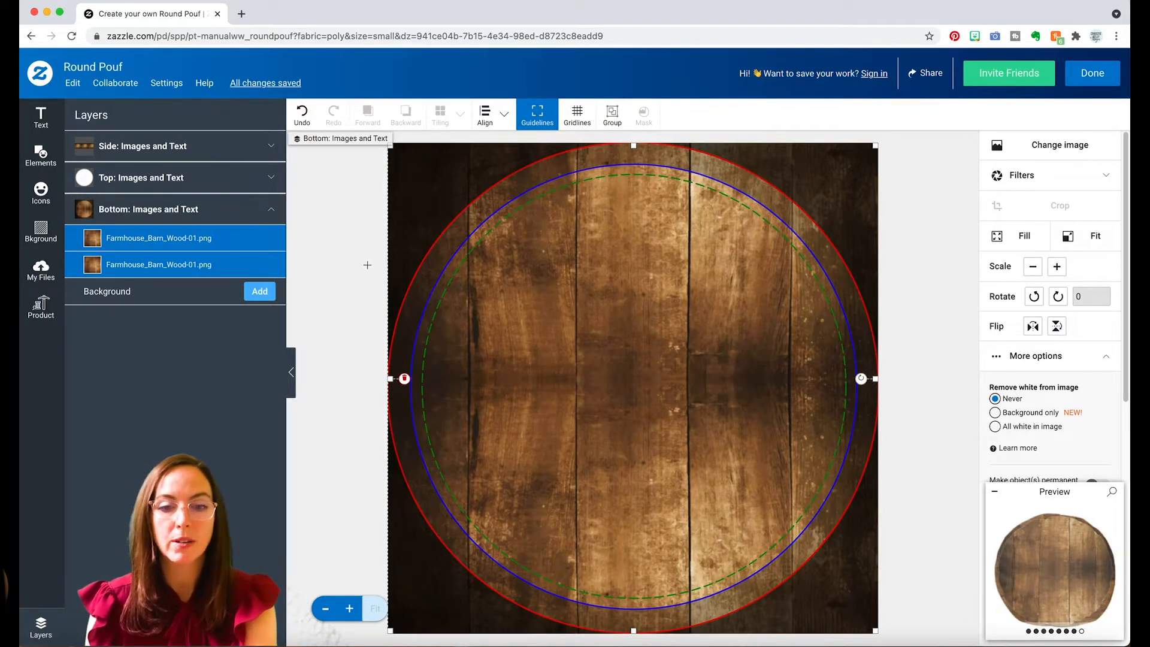
pyautogui.click(141, 177)
pyautogui.hotkey('ctrl', 'v')
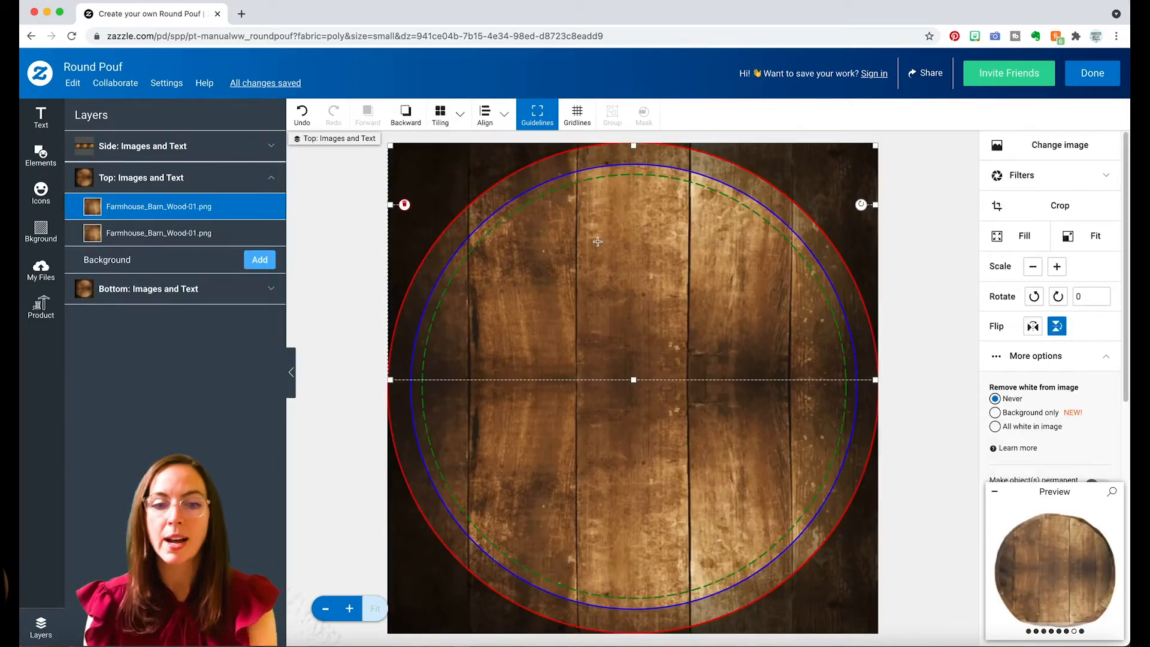
pyautogui.click(353, 226)
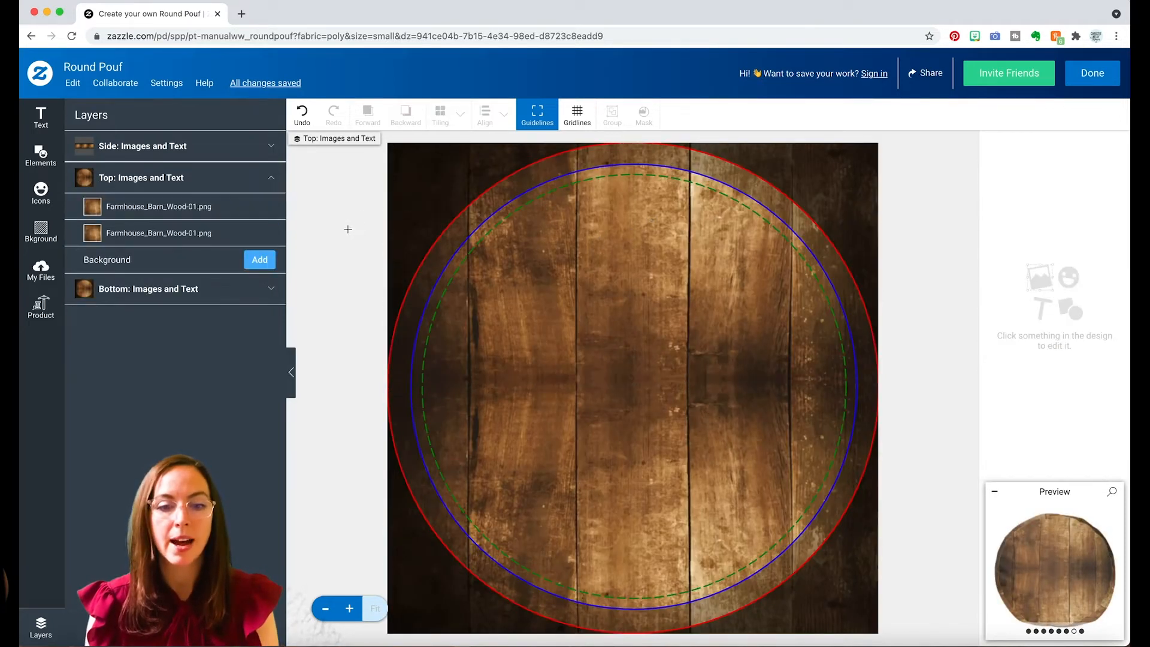
pyautogui.click(141, 178)
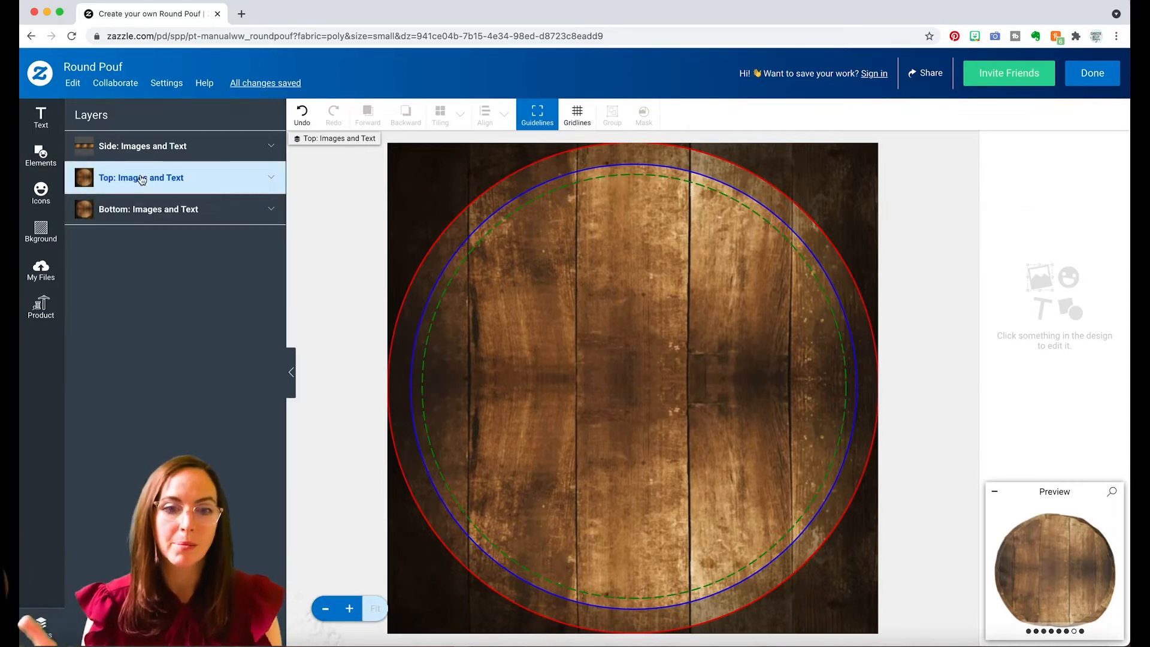
# Add a couple's first names joined by an ampersand as two-line text on the top area, and color it white.
pyautogui.click(41, 117)
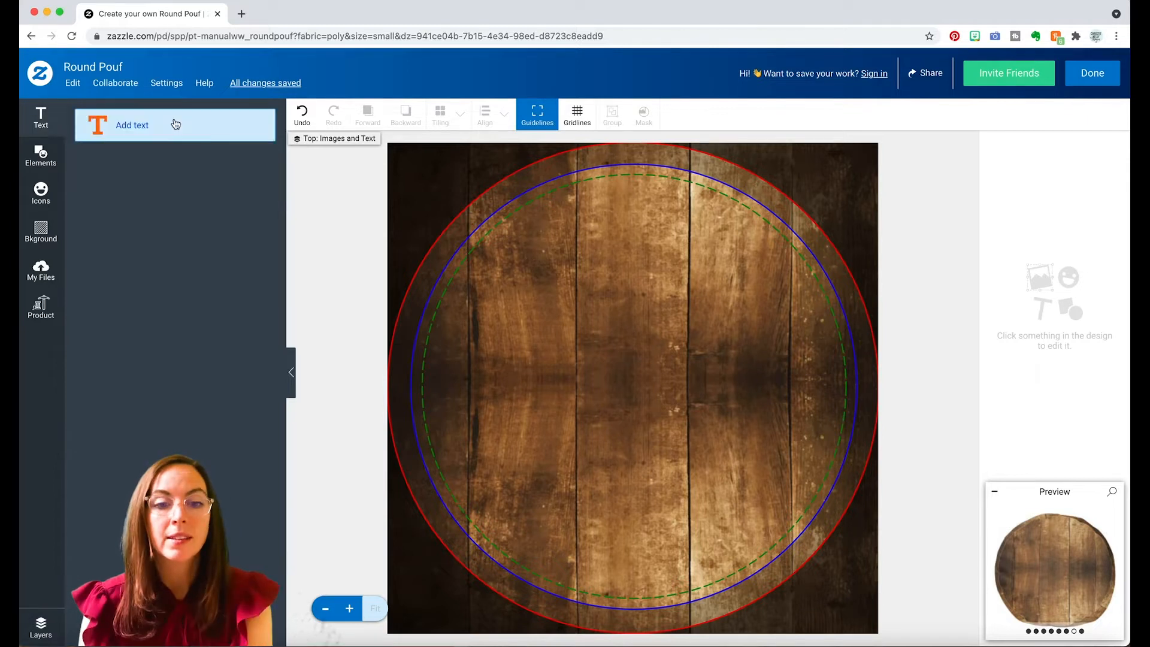
pyautogui.click(175, 124)
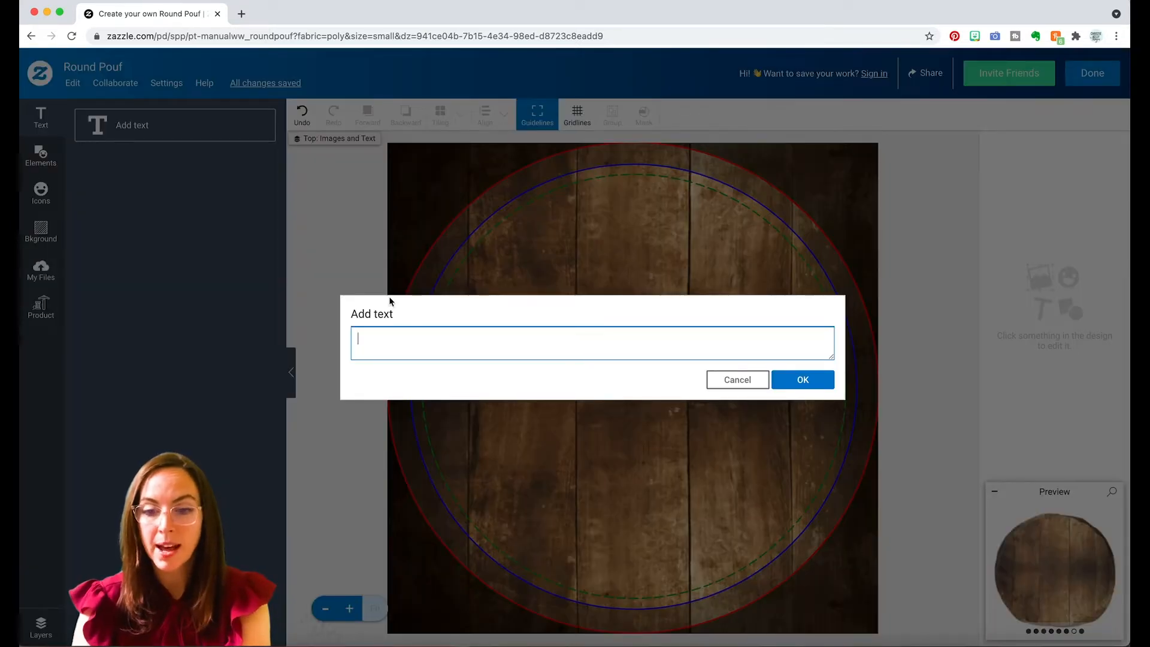
pyautogui.write('Olivia &')
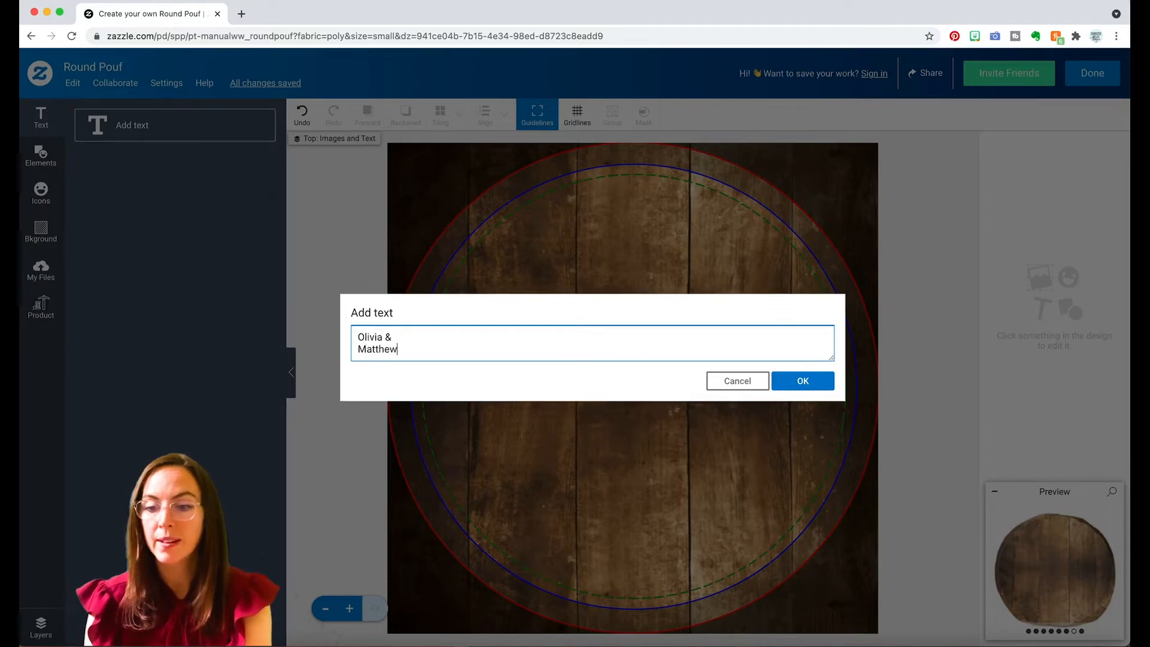
pyautogui.click(795, 379)
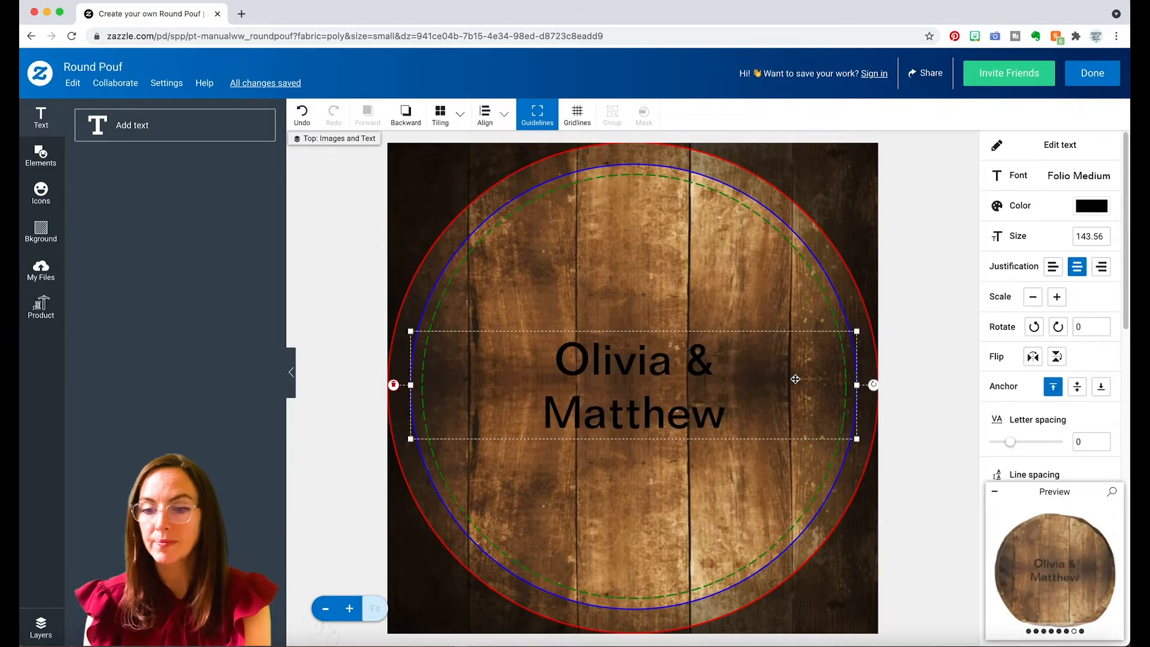
pyautogui.click(1036, 204)
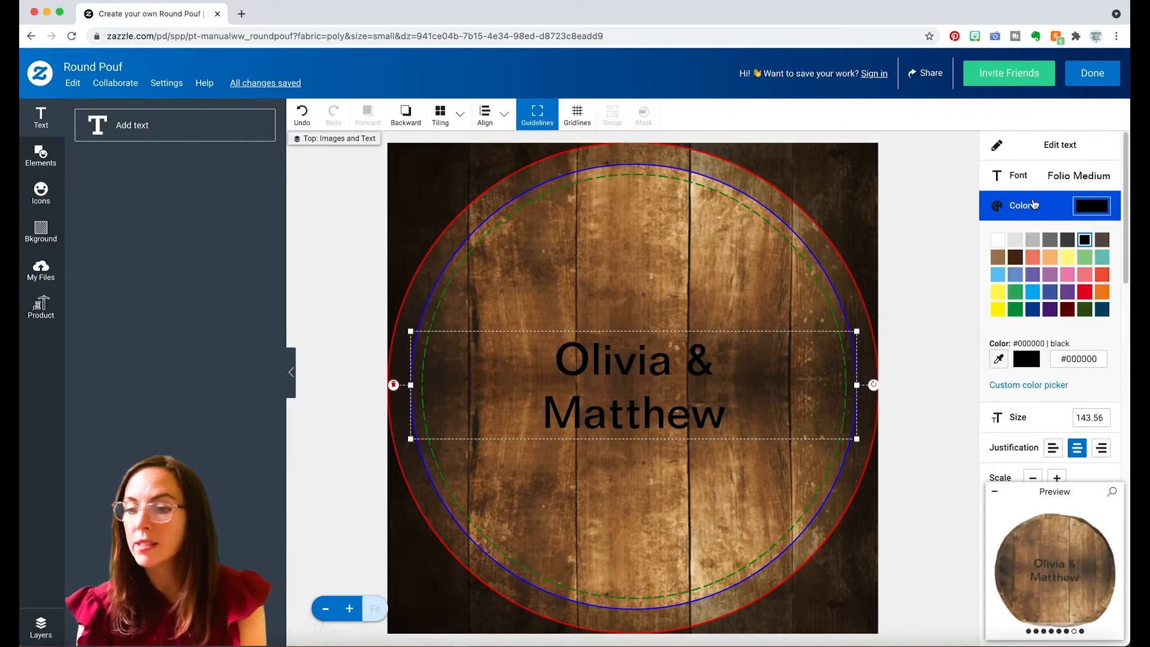
pyautogui.click(997, 239)
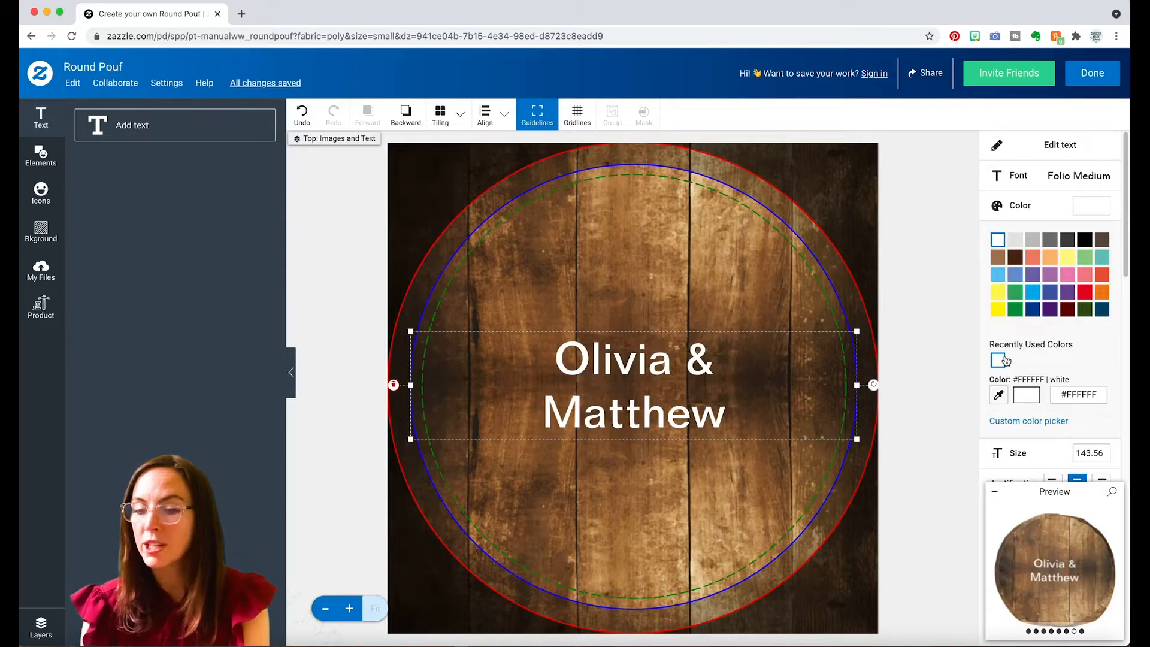
# Browse the serif fonts for the names text, try Shrikhand, and set the font to Normande Italic.
pyautogui.click(1079, 180)
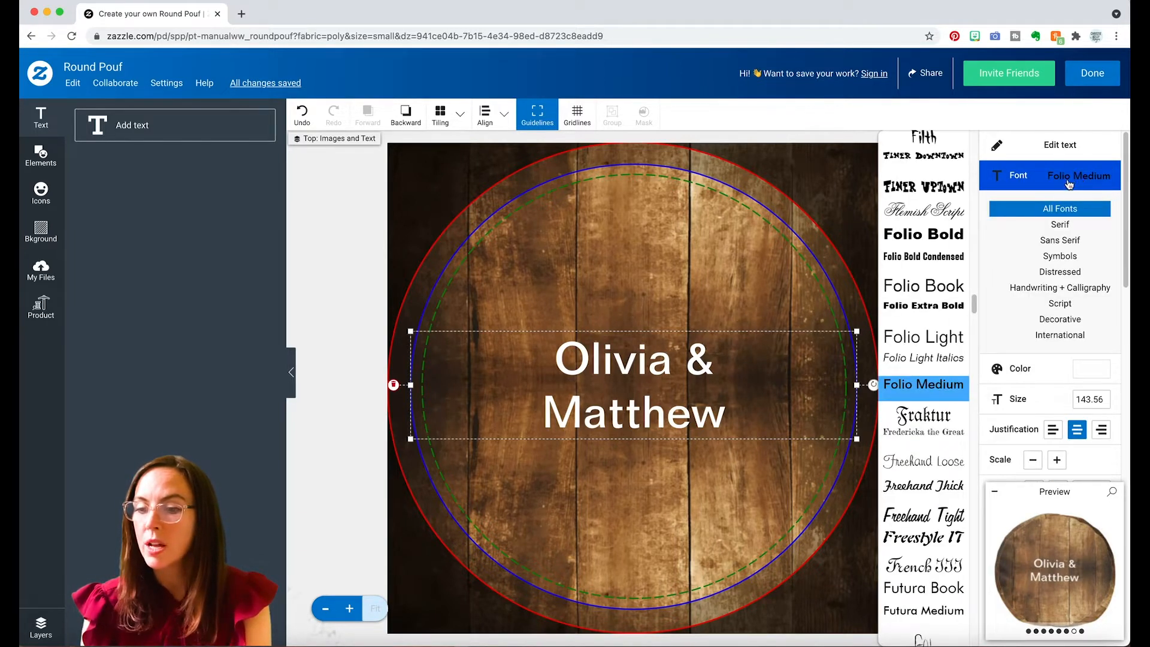
pyautogui.moveTo(975, 300)
pyautogui.mouseDown()
pyautogui.moveTo(962, 399)
pyautogui.moveTo(939, 404)
pyautogui.mouseUp()
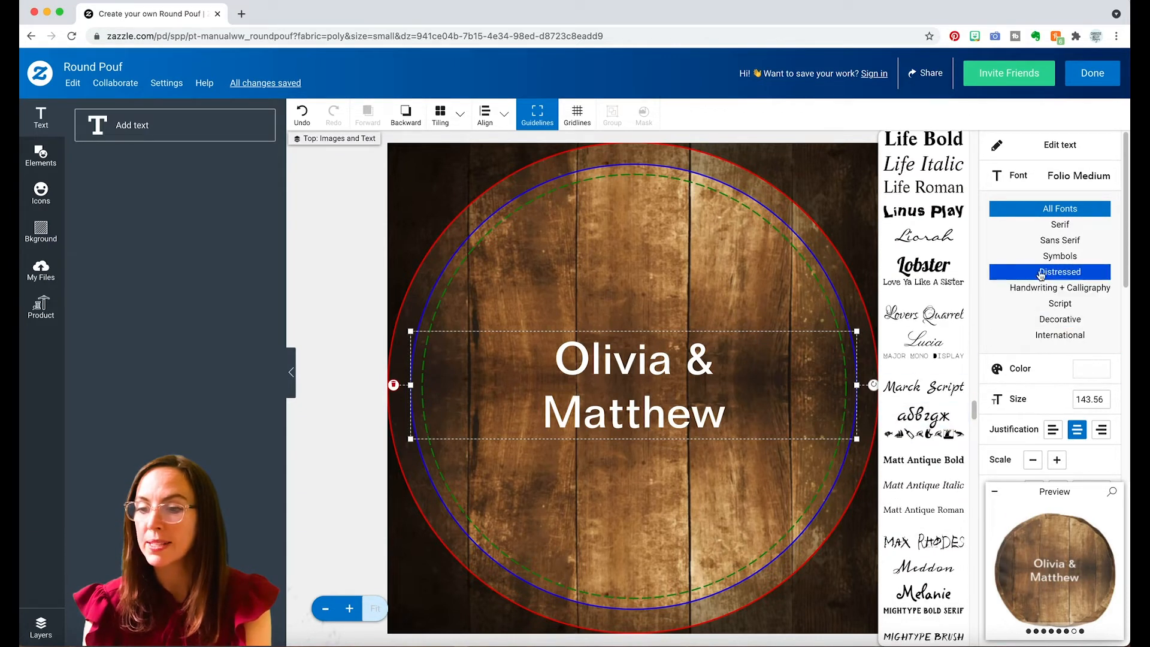
pyautogui.click(1066, 228)
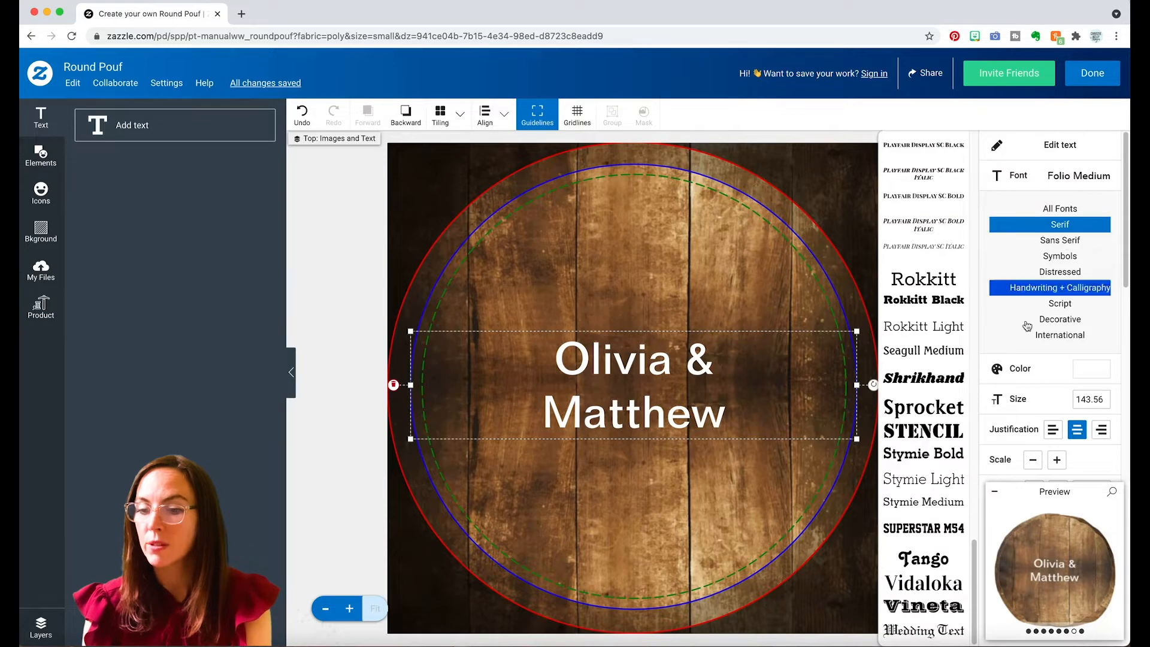
pyautogui.click(943, 380)
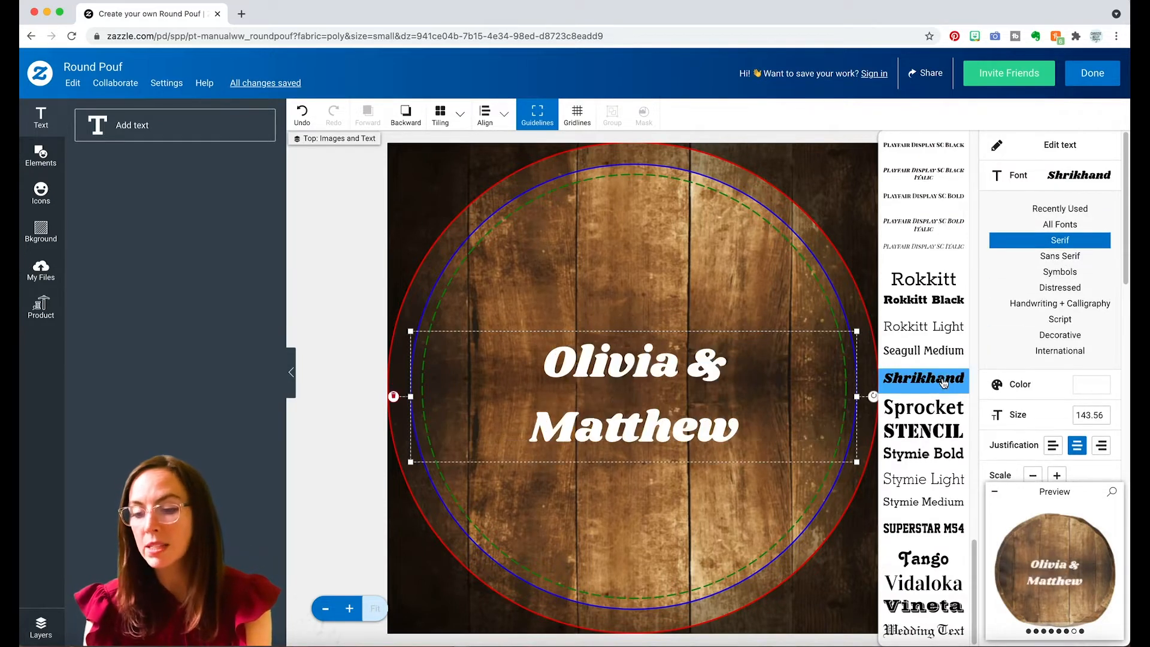
pyautogui.moveTo(973, 566); pyautogui.dragTo(973, 501)
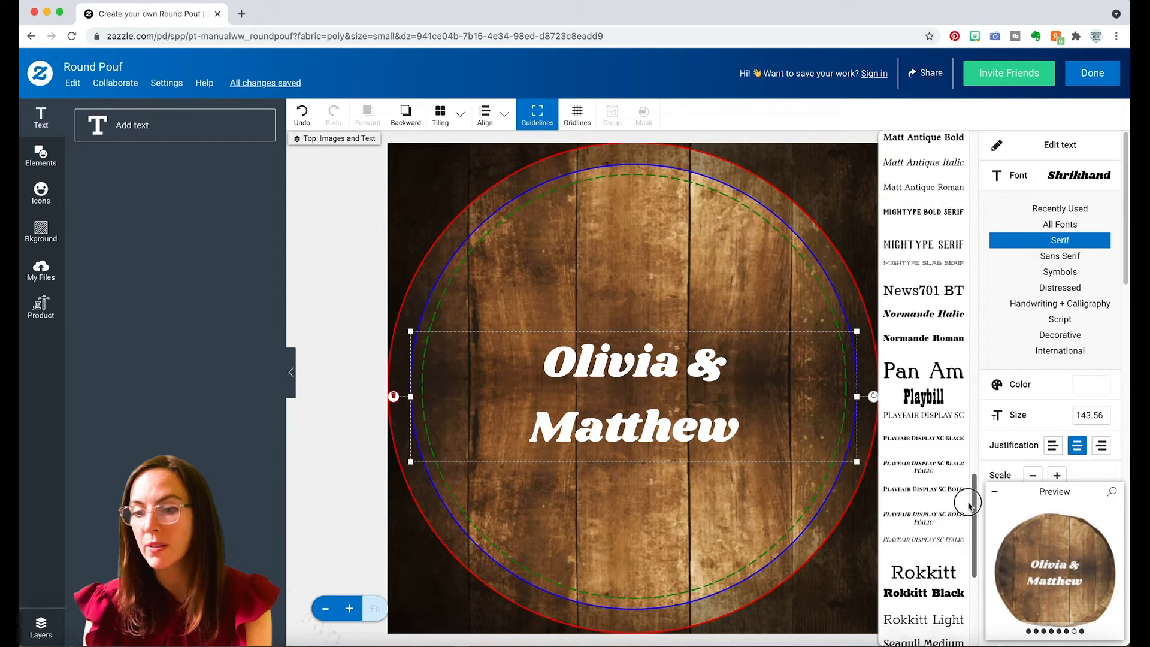
pyautogui.click(952, 324)
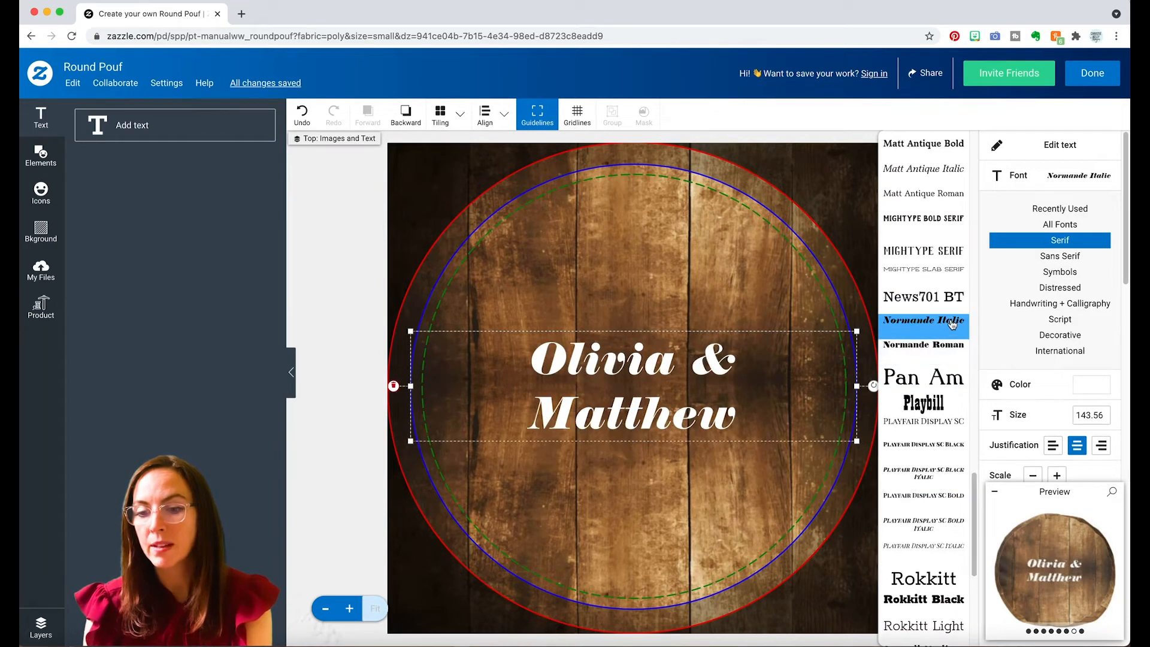
# Tighten the names text by setting its letter spacing to -0.05 and its line spacing to 0.81.
pyautogui.click(1019, 491)
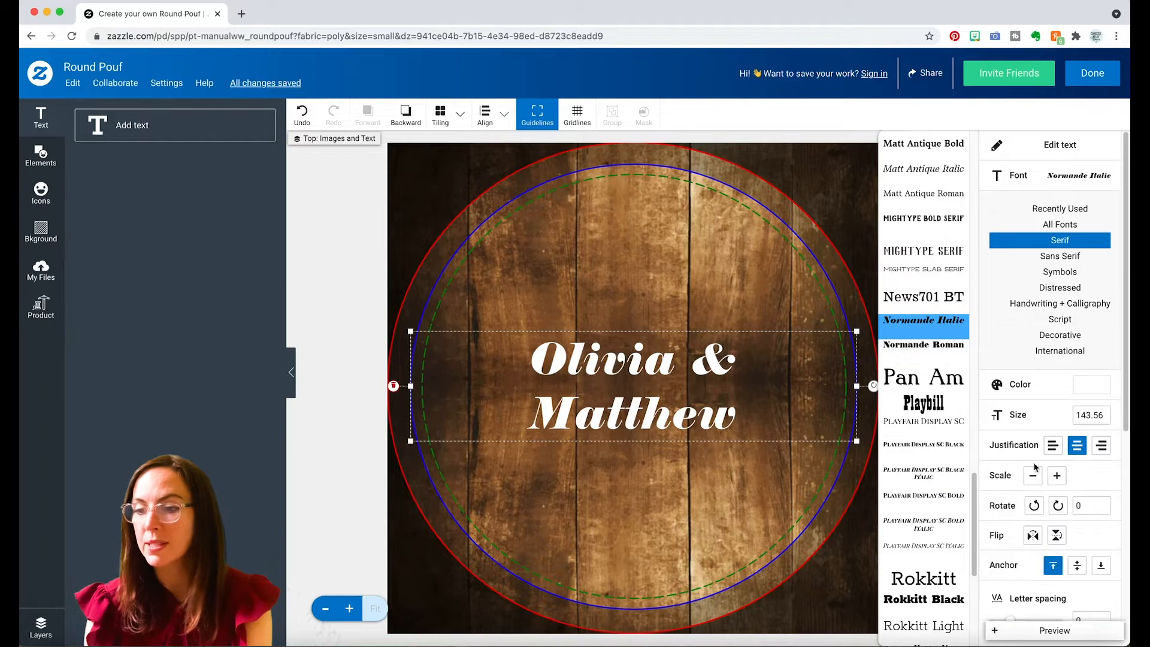
pyautogui.moveTo(1122, 297); pyautogui.dragTo(1110, 489)
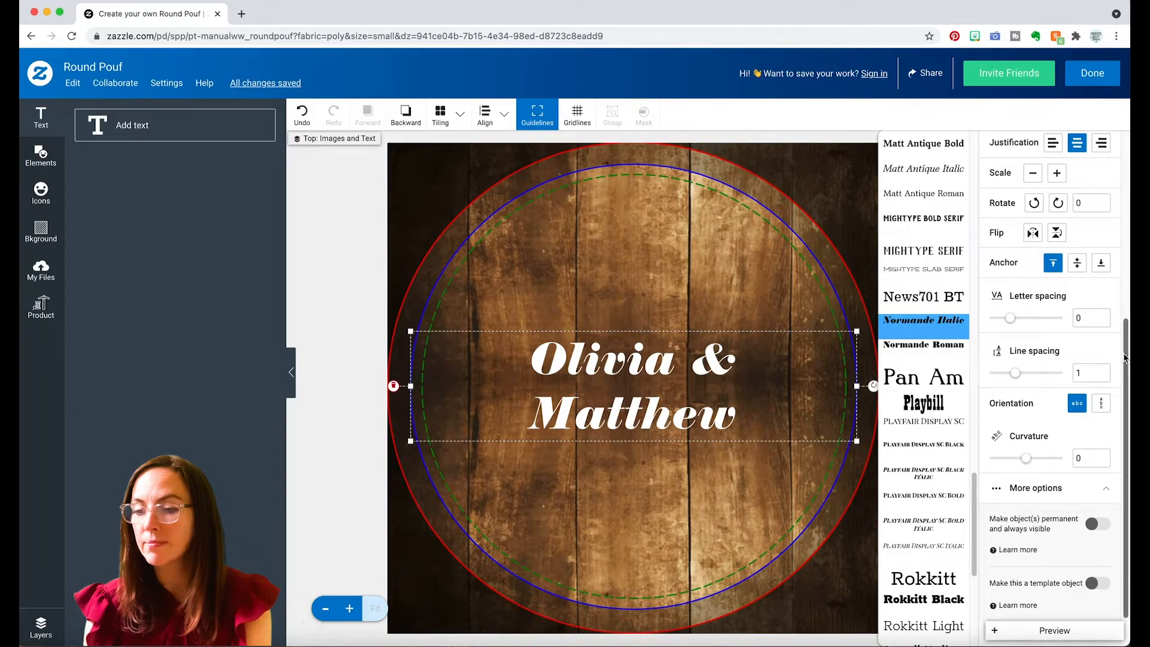
pyautogui.moveTo(1125, 359); pyautogui.dragTo(1125, 352)
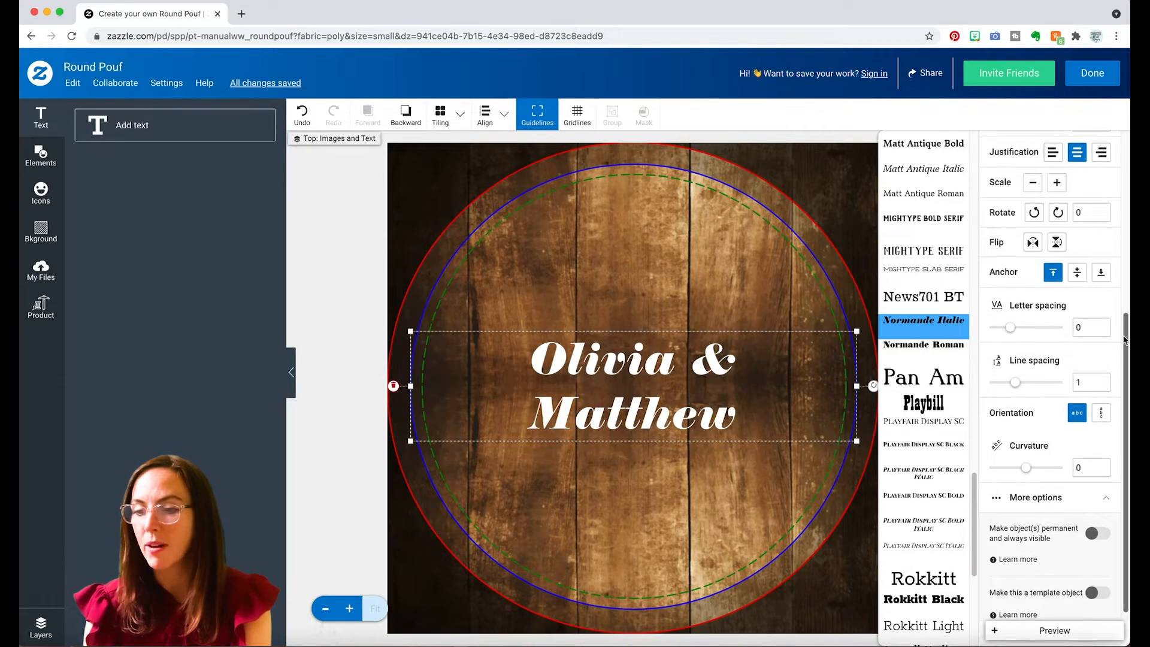
pyautogui.click(1010, 329)
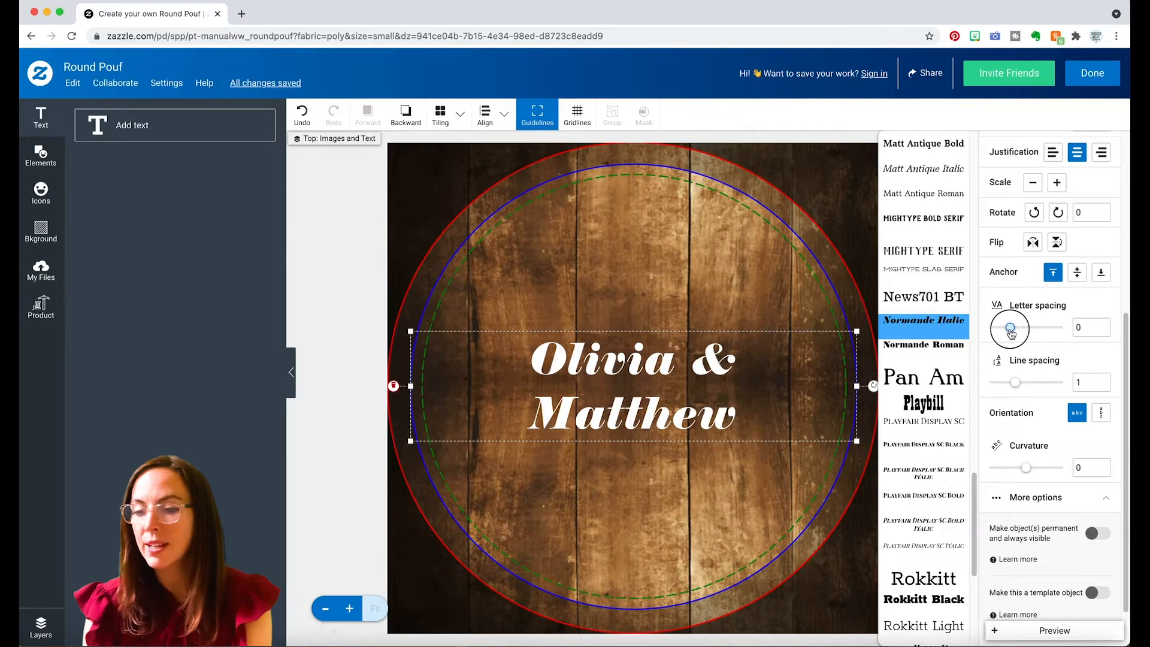
pyautogui.moveTo(1011, 329); pyautogui.dragTo(1010, 330)
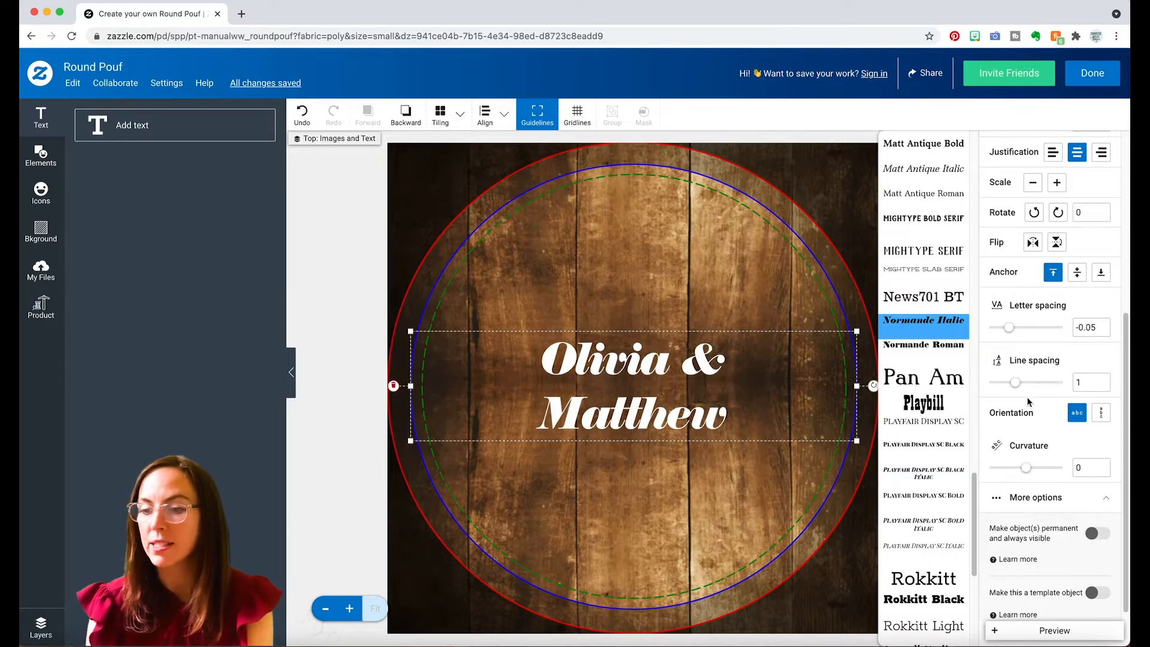
pyautogui.click(1015, 384)
pyautogui.moveTo(1015, 382); pyautogui.dragTo(1012, 386)
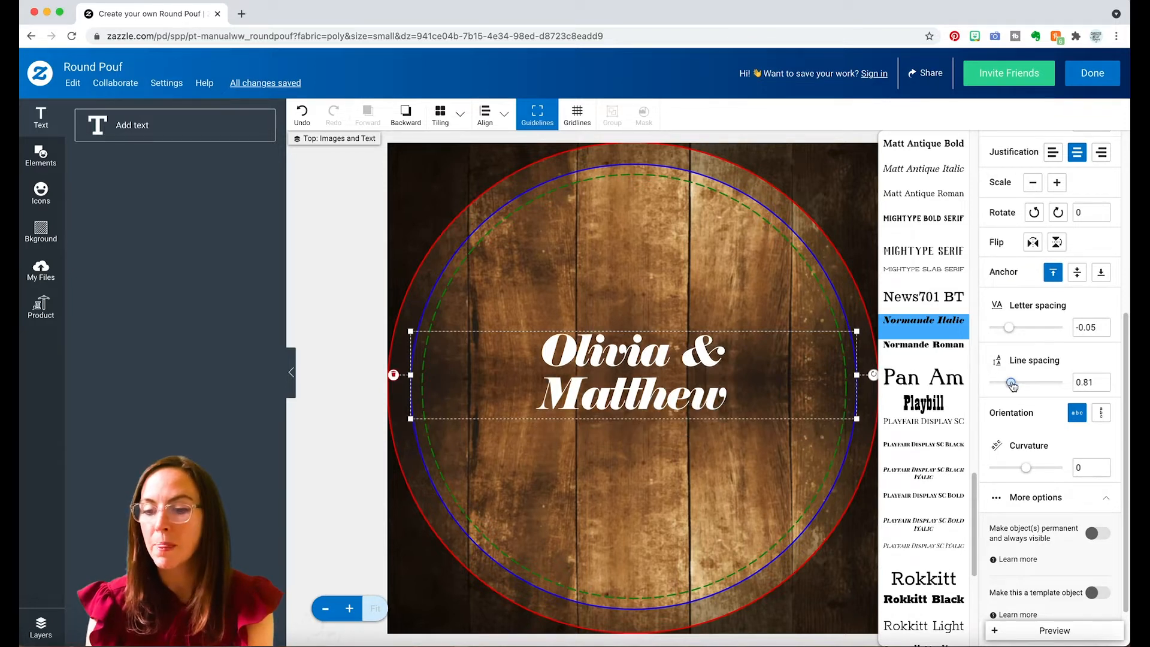
pyautogui.moveTo(1123, 321); pyautogui.dragTo(1118, 215)
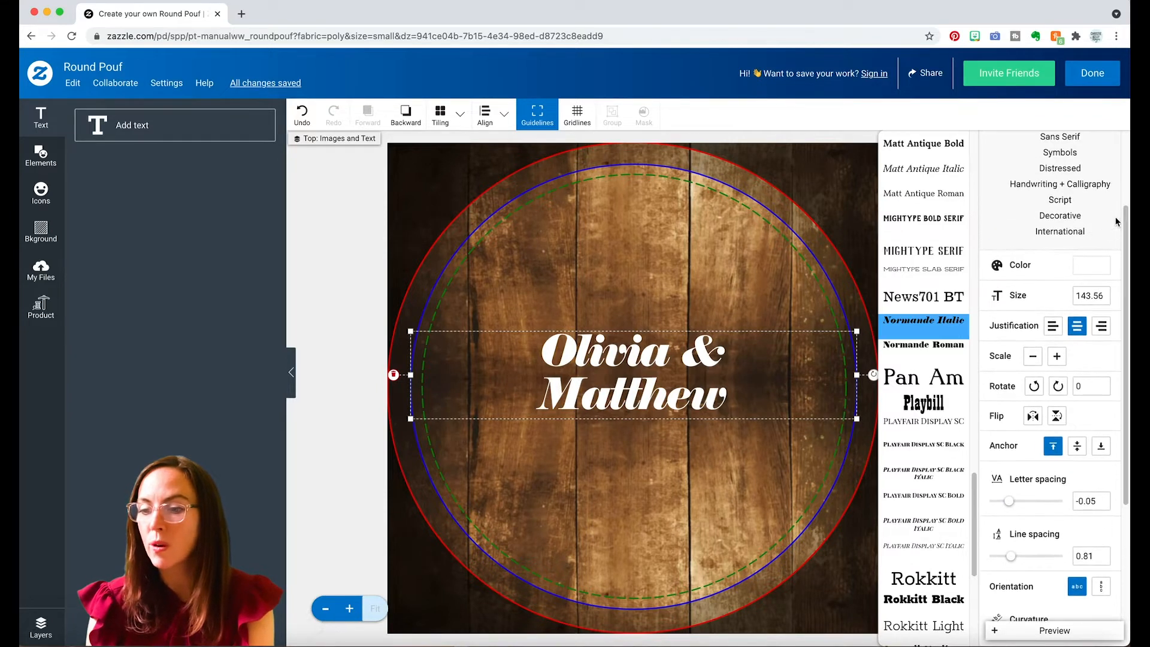
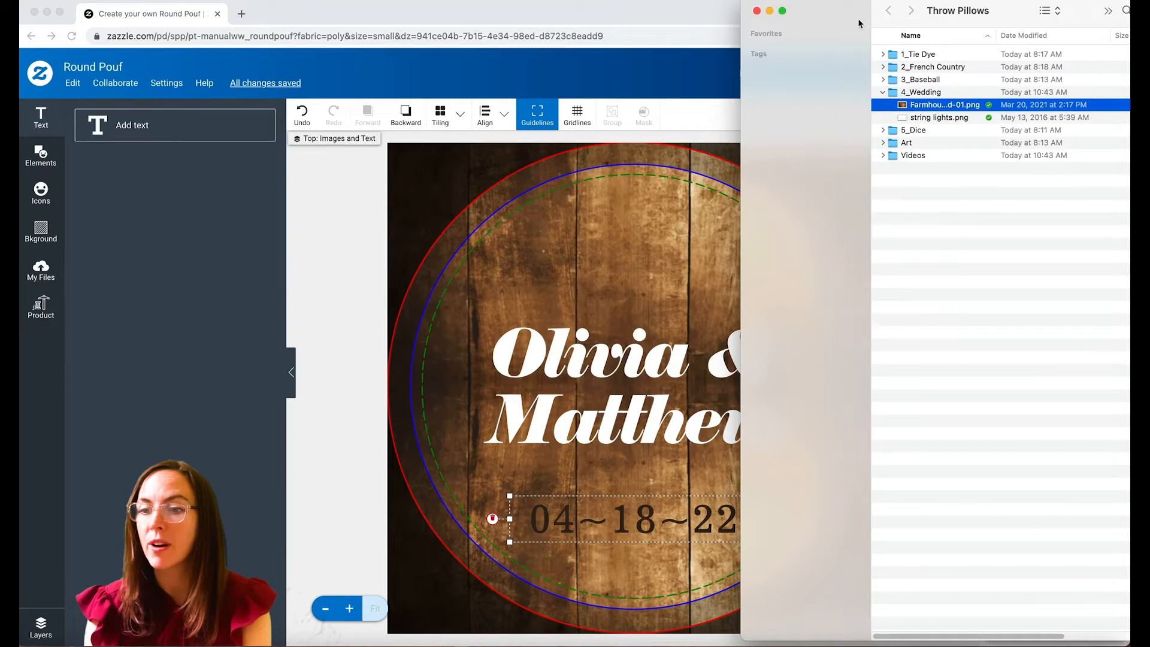
# Add the string lights image to the pouf's top area, move it above the names, enlarge it, and shift it slightly toward the right.
pyautogui.moveTo(1059, 125); pyautogui.dragTo(660, 213)
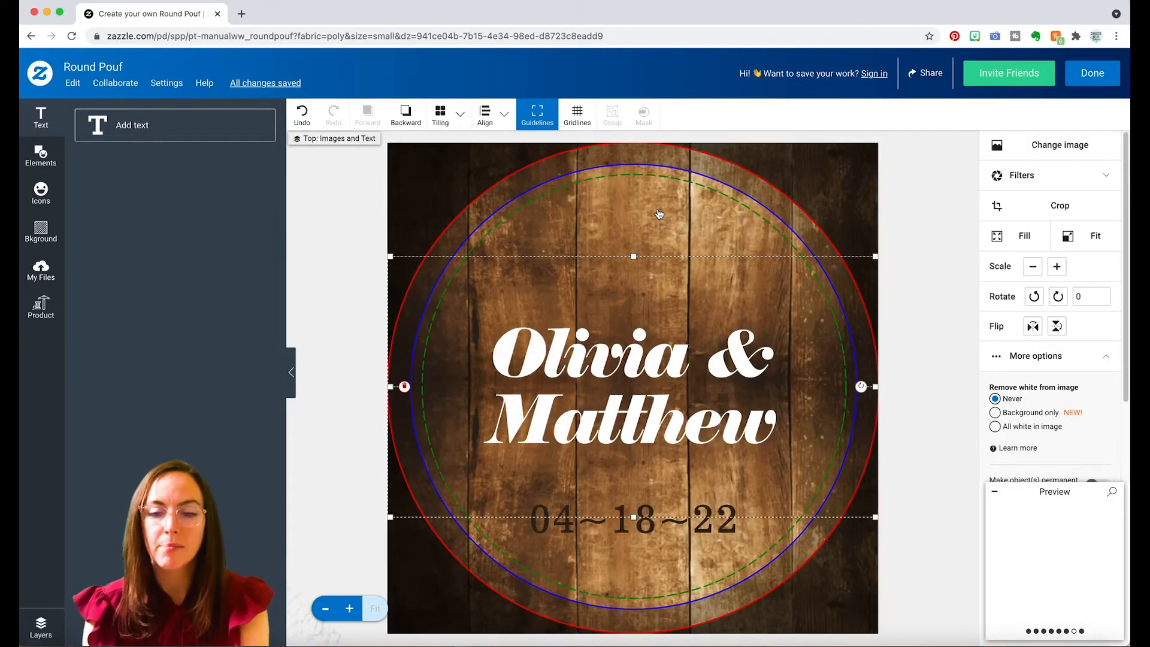
pyautogui.moveTo(687, 288); pyautogui.dragTo(691, 159)
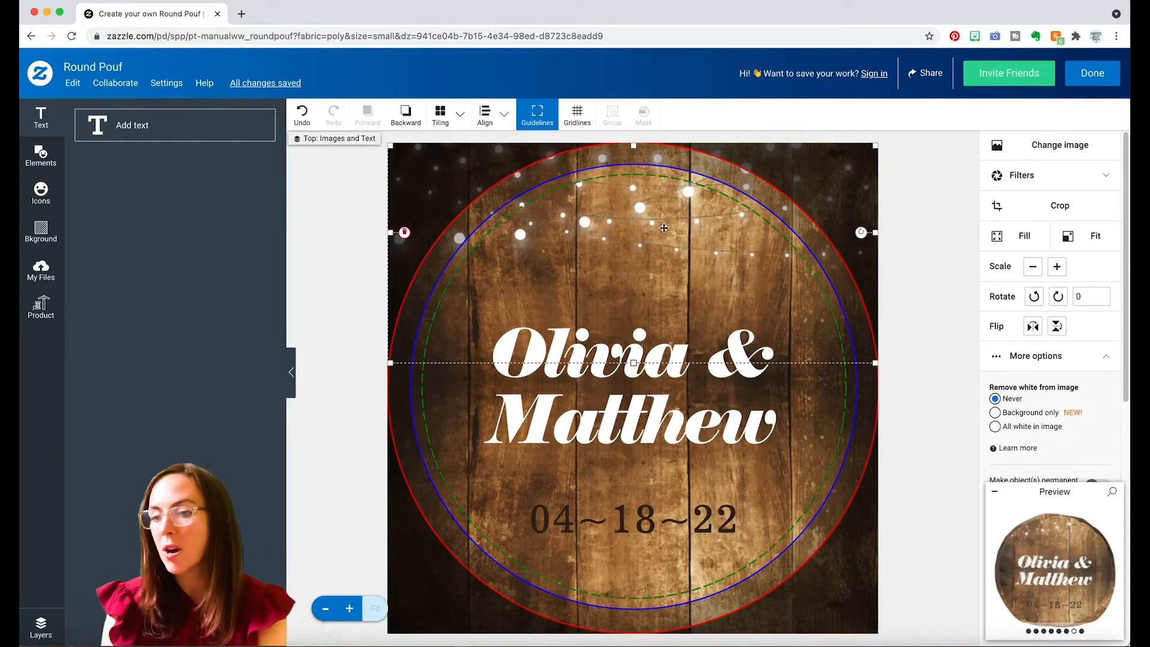
pyautogui.click(1057, 269)
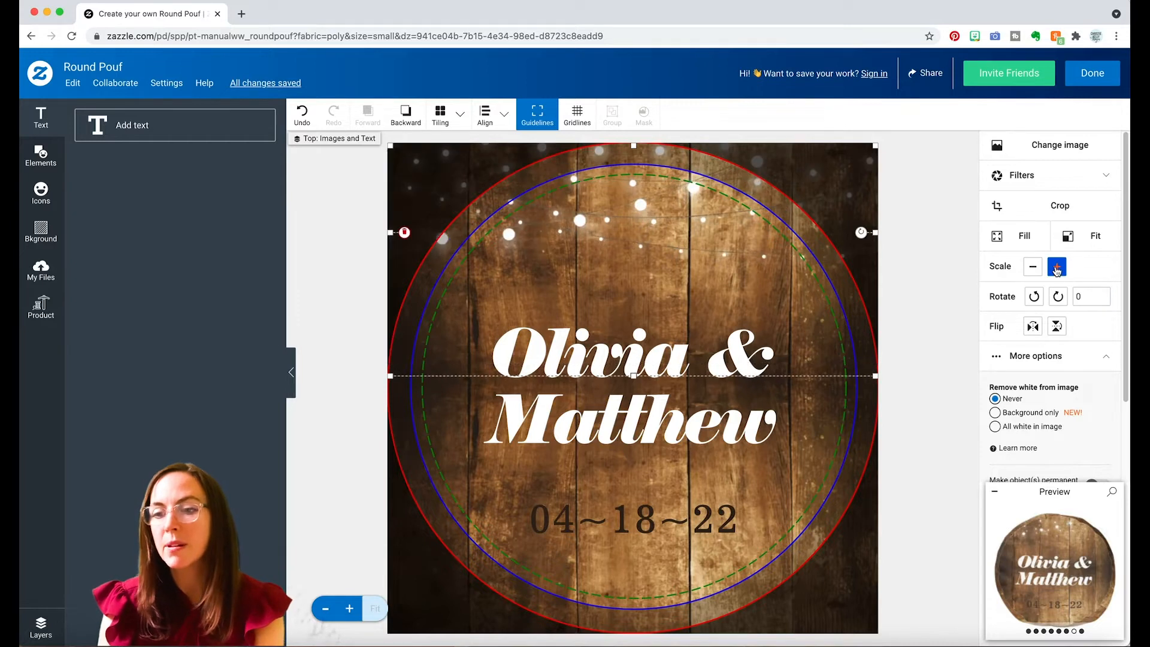
pyautogui.click(1057, 271)
pyautogui.moveTo(659, 174); pyautogui.dragTo(680, 212)
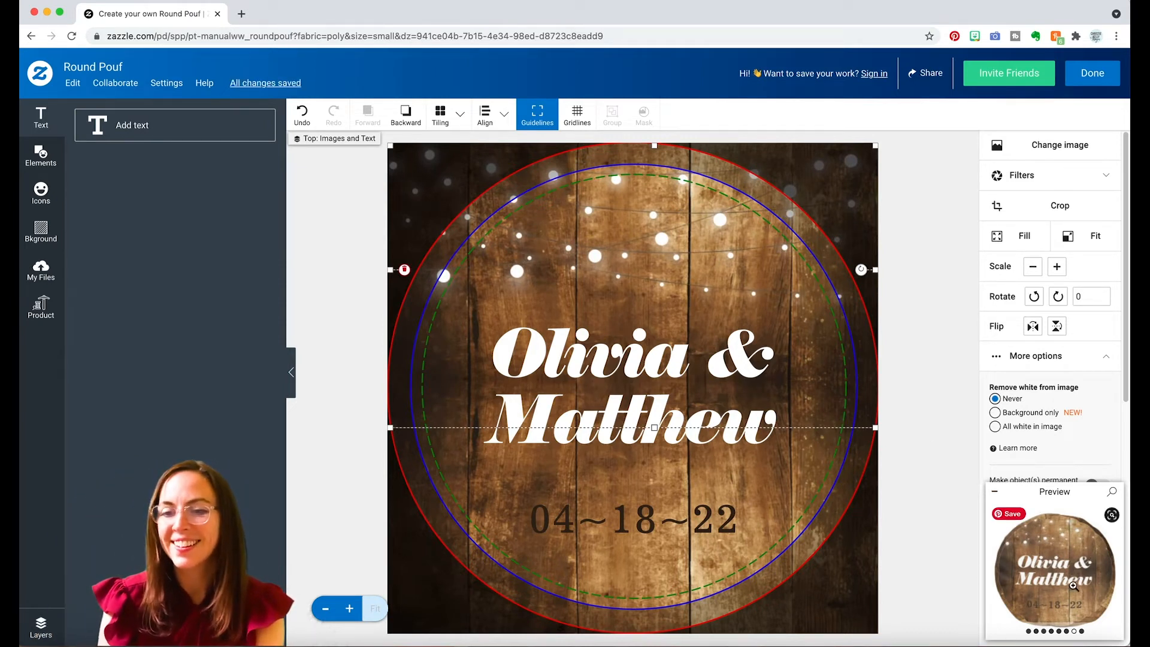
pyautogui.moveTo(676, 235); pyautogui.dragTo(692, 239)
pyautogui.click(1057, 267)
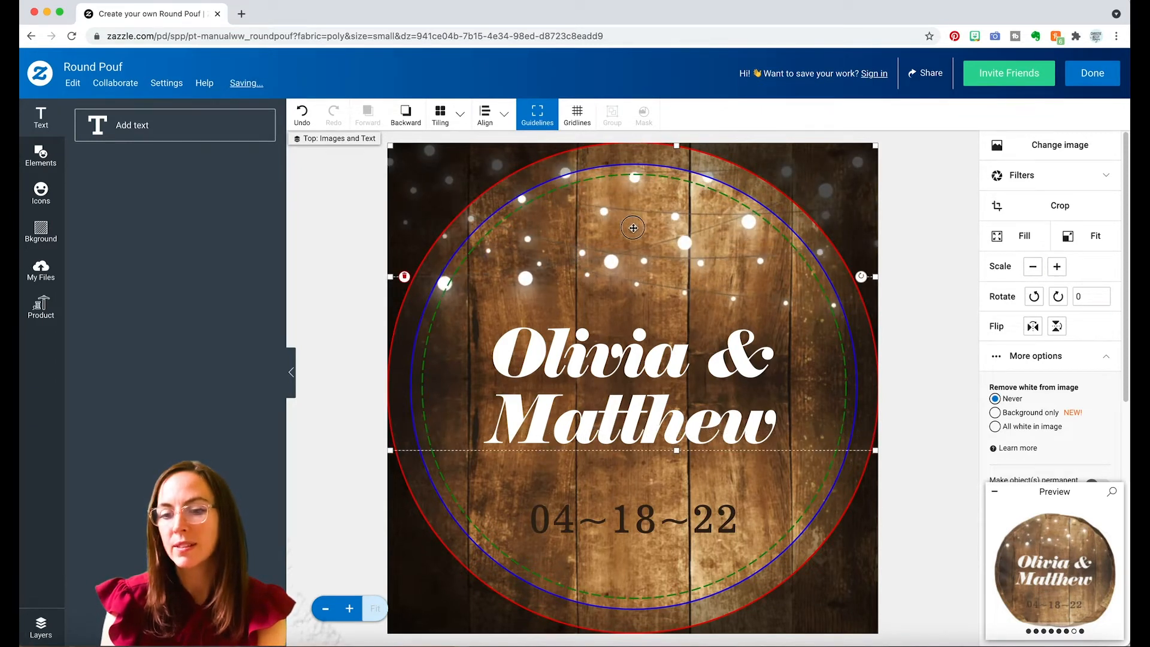
pyautogui.moveTo(628, 228); pyautogui.dragTo(643, 224)
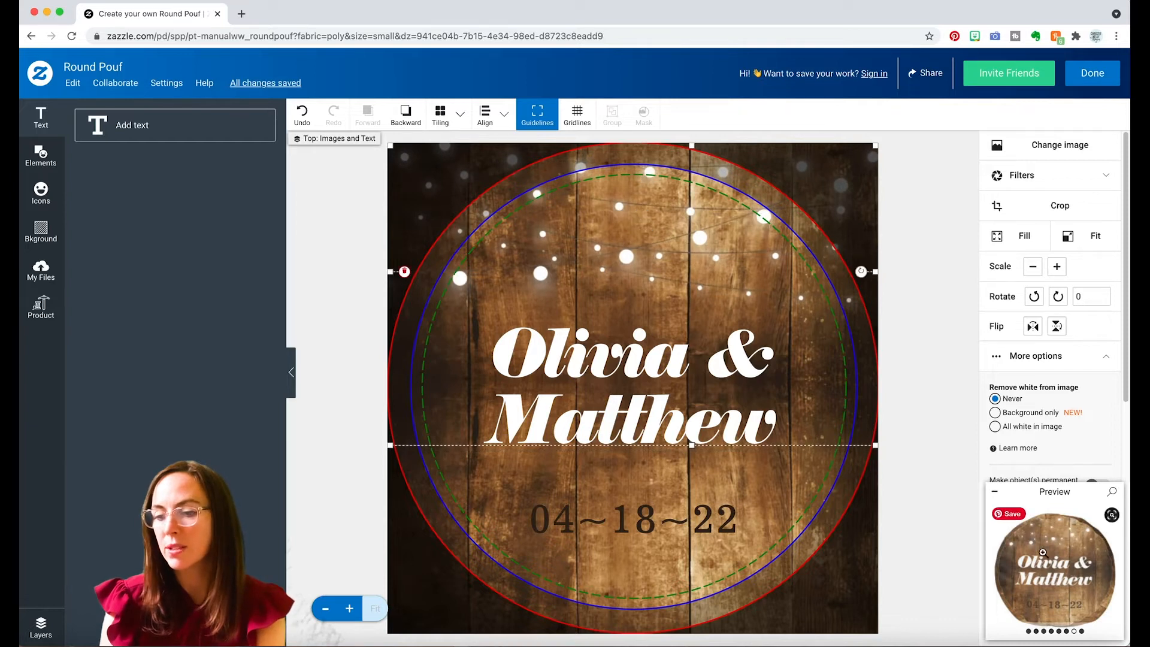
# Examine the enlarged preview of the pouf's top to check the lights, names and date.
pyautogui.click(1058, 570)
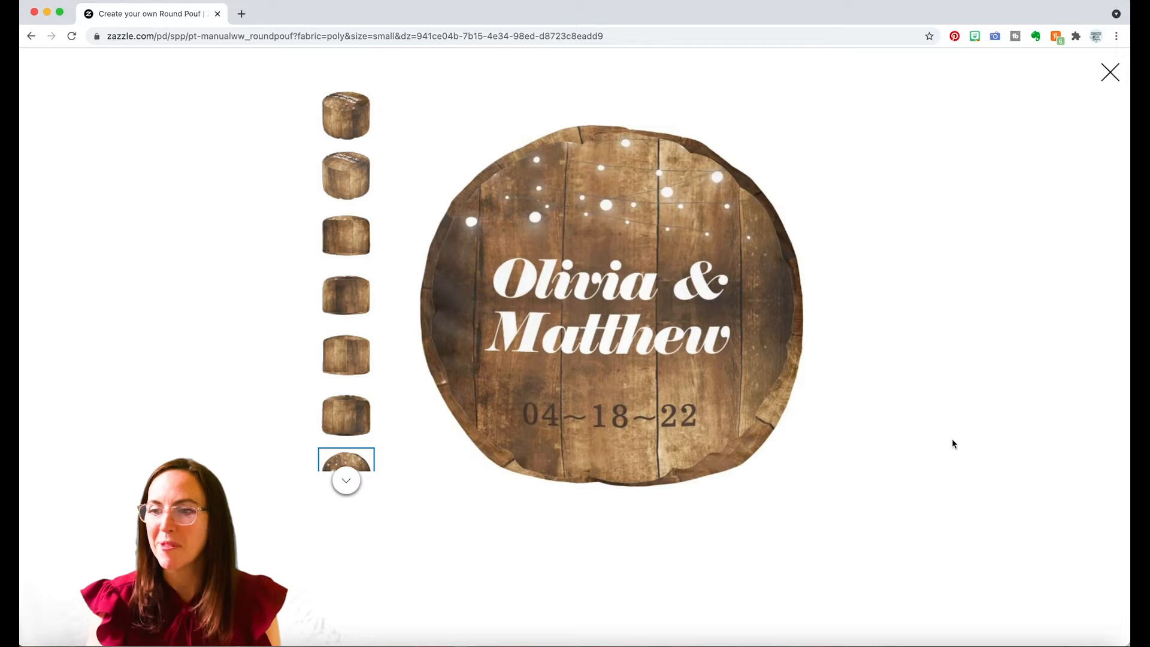
pyautogui.click(1110, 73)
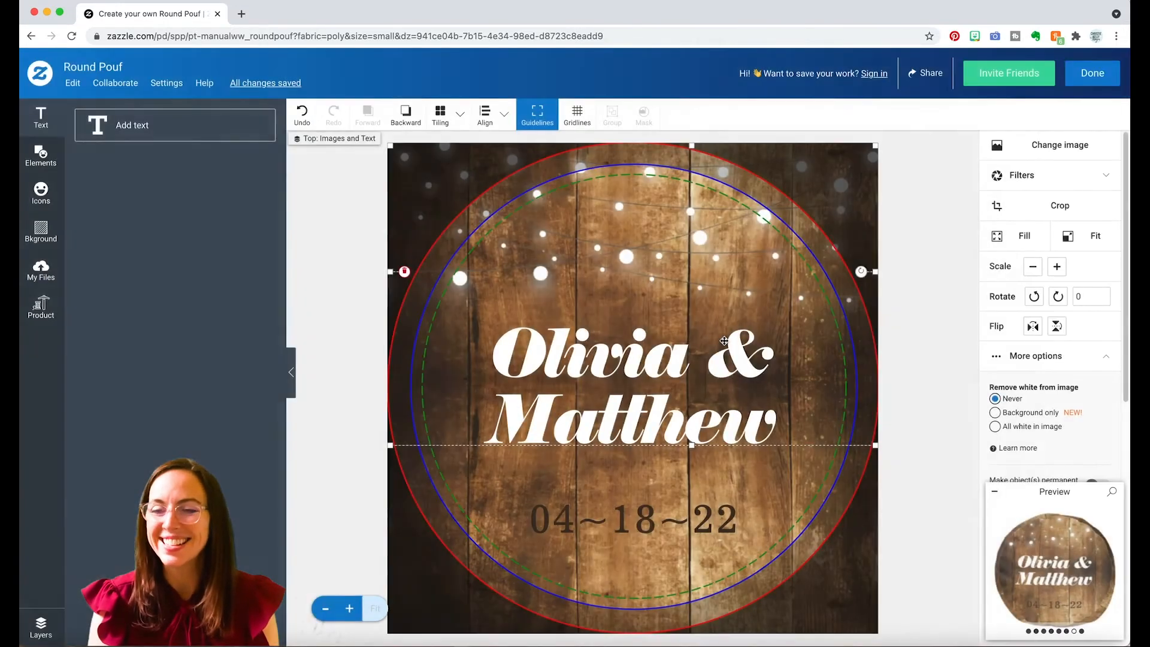
pyautogui.click(1074, 582)
pyautogui.click(1096, 72)
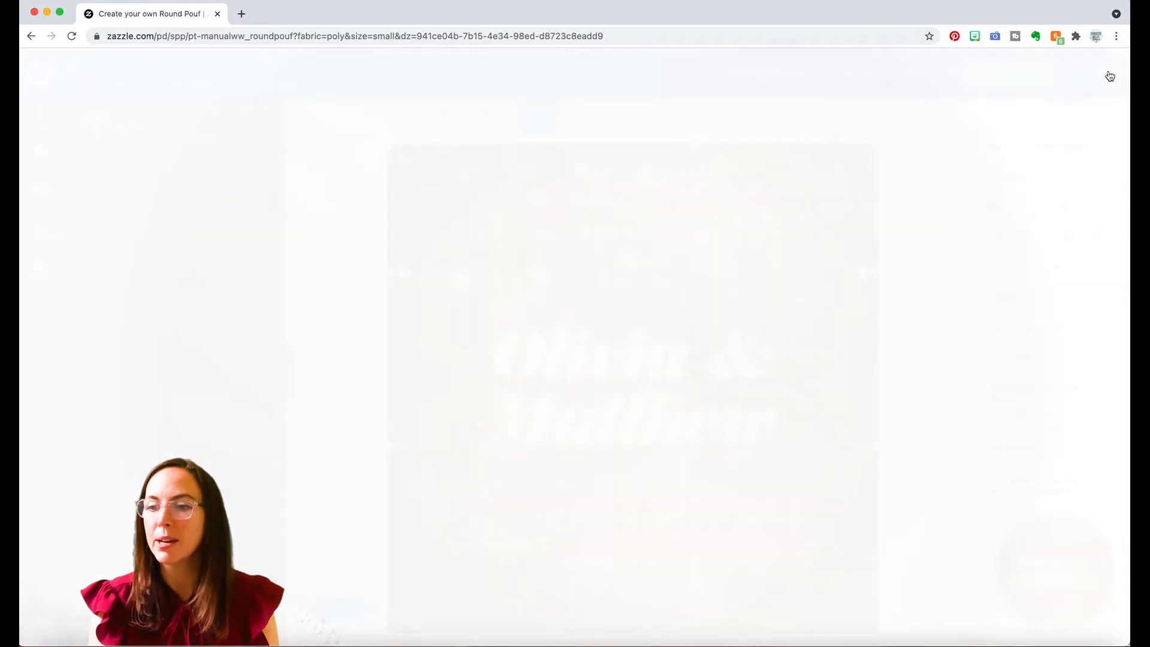
# Finish the round pouf design and review its angled front, angled back and top views on the product page.
pyautogui.click(1089, 73)
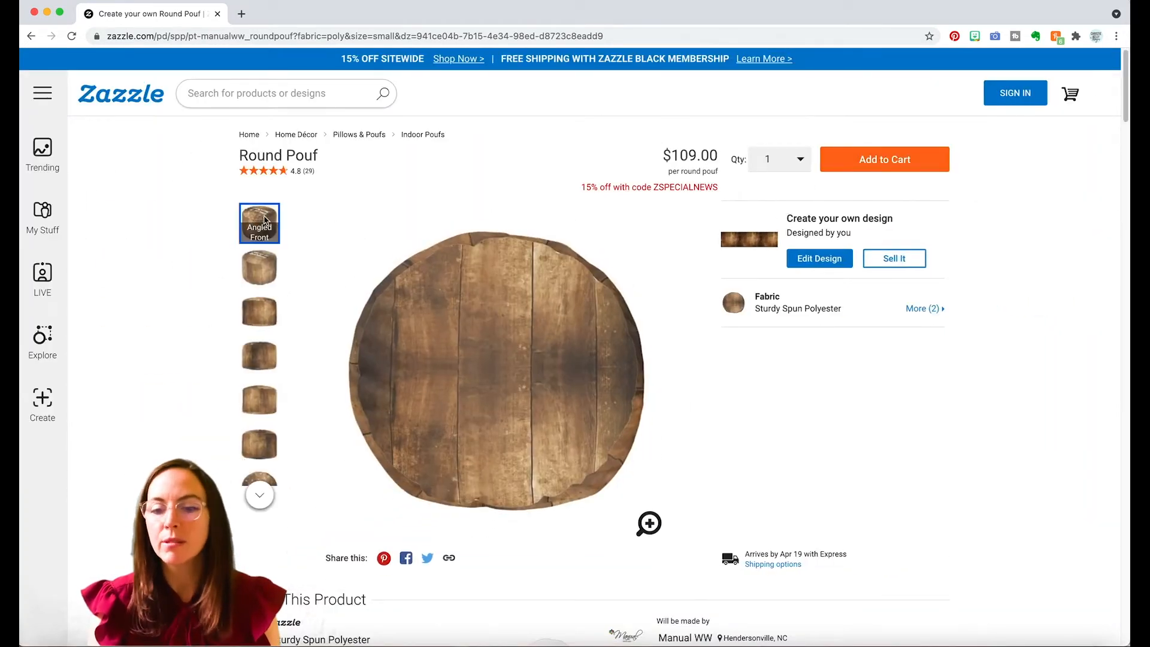
pyautogui.click(254, 226)
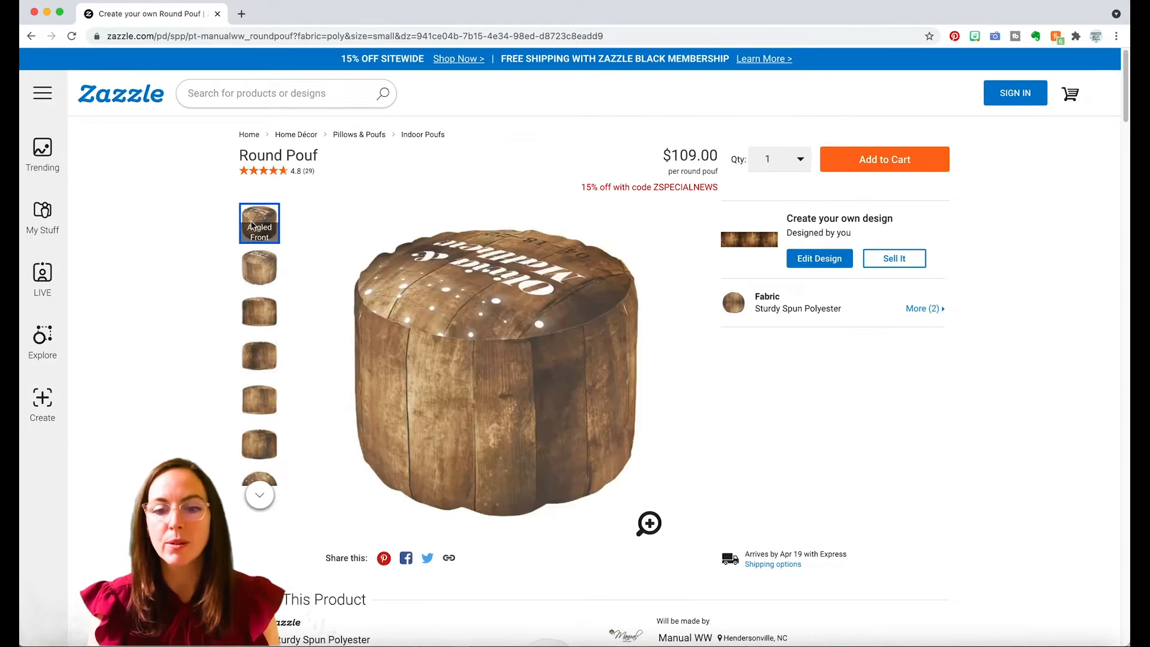
pyautogui.click(255, 262)
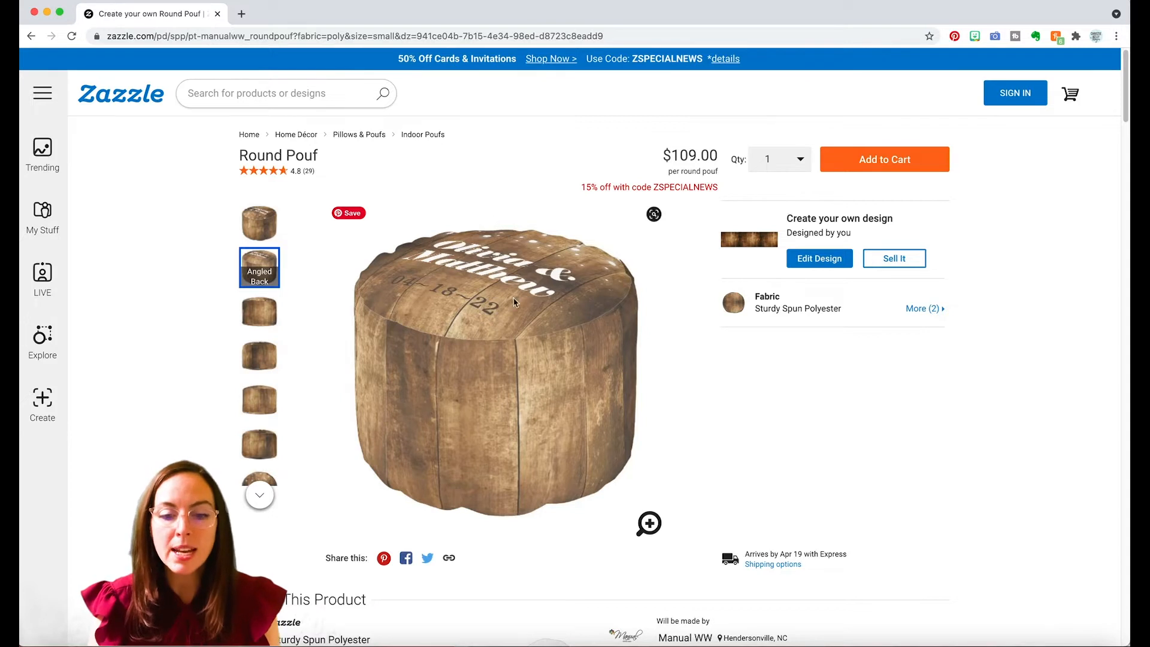
pyautogui.click(260, 495)
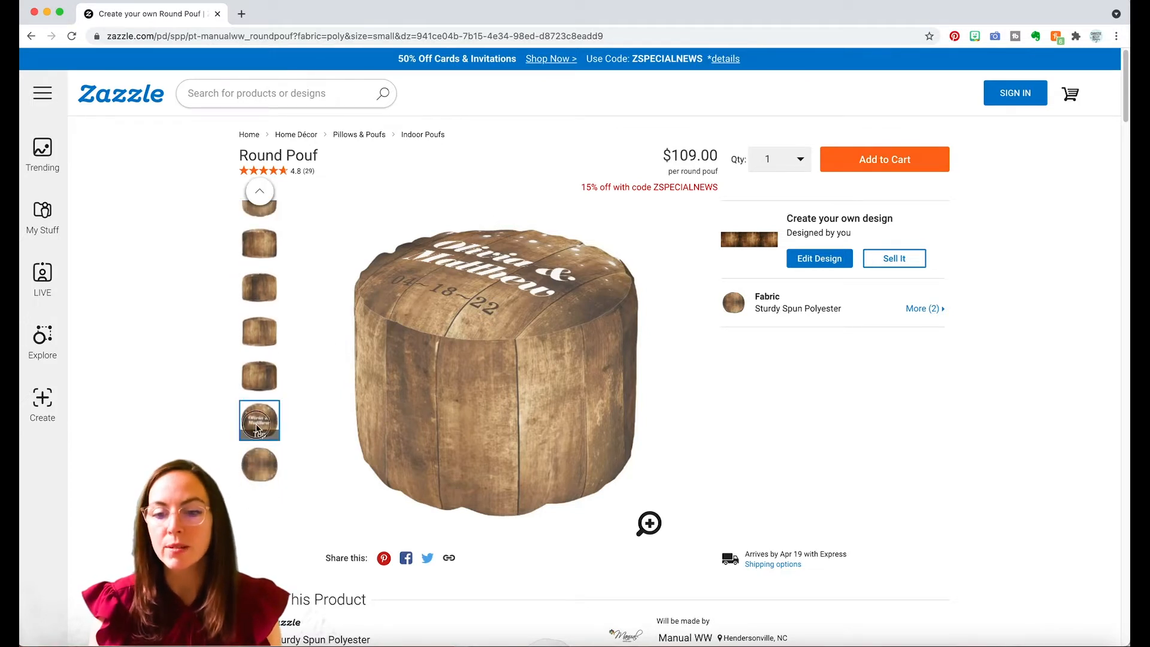
pyautogui.click(258, 429)
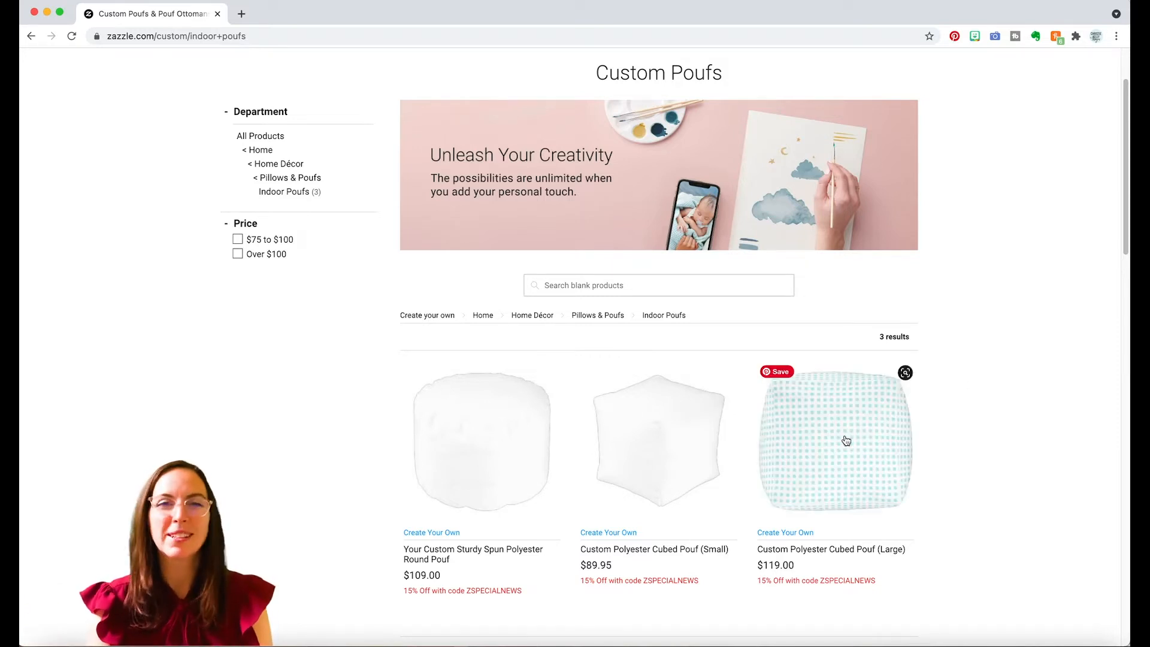
# Open the large custom polyester cube pouf and add Data_Tech_Logo-01.png to its bottom area.
pyautogui.click(846, 440)
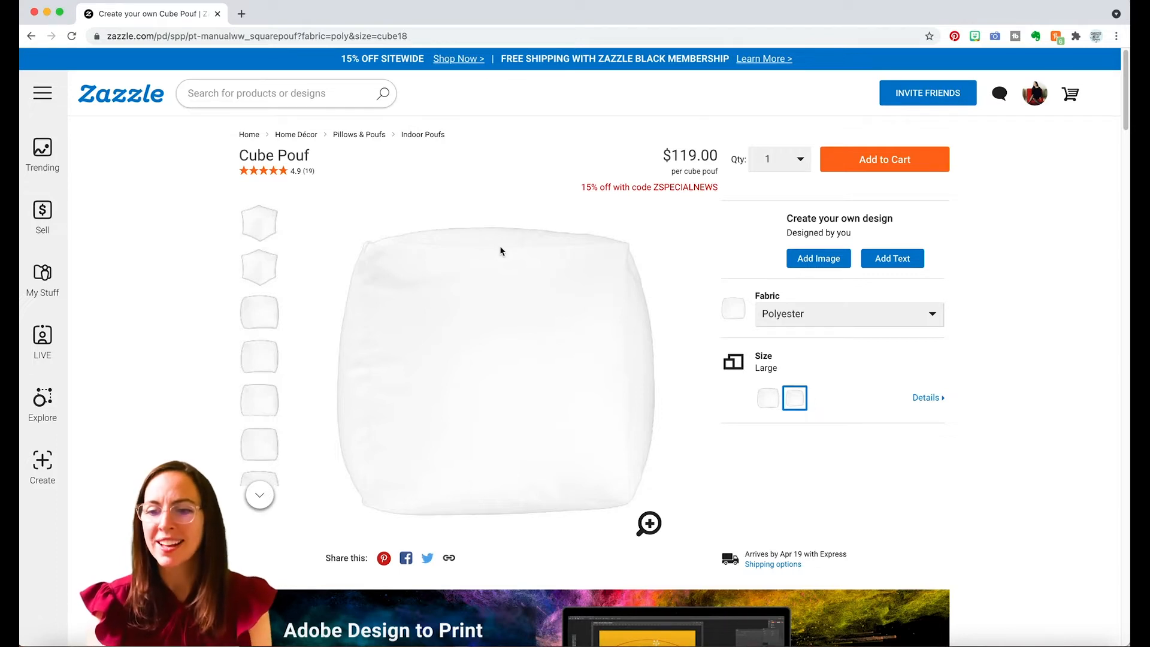
pyautogui.click(821, 262)
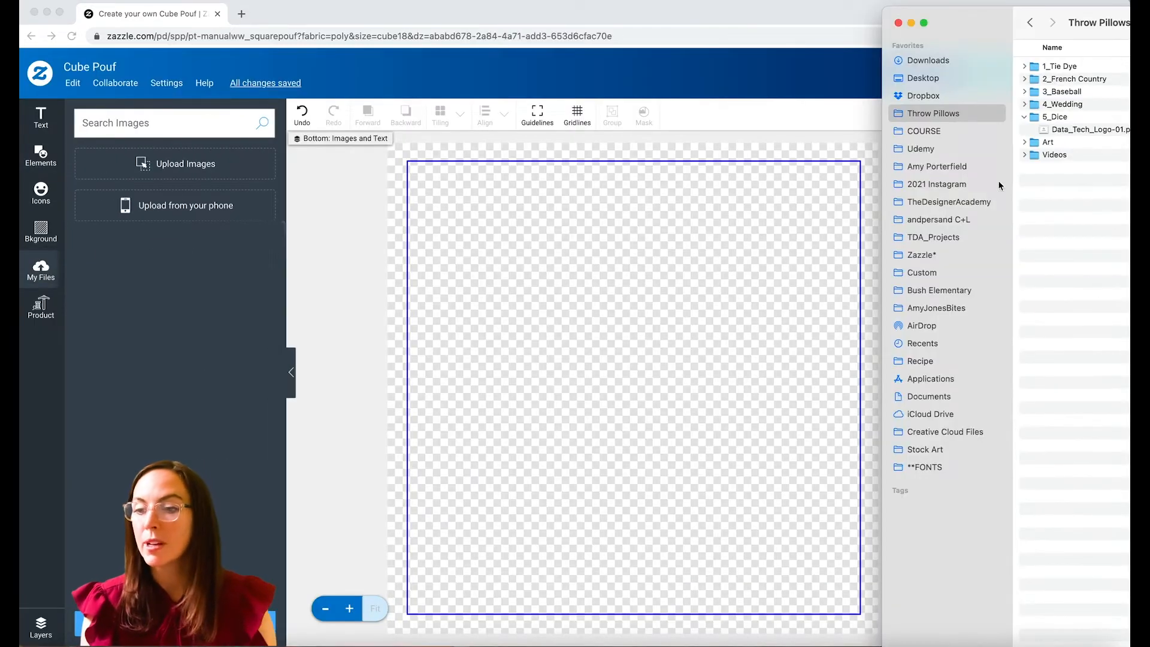
pyautogui.moveTo(1061, 131); pyautogui.dragTo(568, 354)
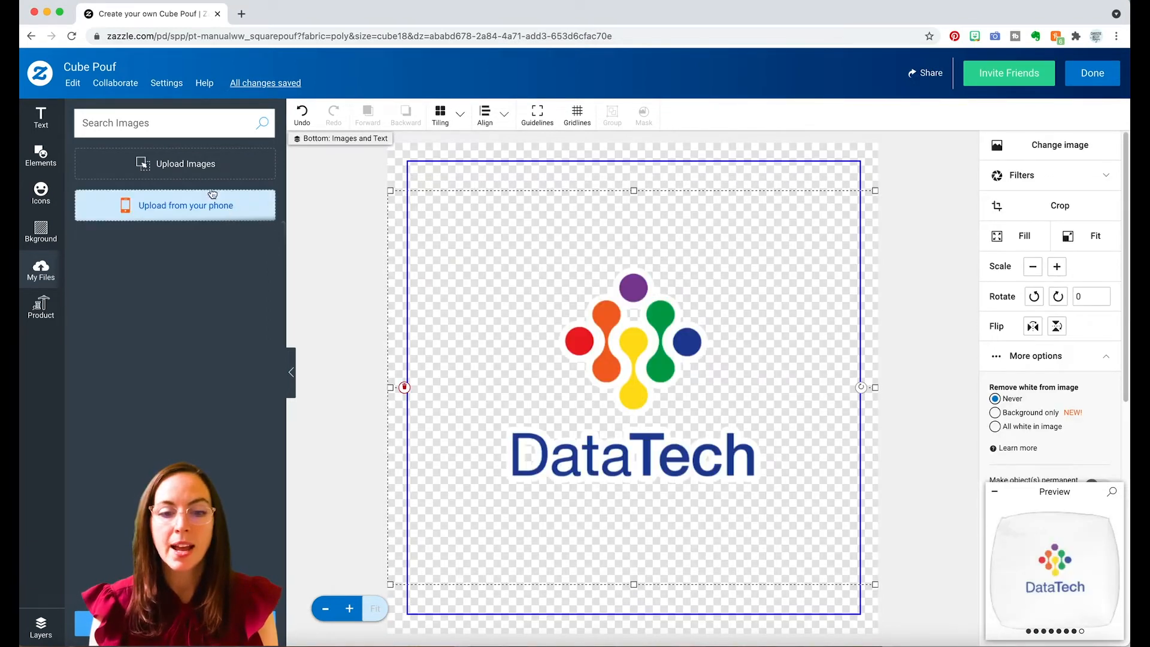
# Move the DataTech logo from the cube pouf's bottom area to its top area.
pyautogui.click(40, 627)
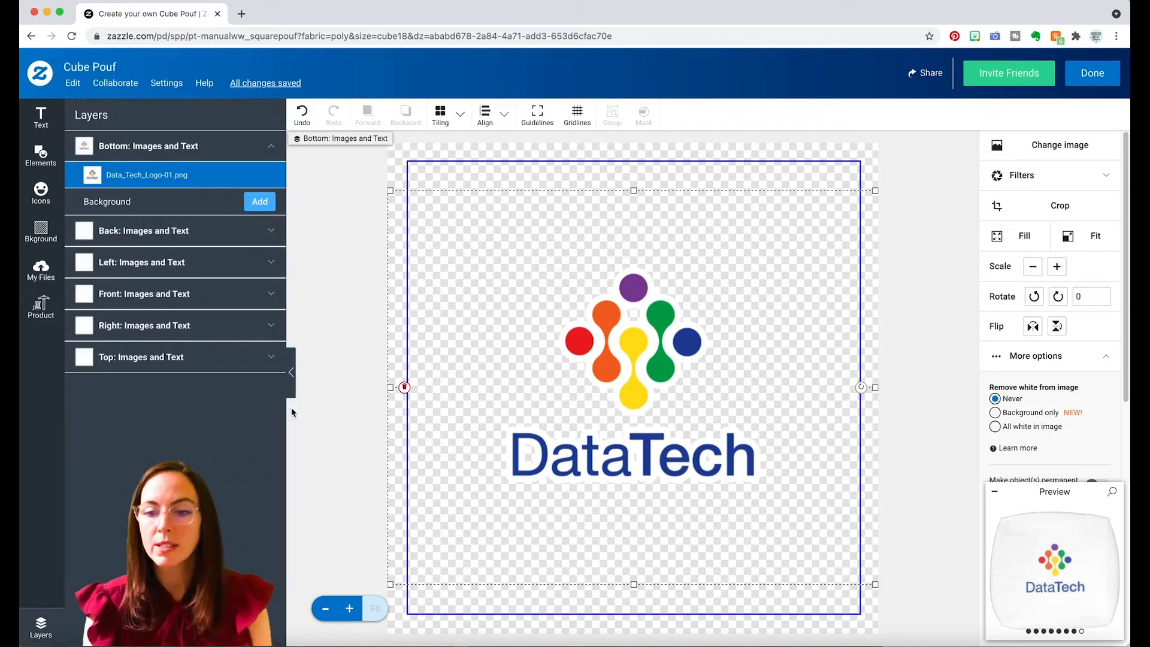
pyautogui.press('Delete')
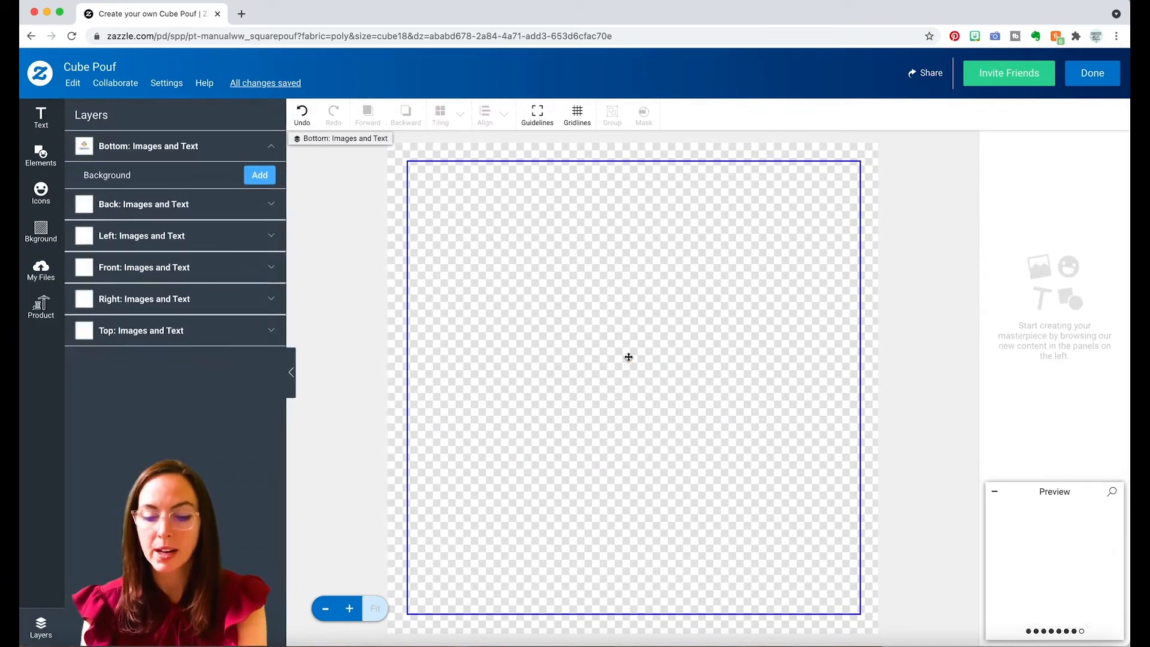
pyautogui.click(138, 331)
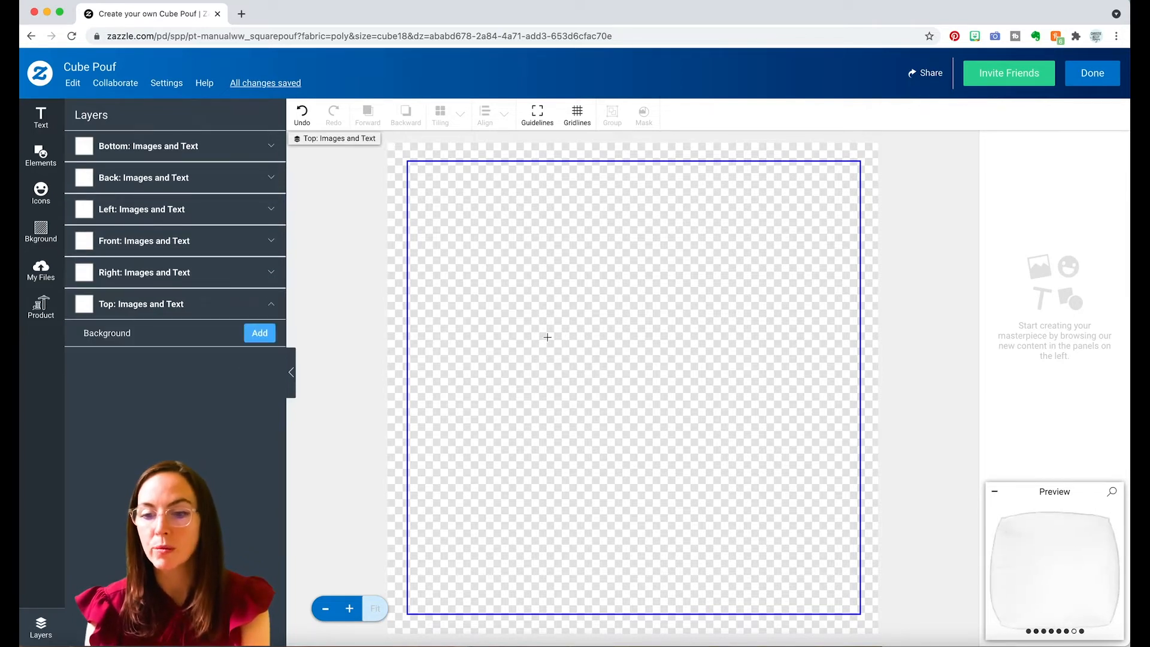
pyautogui.press('super+z')
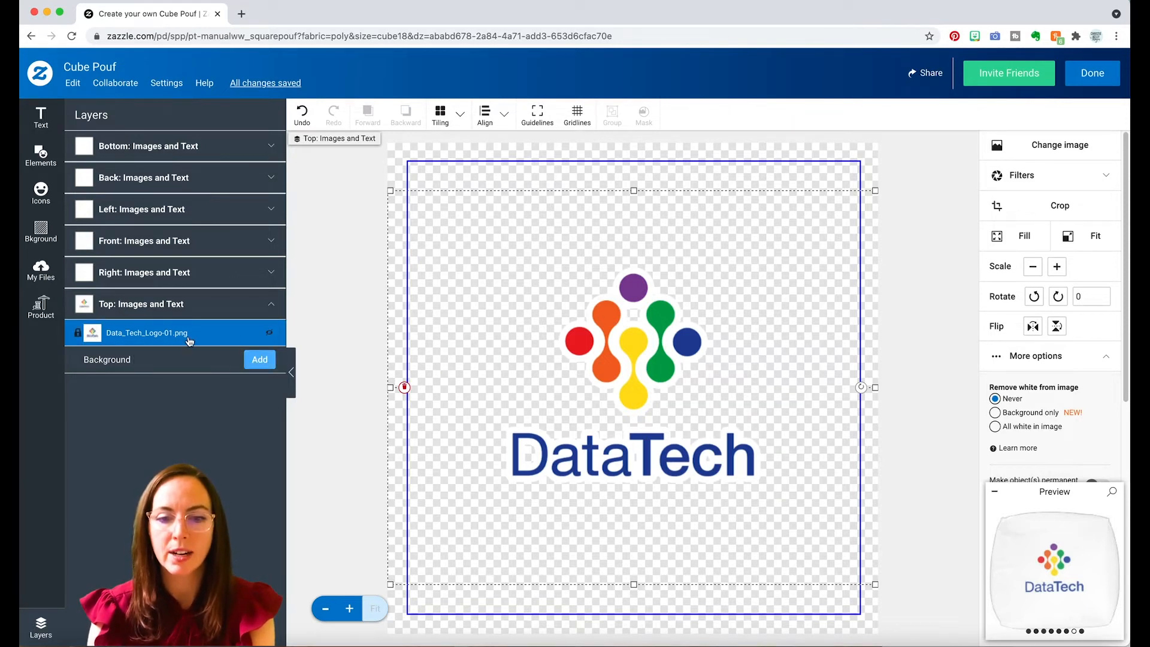
# Set the top area's background to orange #F26522, sampled from the orange shape in the logo.
pyautogui.click(259, 361)
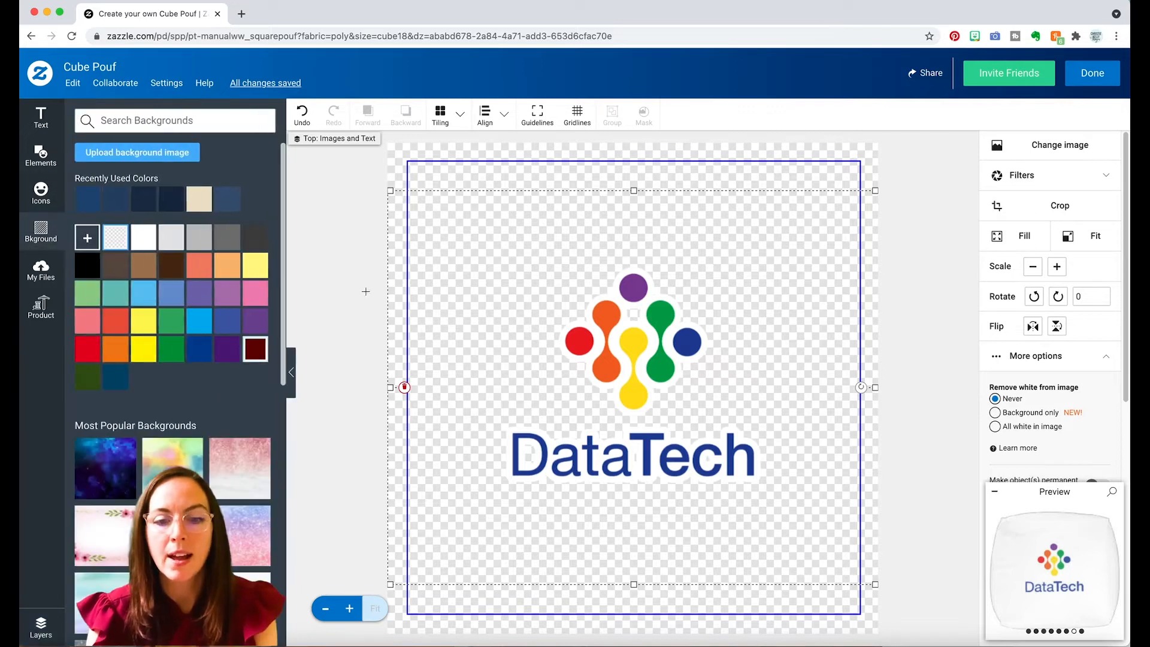
pyautogui.click(87, 238)
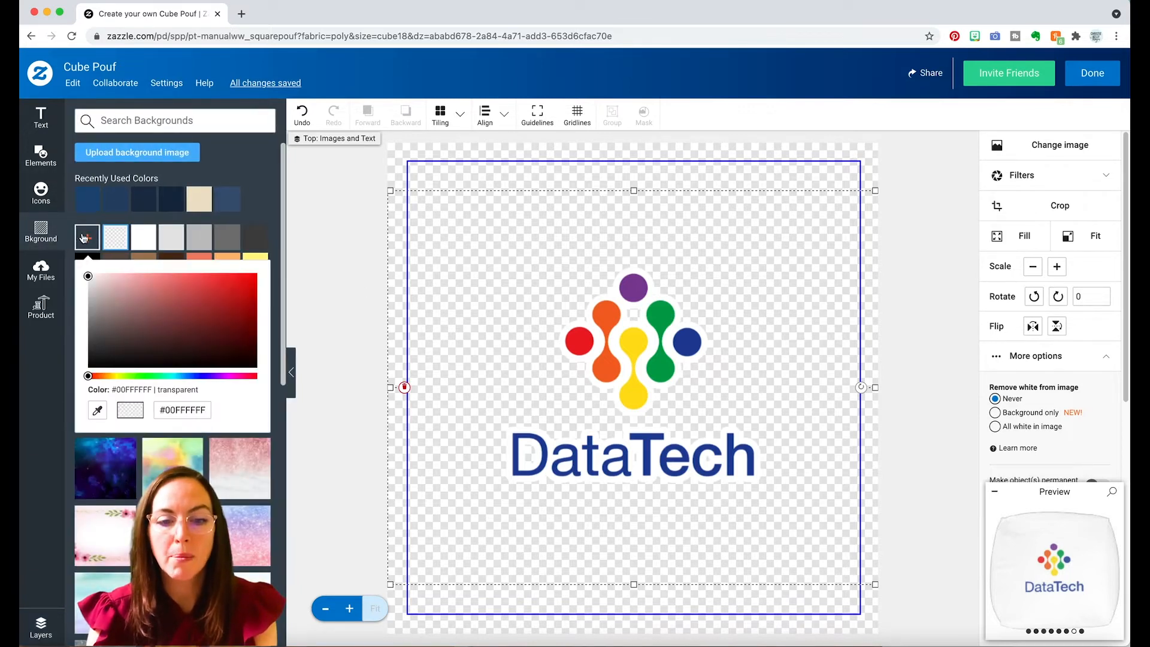
pyautogui.click(97, 410)
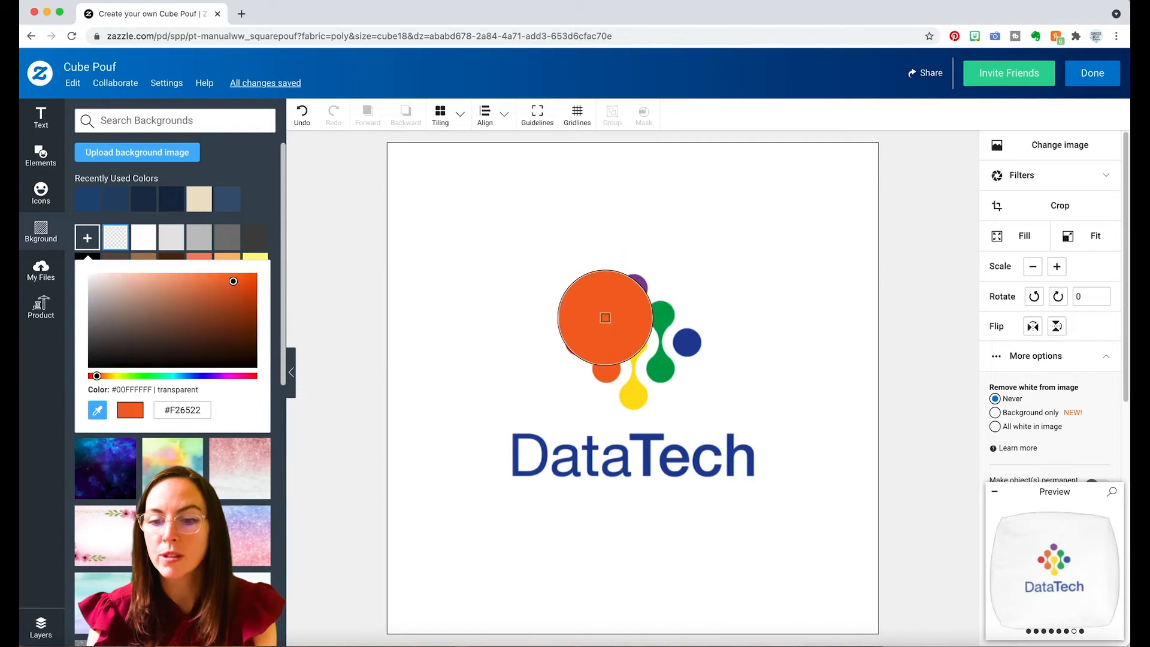
pyautogui.click(605, 317)
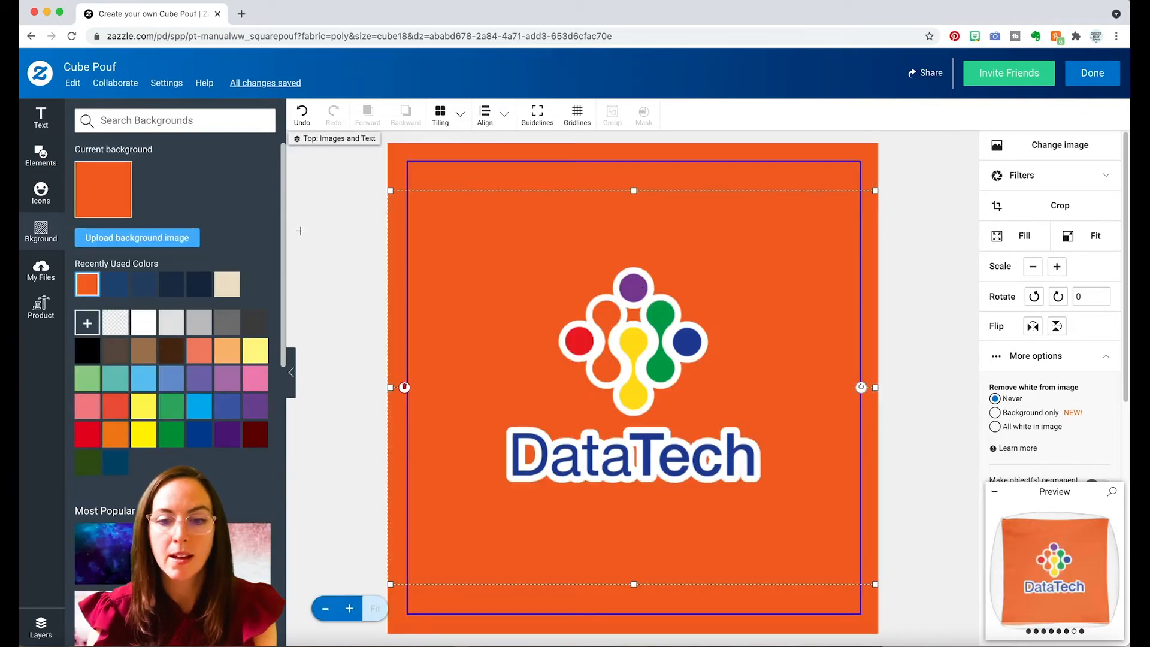
# Set the background of the cube pouf's right area to solid red.
pyautogui.click(46, 629)
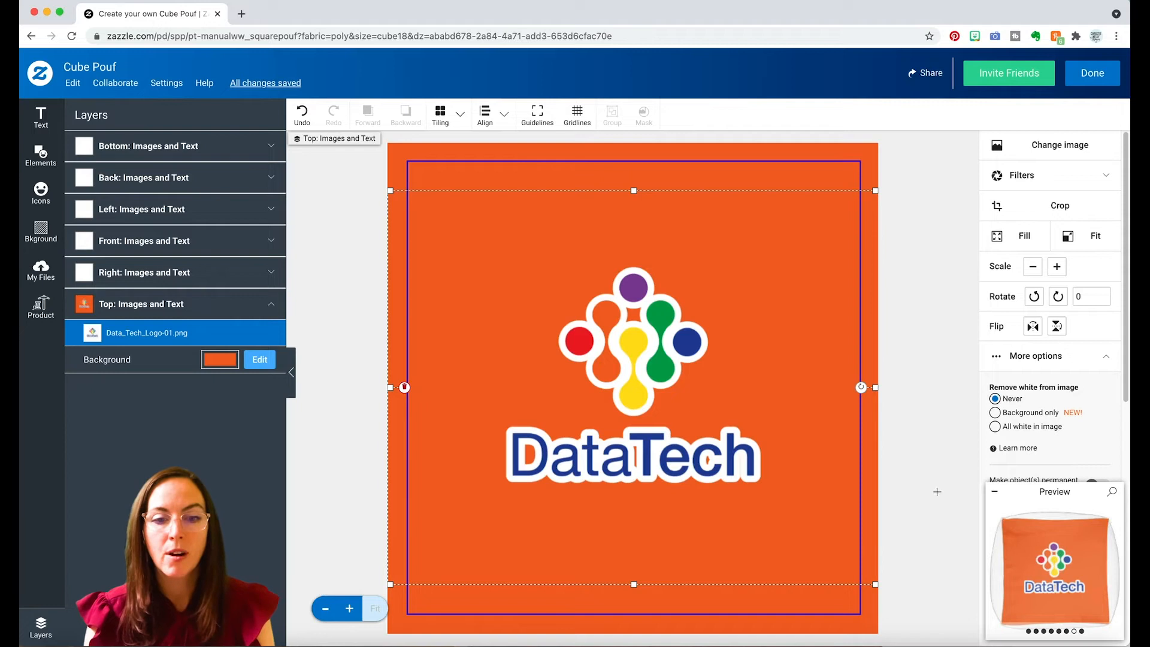
pyautogui.click(193, 271)
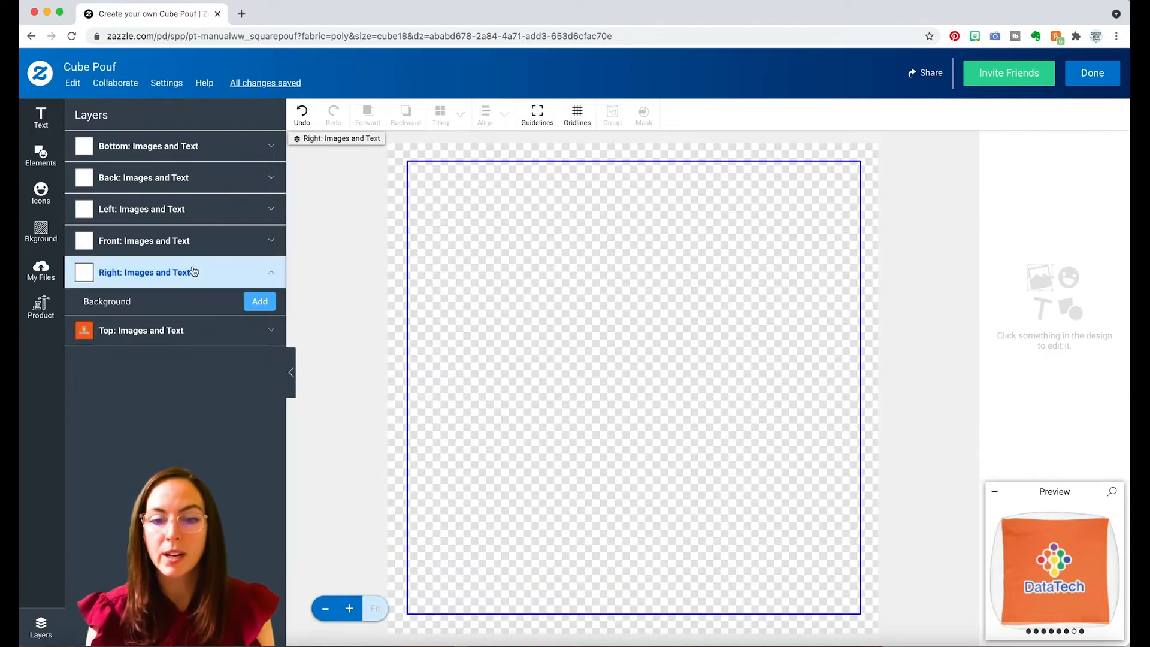
pyautogui.click(259, 301)
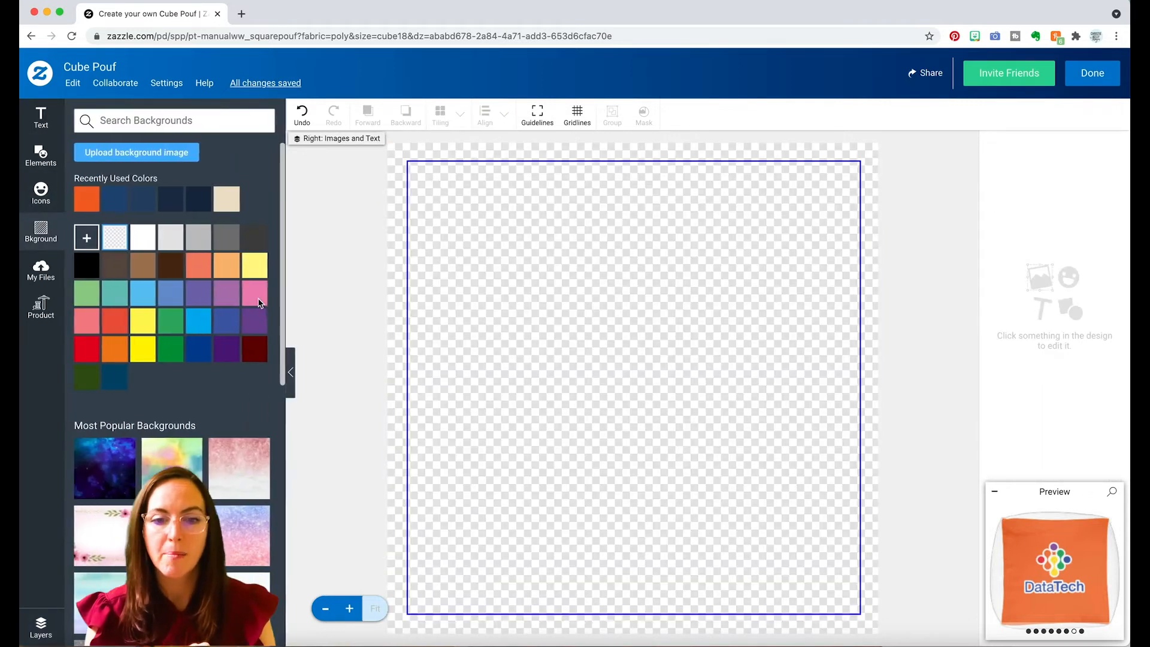
pyautogui.click(87, 350)
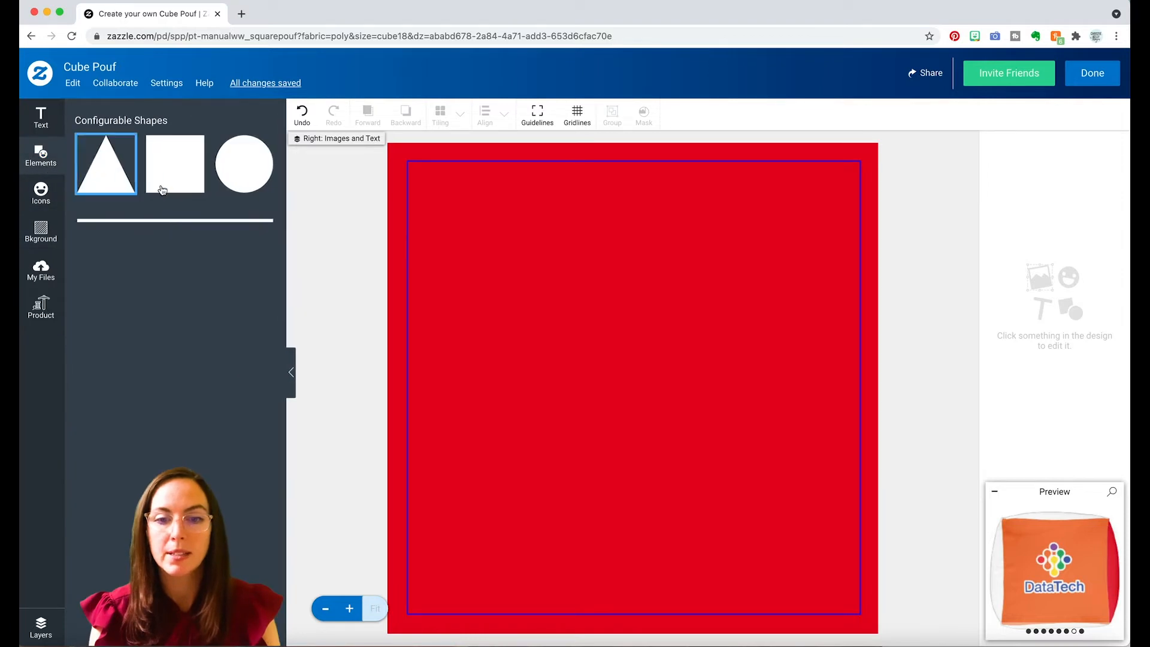
# Add a circle to the red right area, set its border thickness to 0, and fill it with white #FFFFFF.
pyautogui.click(248, 180)
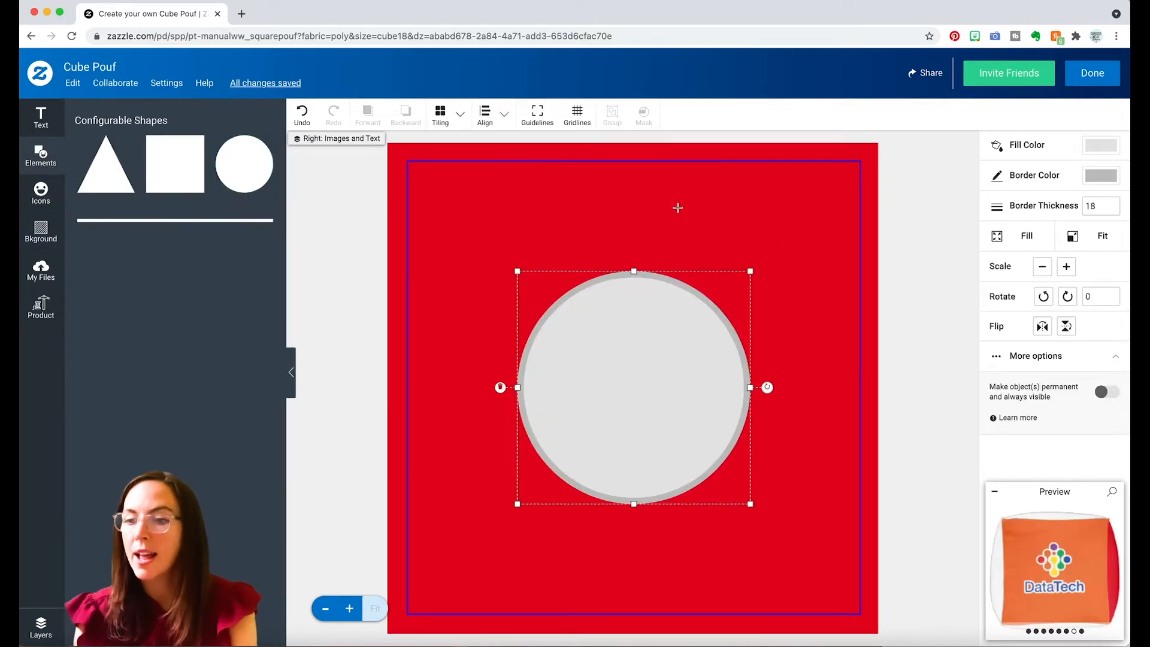
pyautogui.doubleClick(1098, 204)
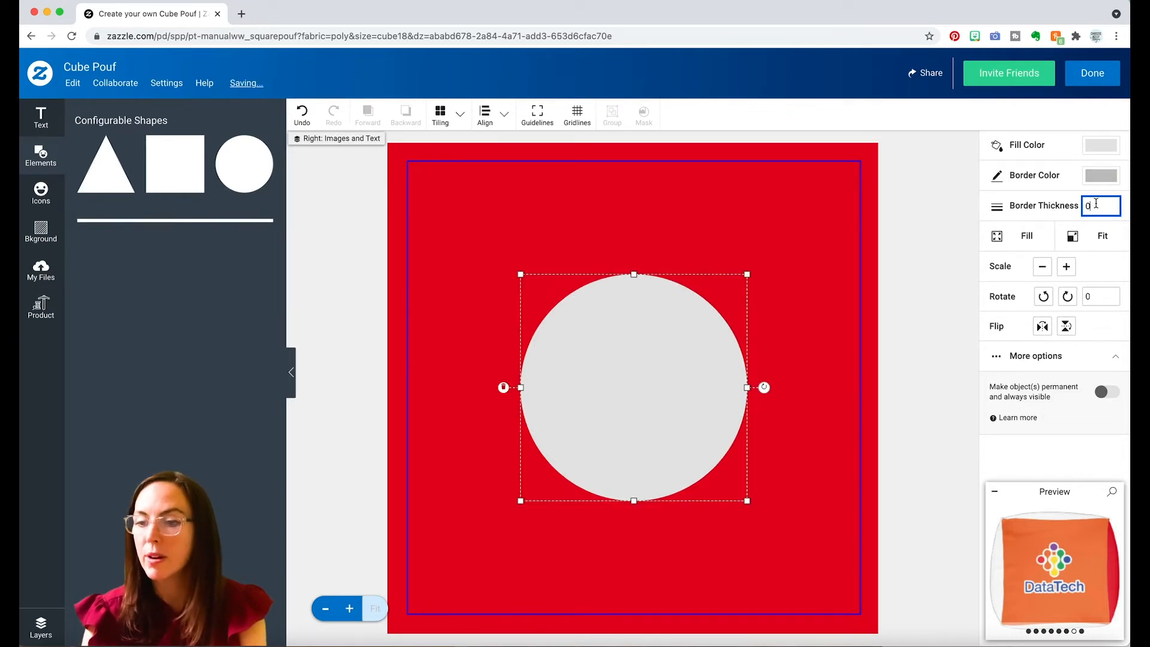
pyautogui.click(1070, 146)
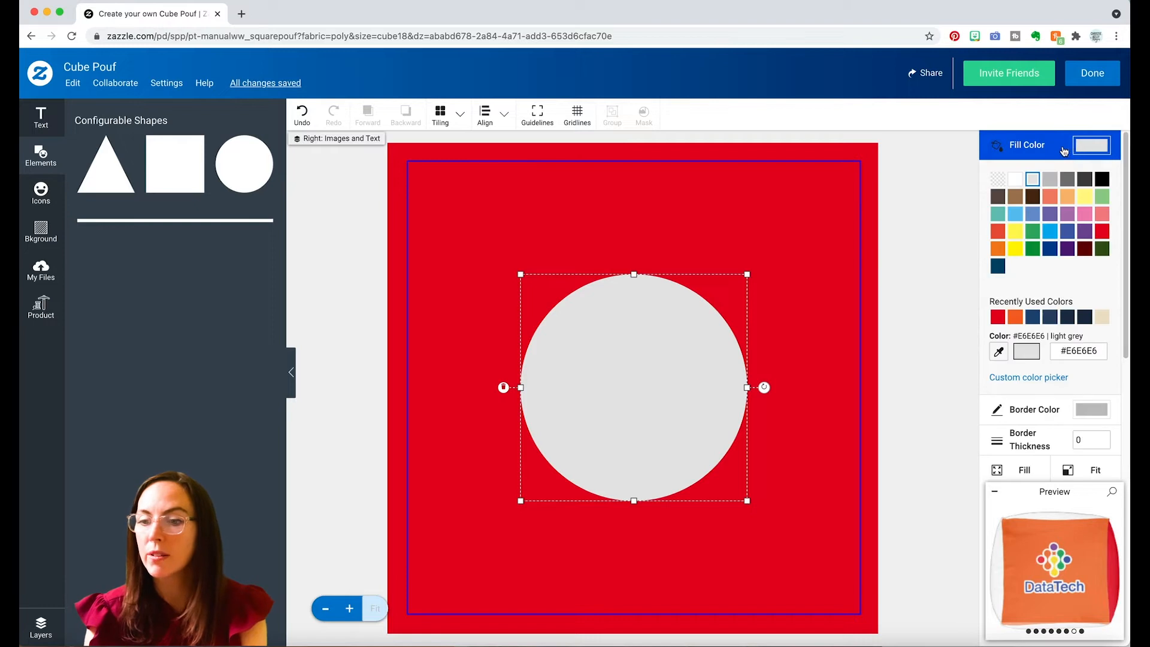
pyautogui.click(1016, 179)
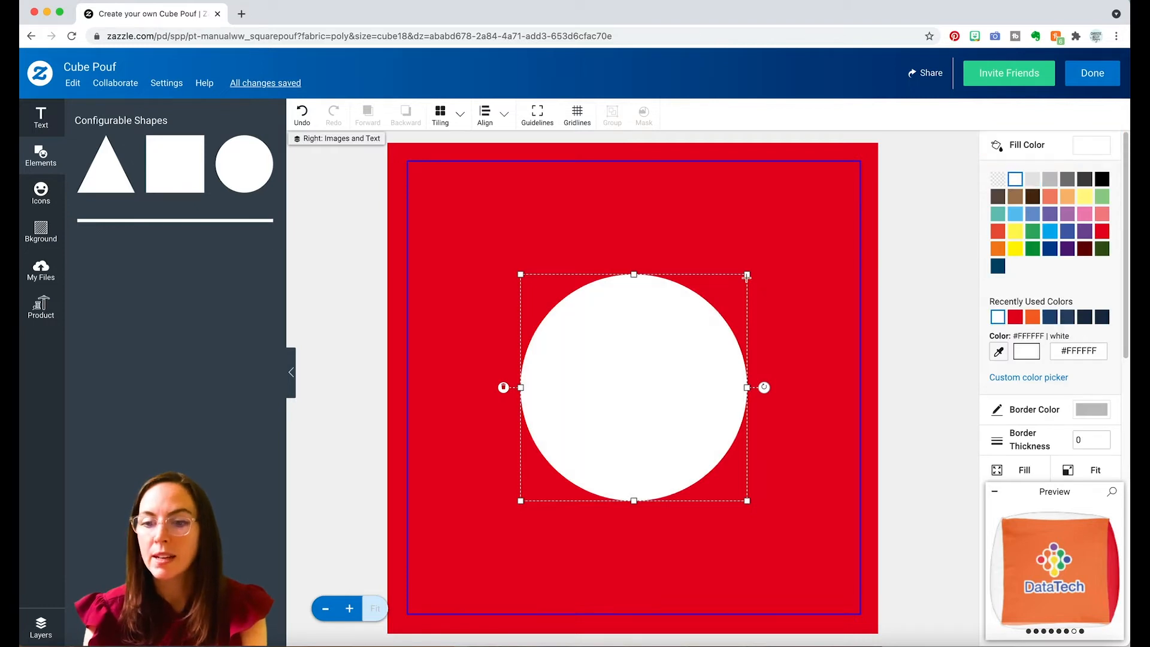
# Shrink the white circle to about a third of its size as a dice dot, and check it in the angled cube preview.
pyautogui.moveTo(748, 276); pyautogui.dragTo(603, 418)
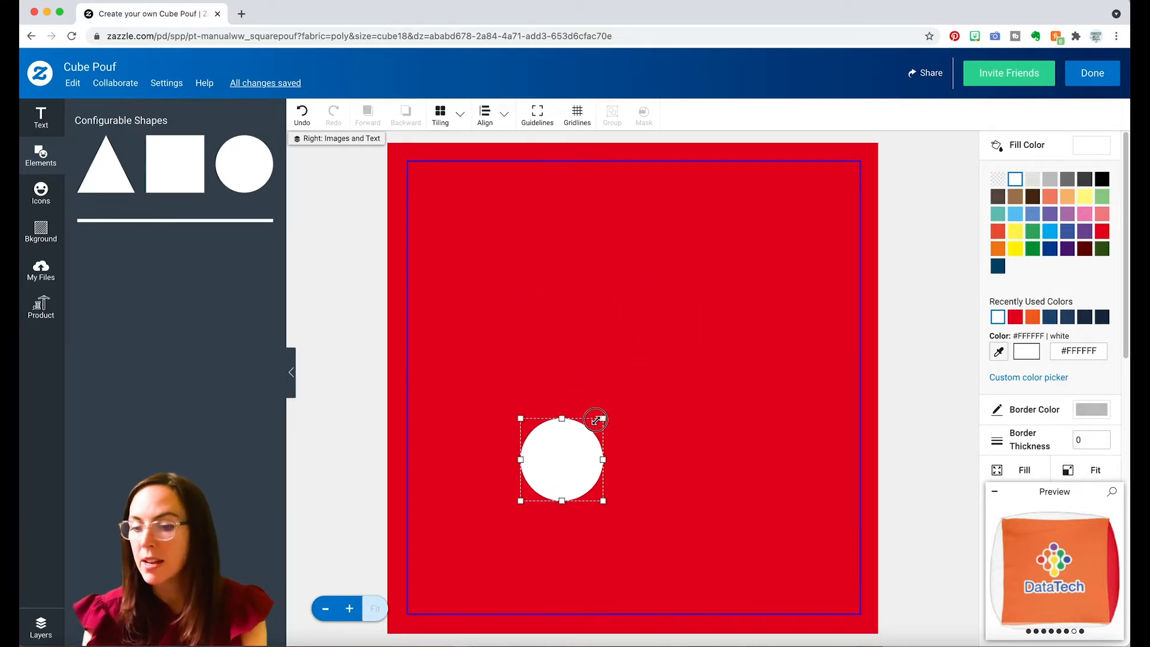
pyautogui.click(1107, 576)
pyautogui.click(1107, 576)
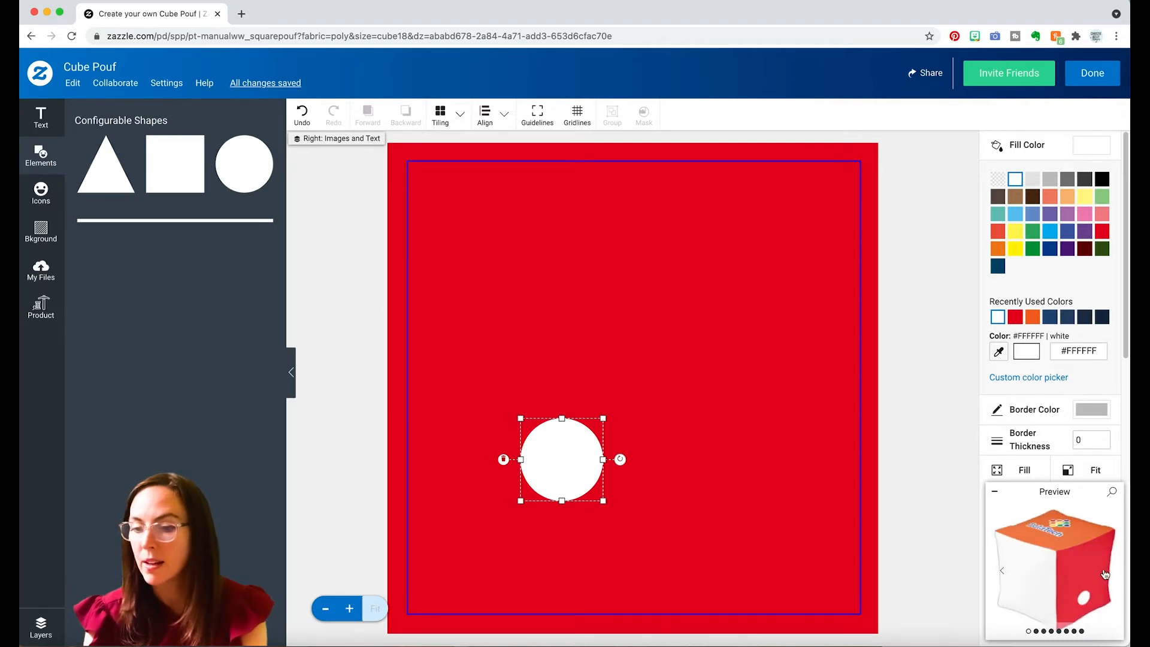
# Show the red right side straight on in the preview and duplicate the white dot to form a vertical pair.
pyautogui.click(1105, 573)
pyautogui.click(1105, 574)
pyautogui.click(1106, 574)
pyautogui.click(1106, 574)
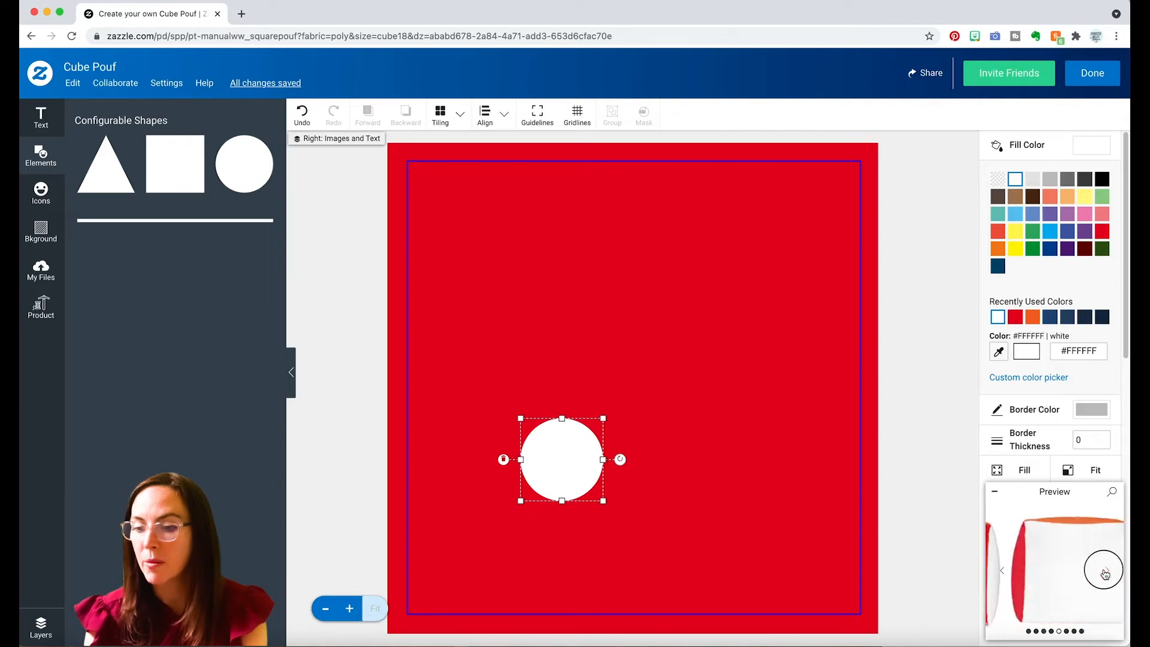
pyautogui.click(1012, 577)
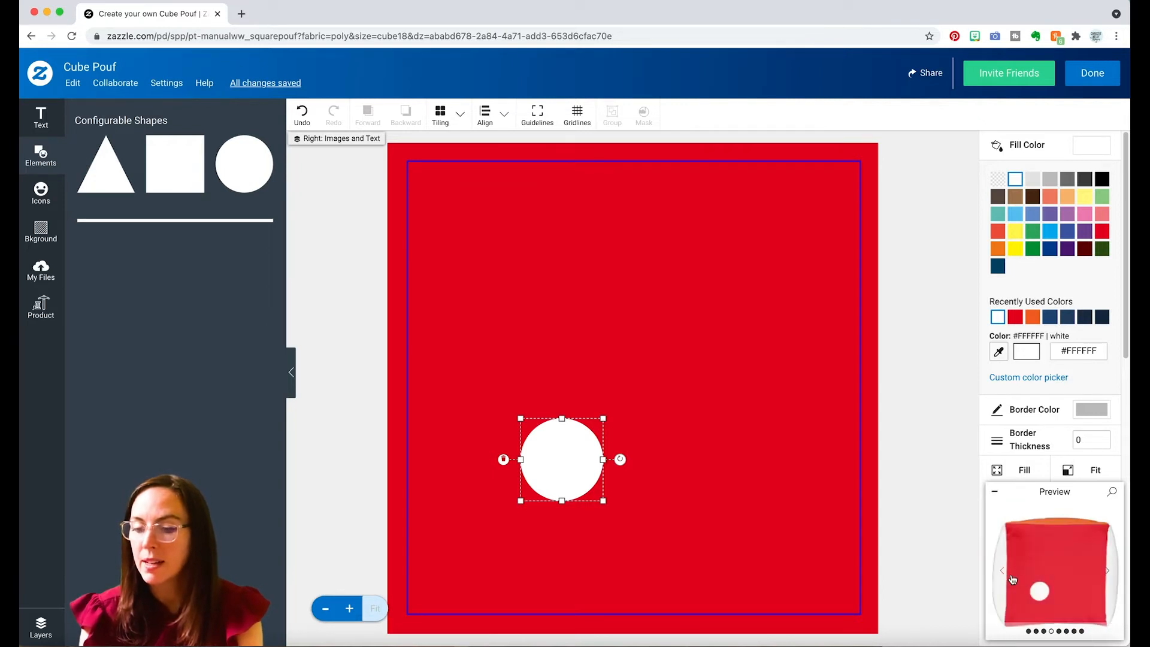
pyautogui.moveTo(560, 466); pyautogui.dragTo(554, 282)
pyautogui.press('super+v')
pyautogui.click(553, 460)
pyautogui.moveTo(553, 460); pyautogui.dragTo(551, 467)
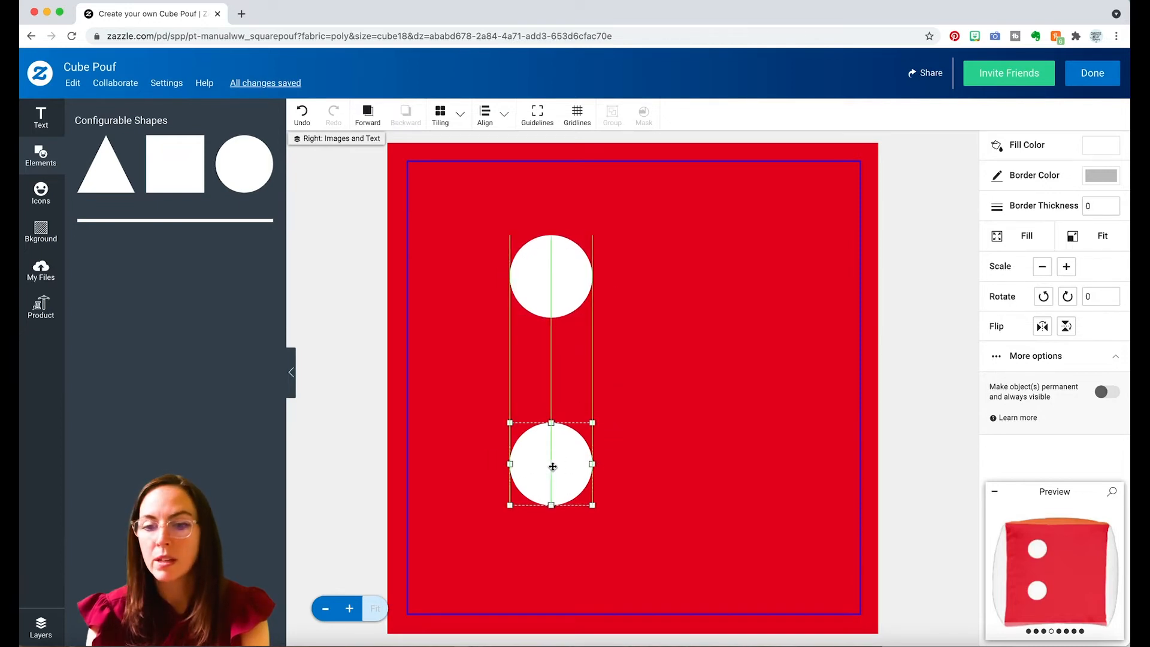
# Move the two white dots slightly down together and align their centers with each other, using Selection as the alignment reference.
pyautogui.keyDown('shift'); pyautogui.click(546, 298); pyautogui.keyUp('shift')
pyautogui.moveTo(545, 288); pyautogui.dragTo(547, 305)
pyautogui.click(546, 305)
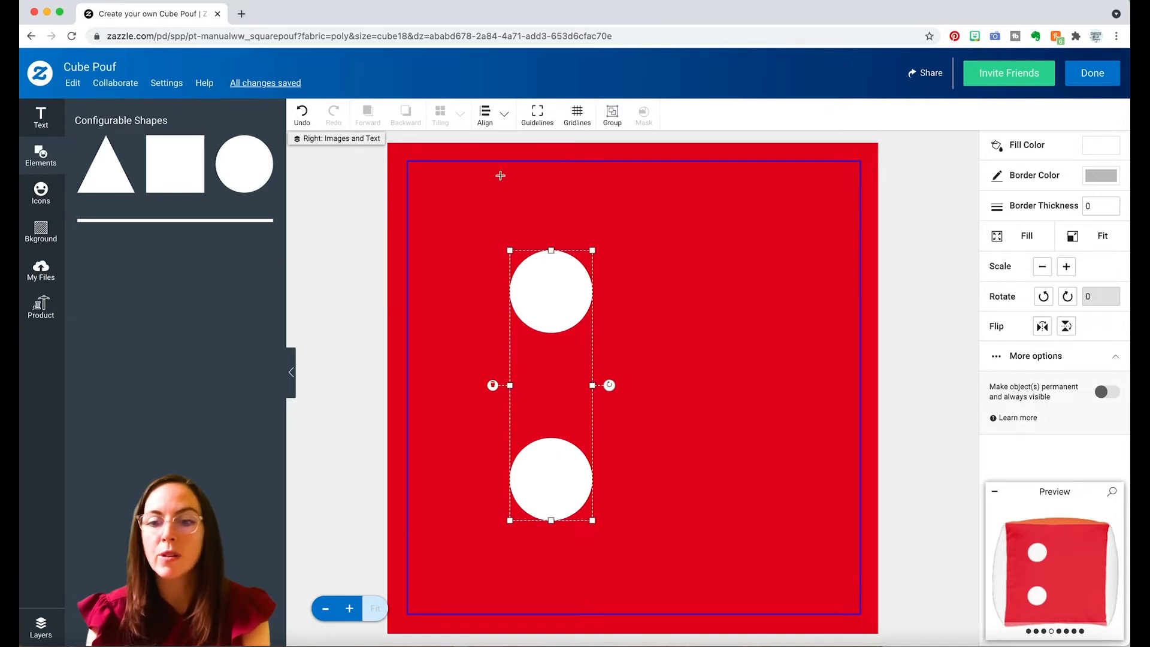
pyautogui.click(485, 114)
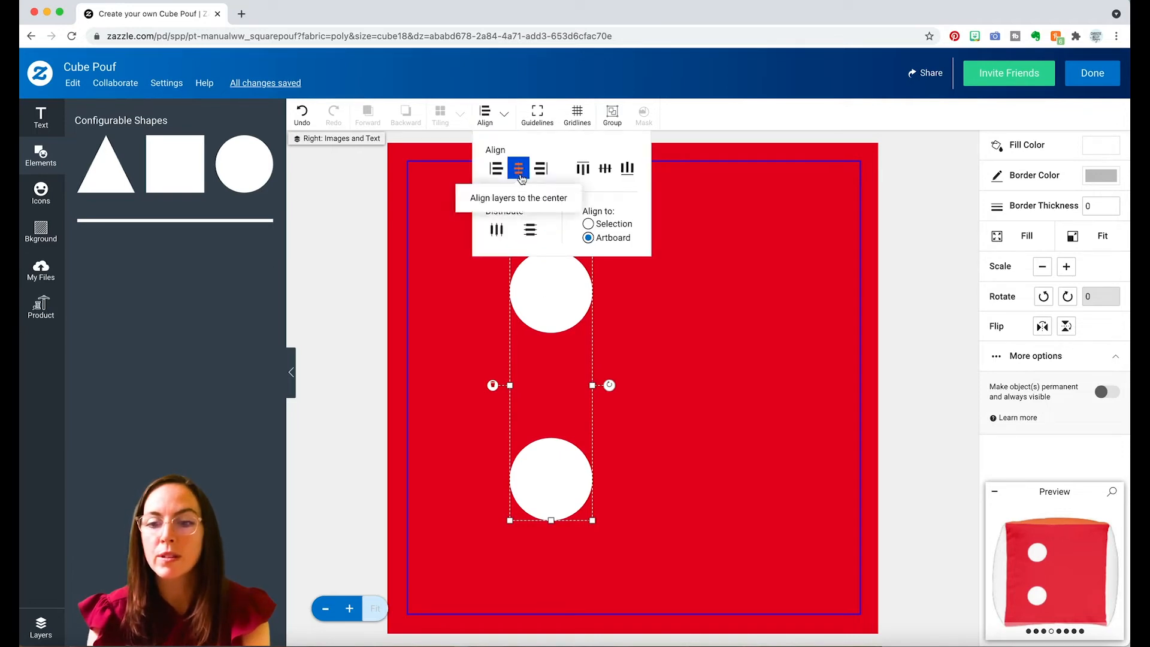
pyautogui.click(588, 223)
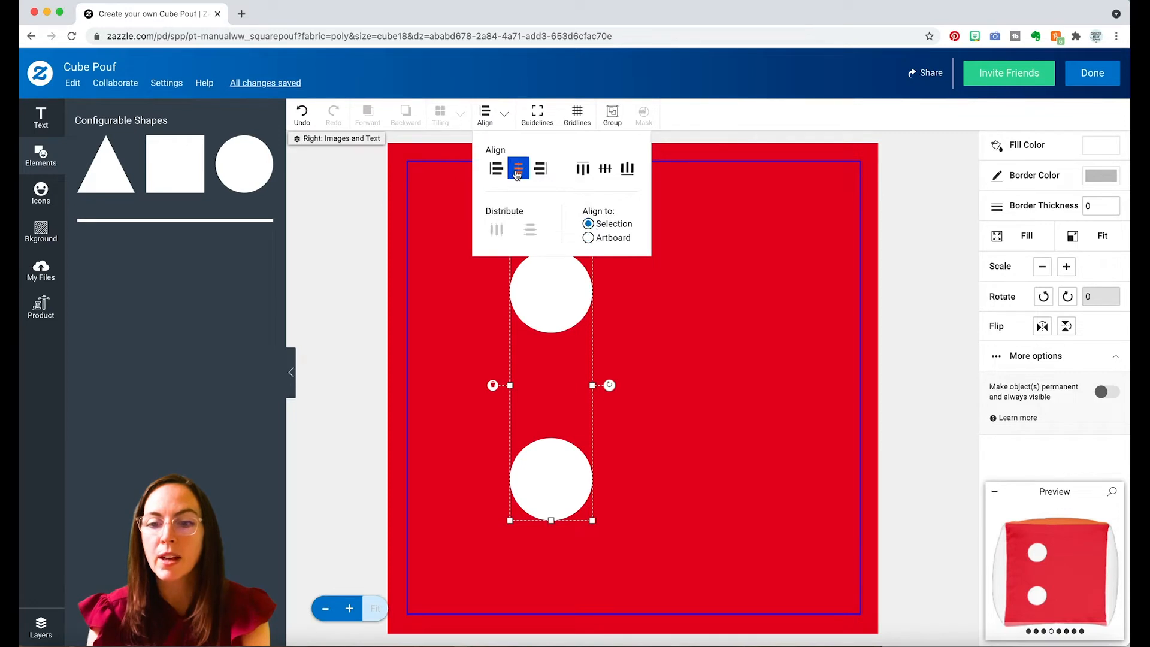
pyautogui.click(710, 184)
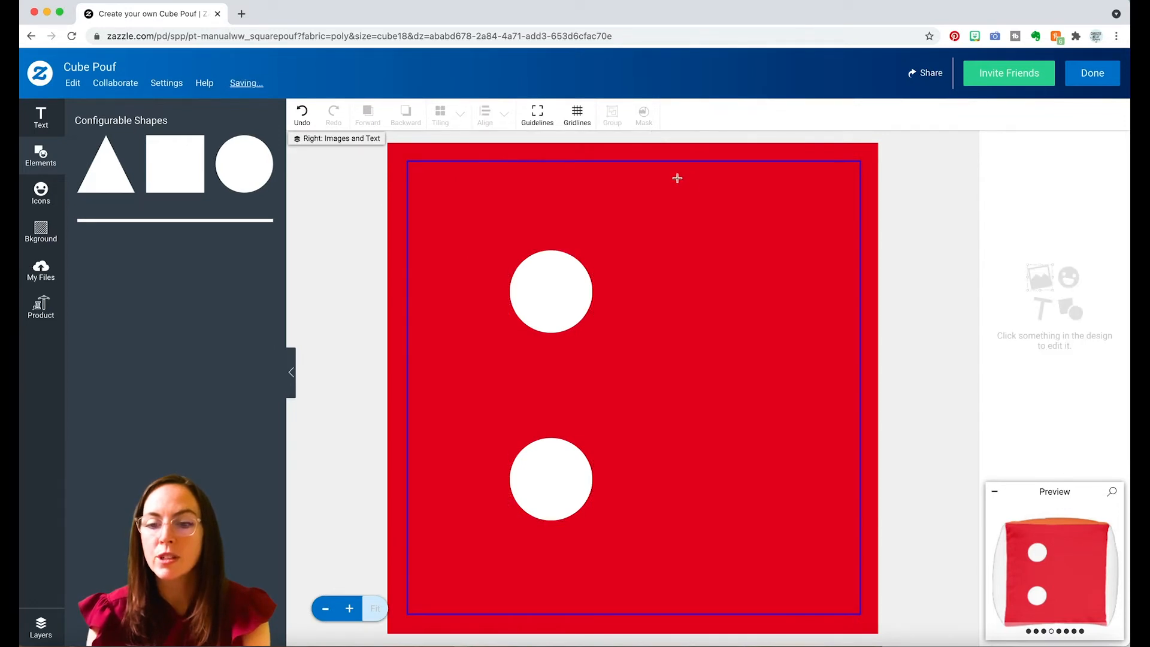
# Group the two dots and place a duplicate of the group beside it, forming a square of four dots.
pyautogui.click(551, 290)
pyautogui.keyDown('shift'); pyautogui.click(552, 467); pyautogui.keyUp('shift')
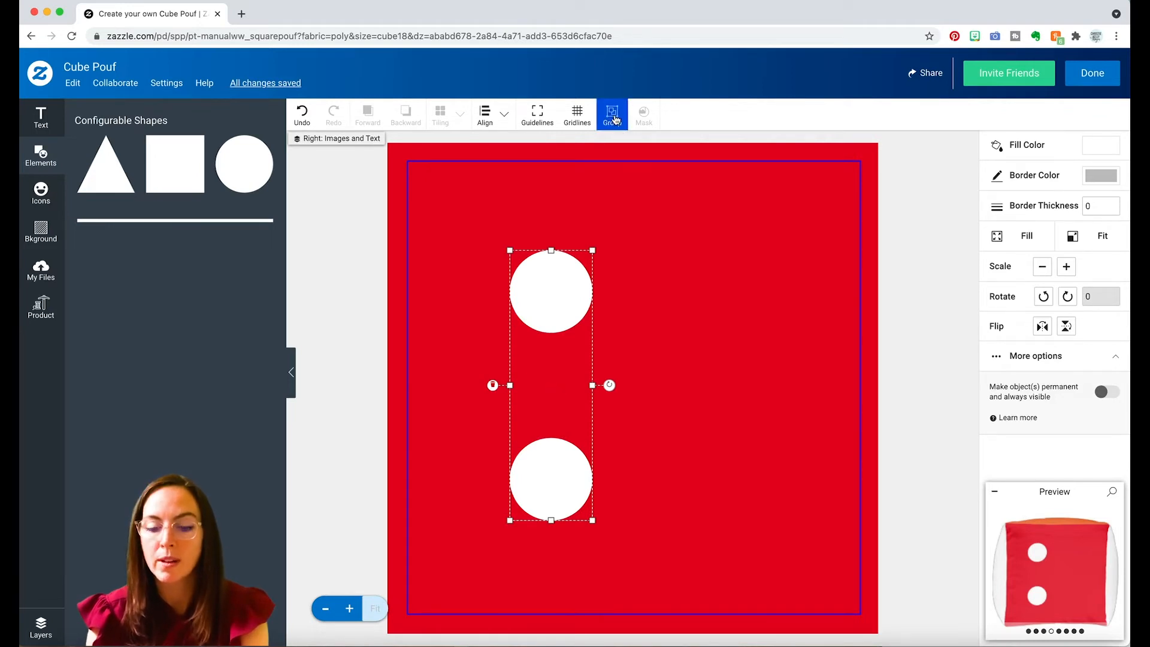
pyautogui.click(615, 119)
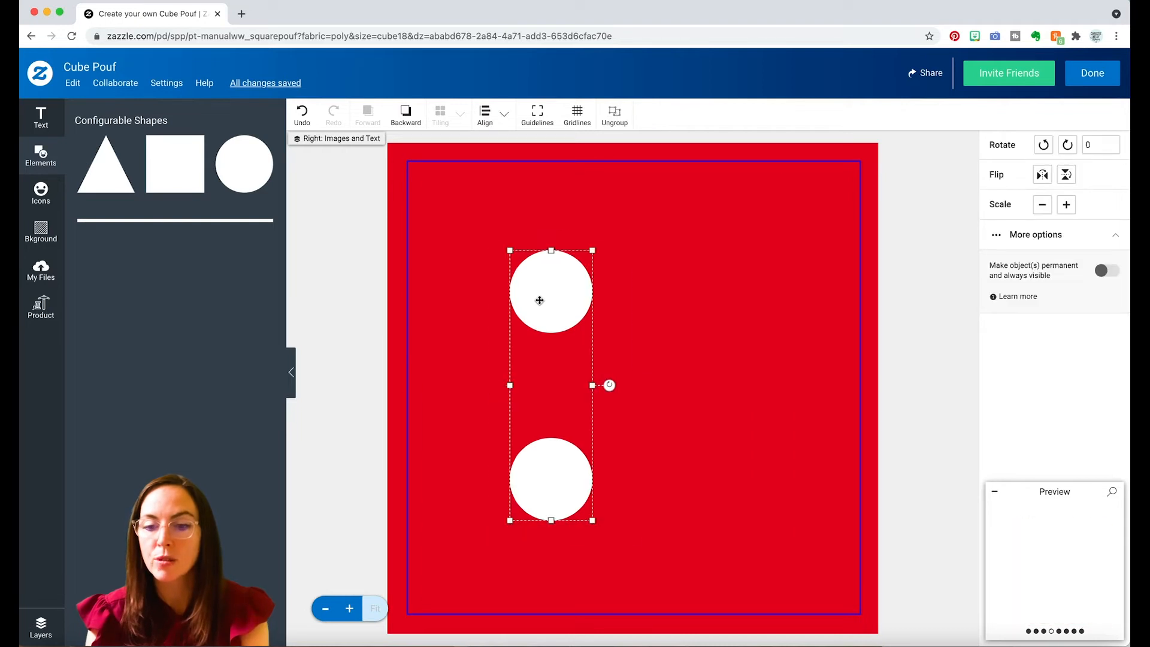
pyautogui.moveTo(540, 300); pyautogui.dragTo(738, 306)
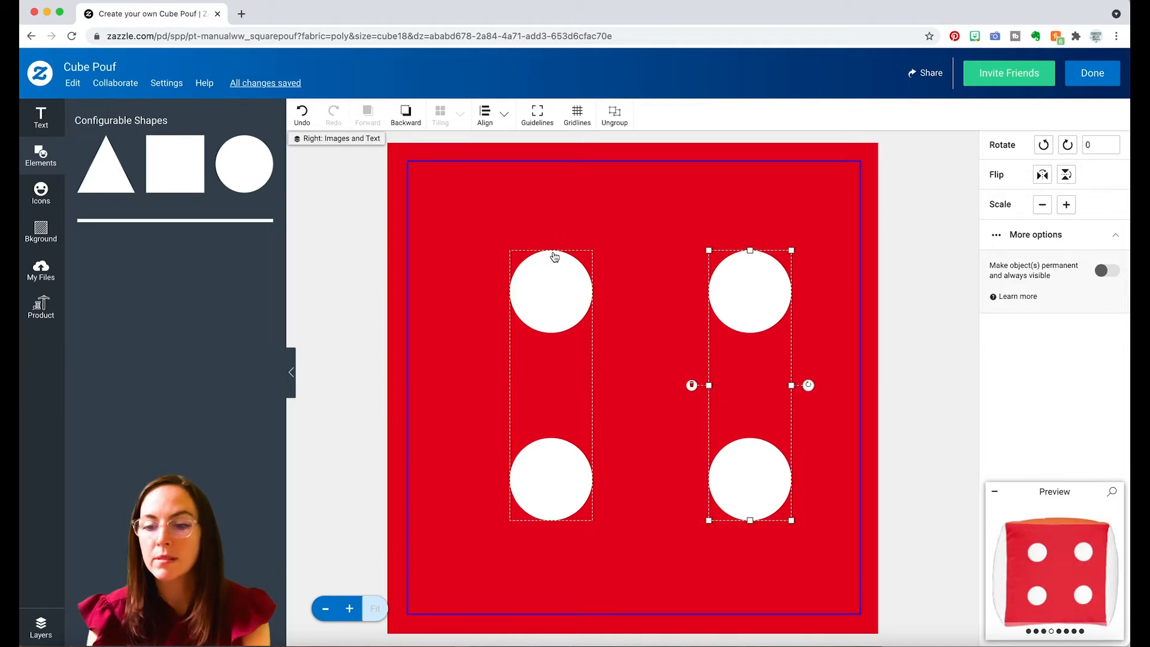
# Align both dot groups to the artboard's middle, shift them to the side's horizontal center, and check the enlarged preview.
pyautogui.keyDown('shift'); pyautogui.click(555, 257); pyautogui.keyUp('shift')
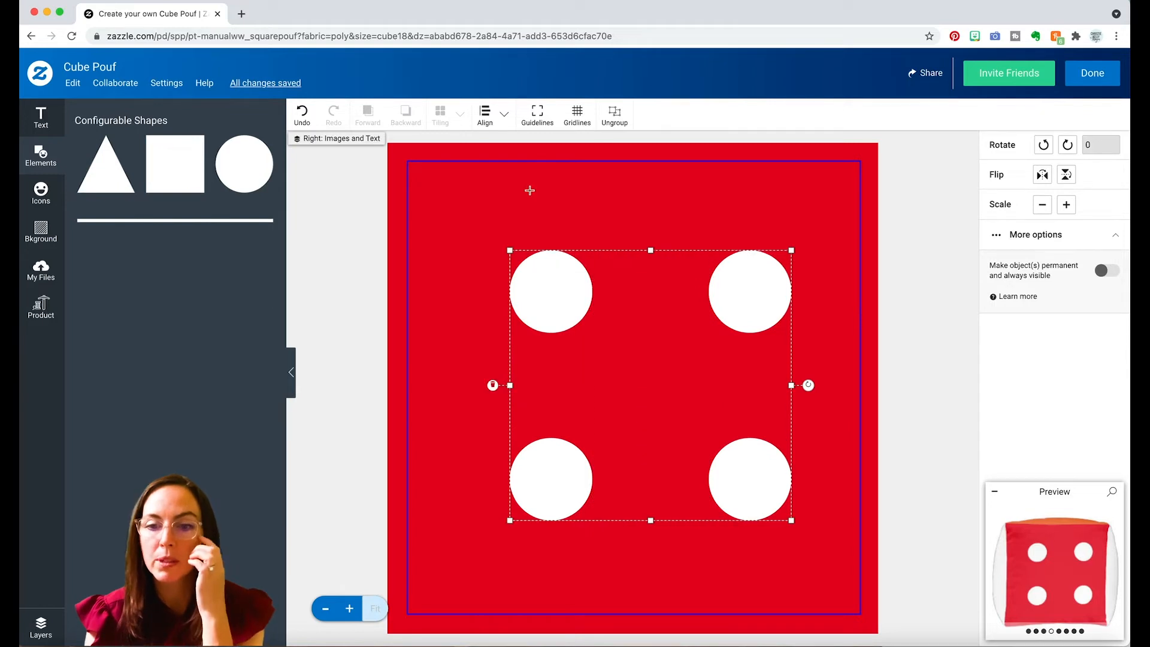
pyautogui.click(505, 116)
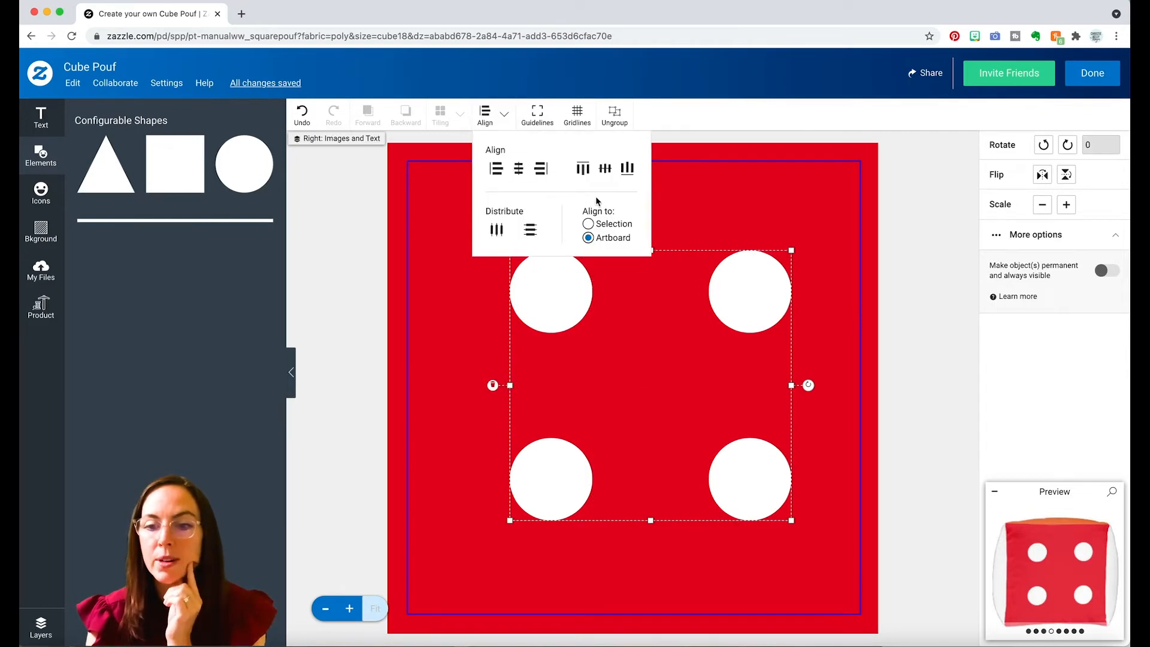
pyautogui.click(605, 168)
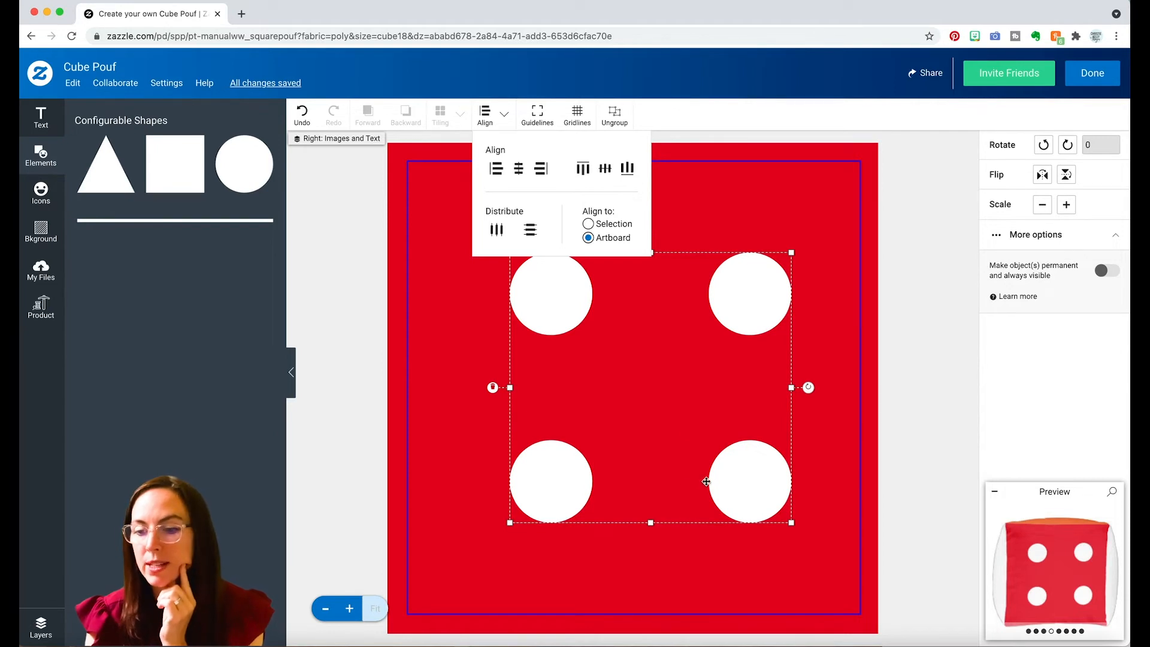
pyautogui.moveTo(744, 293); pyautogui.dragTo(727, 299)
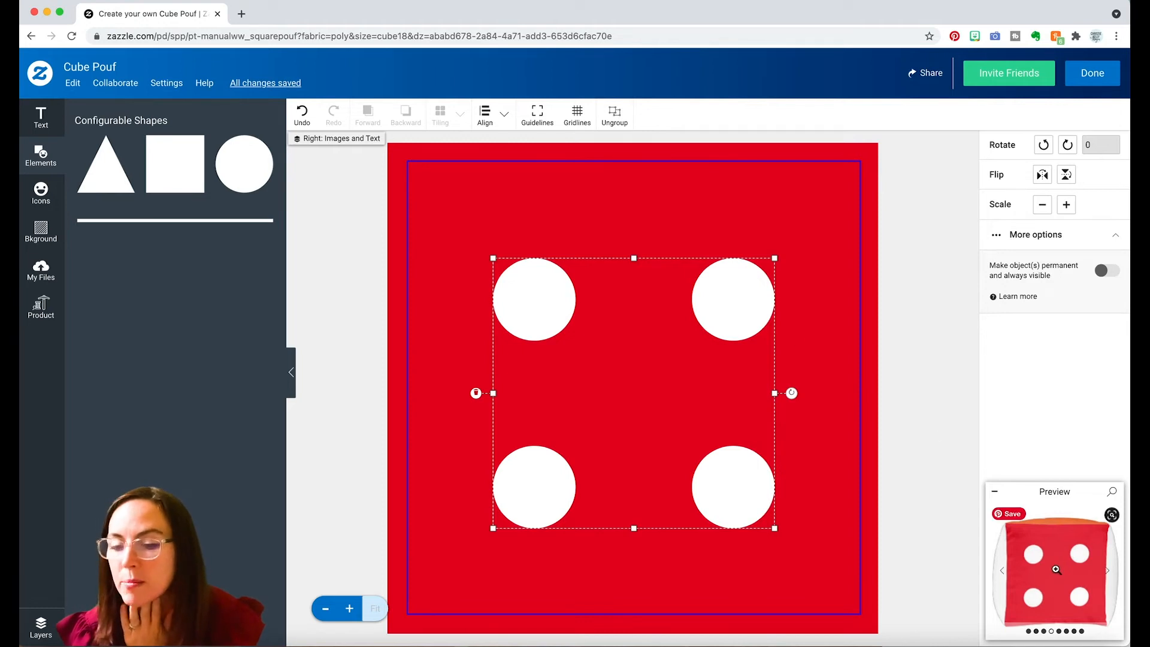
pyautogui.click(1056, 570)
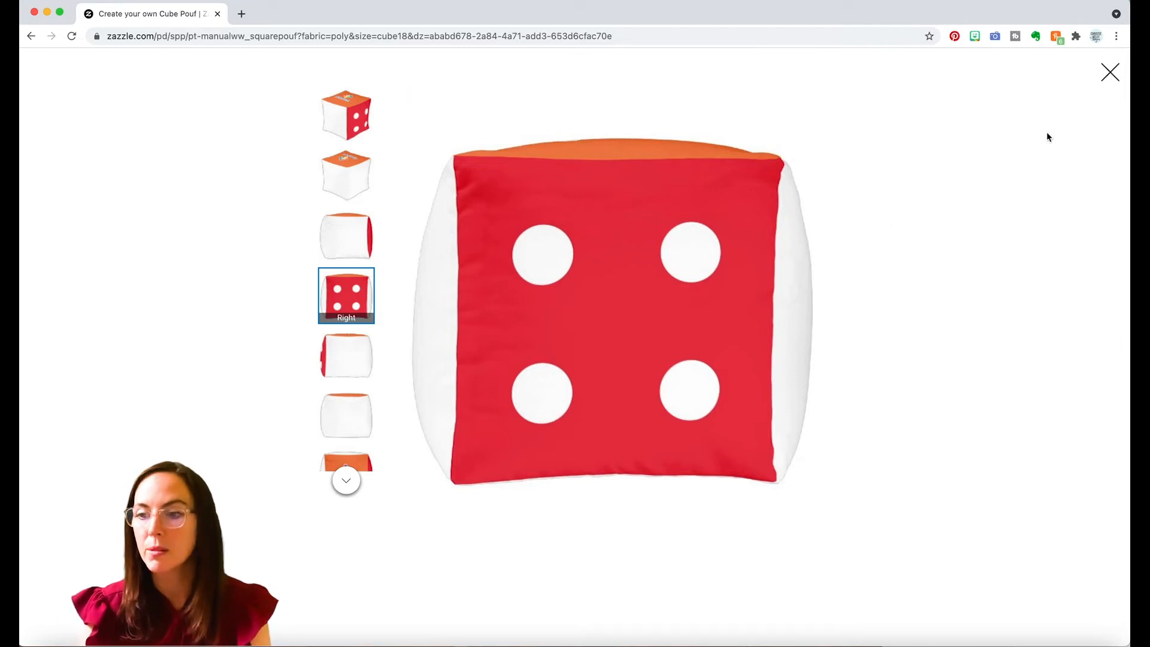
pyautogui.click(1109, 73)
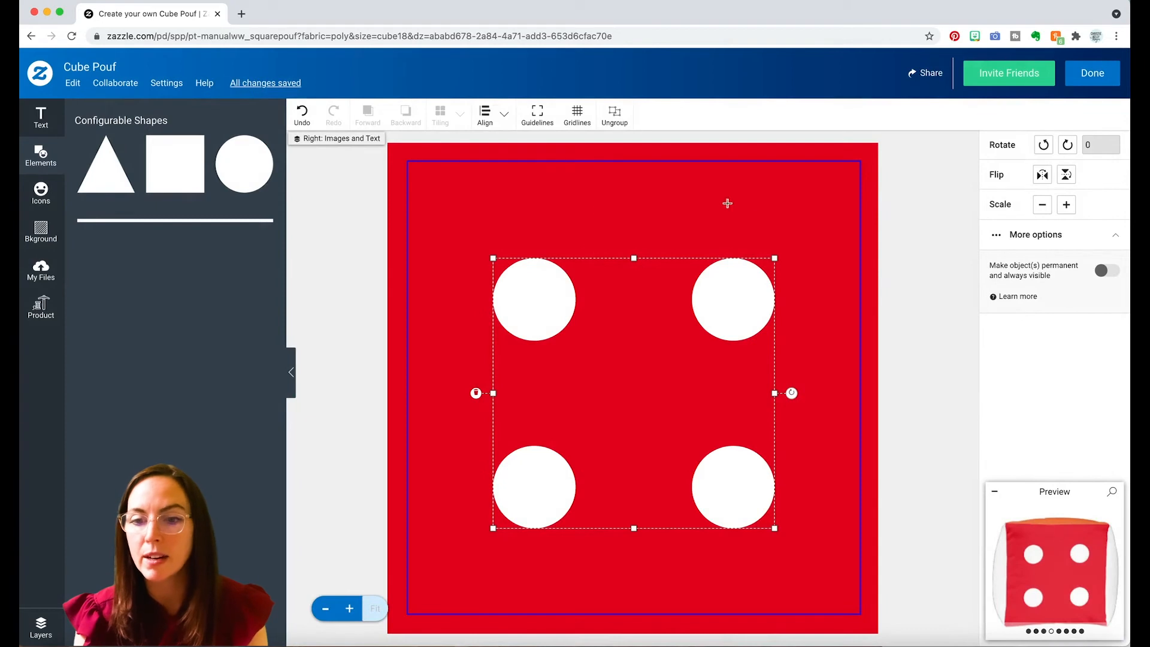
# Try aligning both dot groups to the artboard's top edge, and reposition them slightly above the middle of the red side.
pyautogui.click(485, 113)
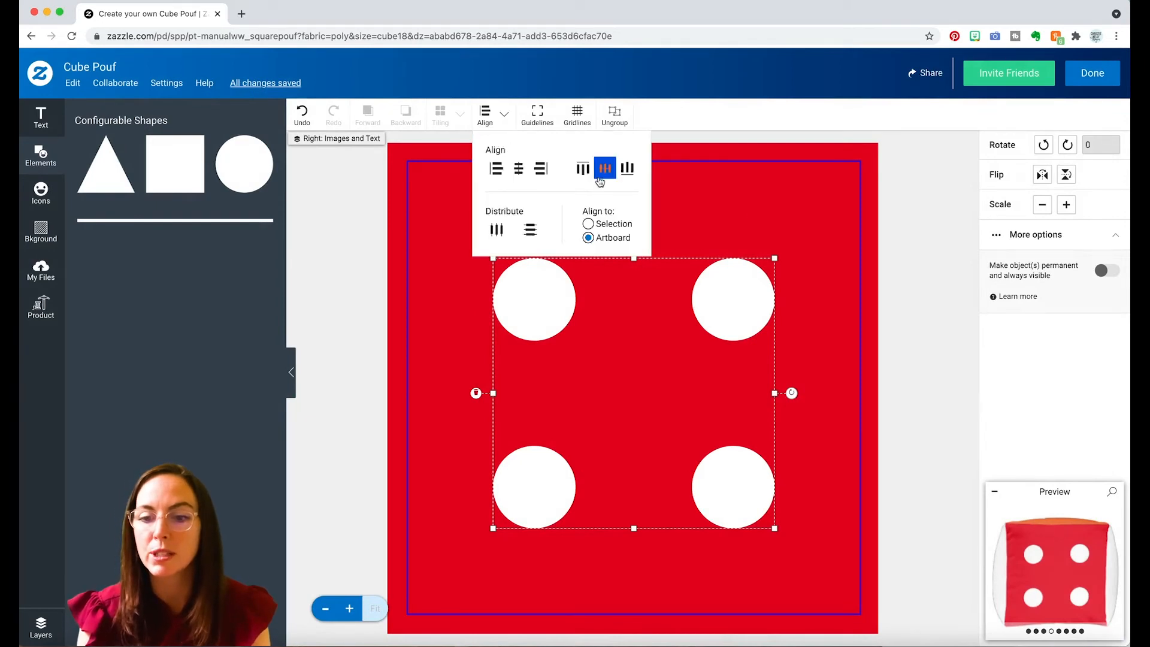
pyautogui.click(583, 169)
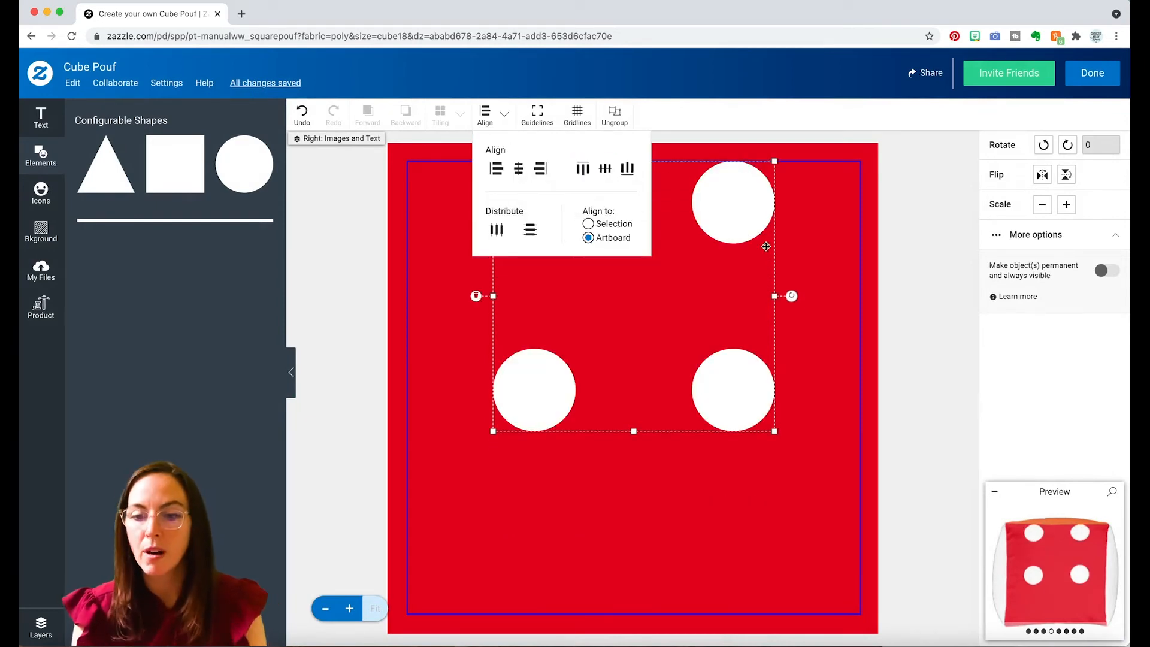
pyautogui.moveTo(737, 192); pyautogui.dragTo(724, 269)
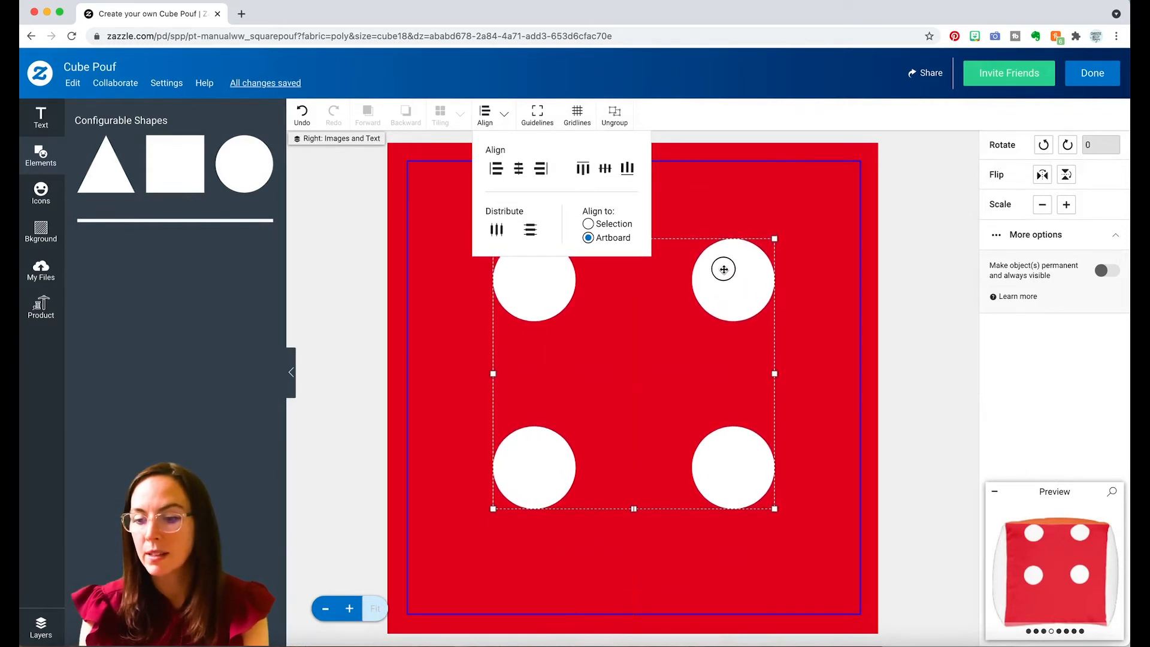
pyautogui.click(724, 271)
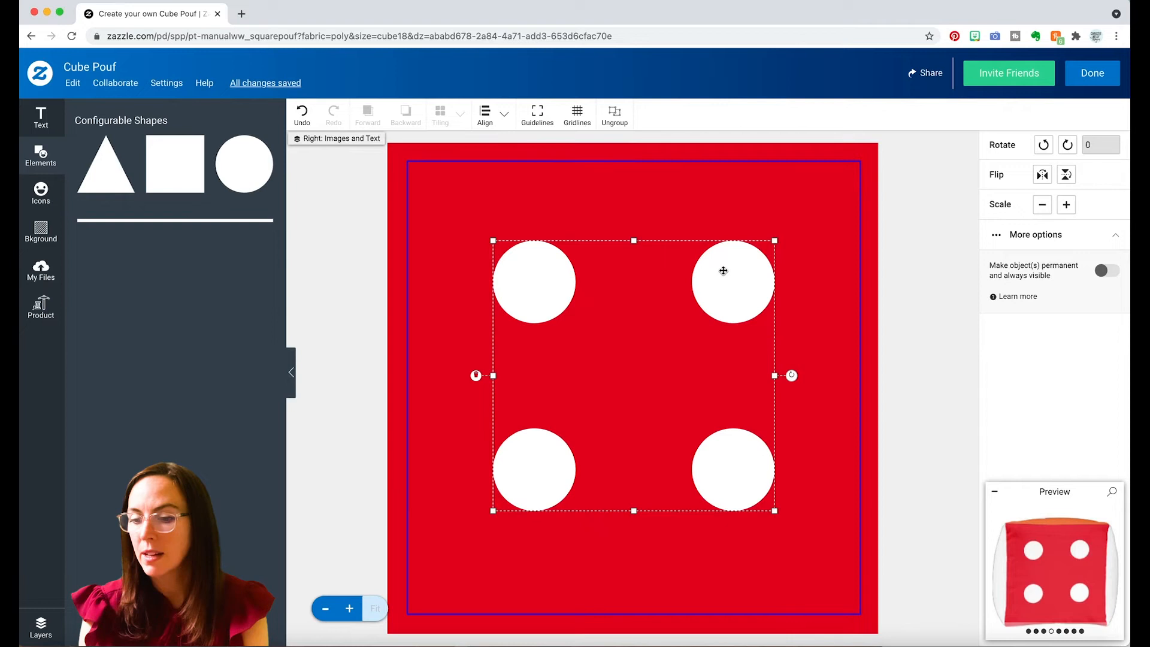
pyautogui.moveTo(723, 270); pyautogui.dragTo(723, 276)
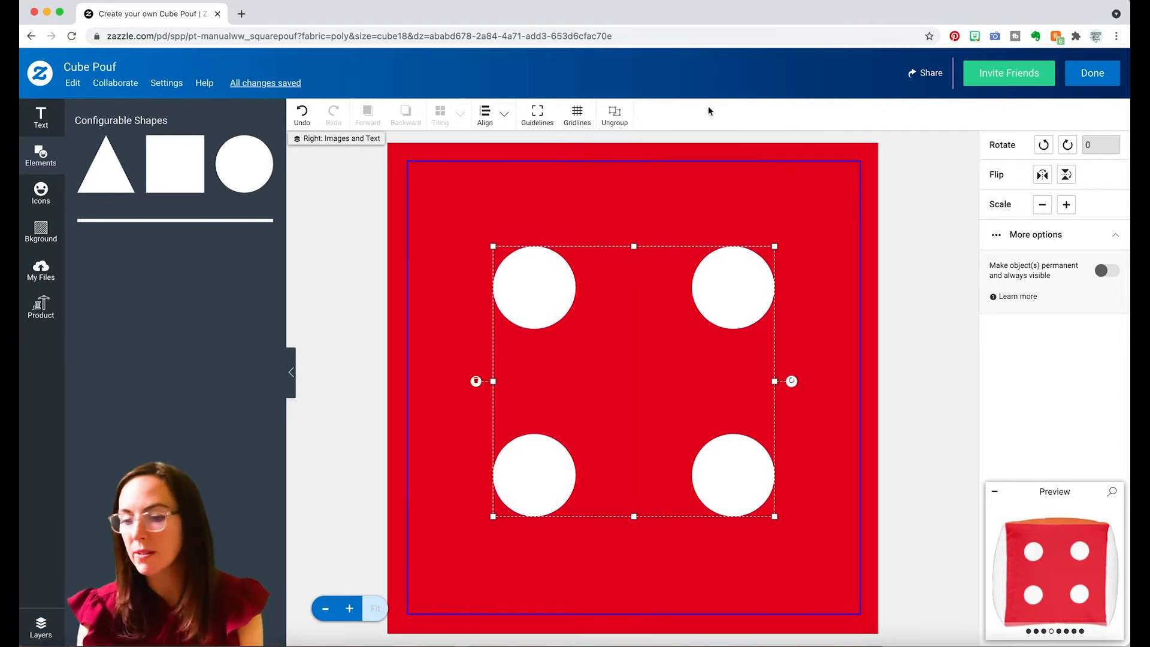
pyautogui.moveTo(1067, 563)
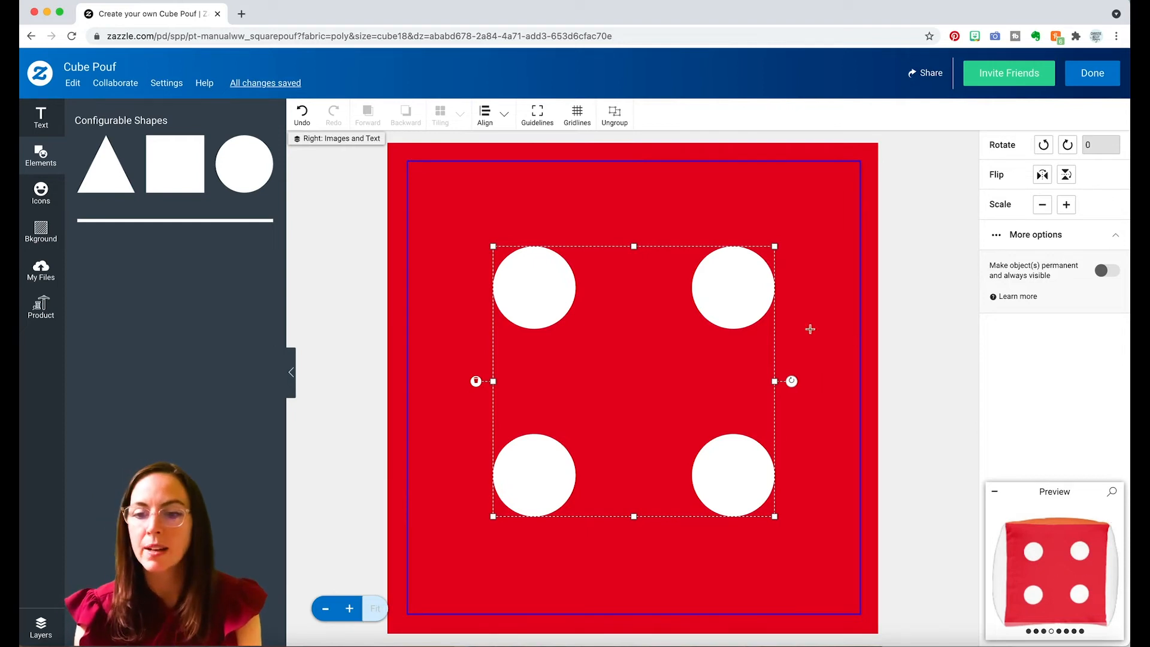
# Ungroup the second column of dots and place a copy of one dot in the center of the four.
pyautogui.click(823, 186)
pyautogui.click(739, 290)
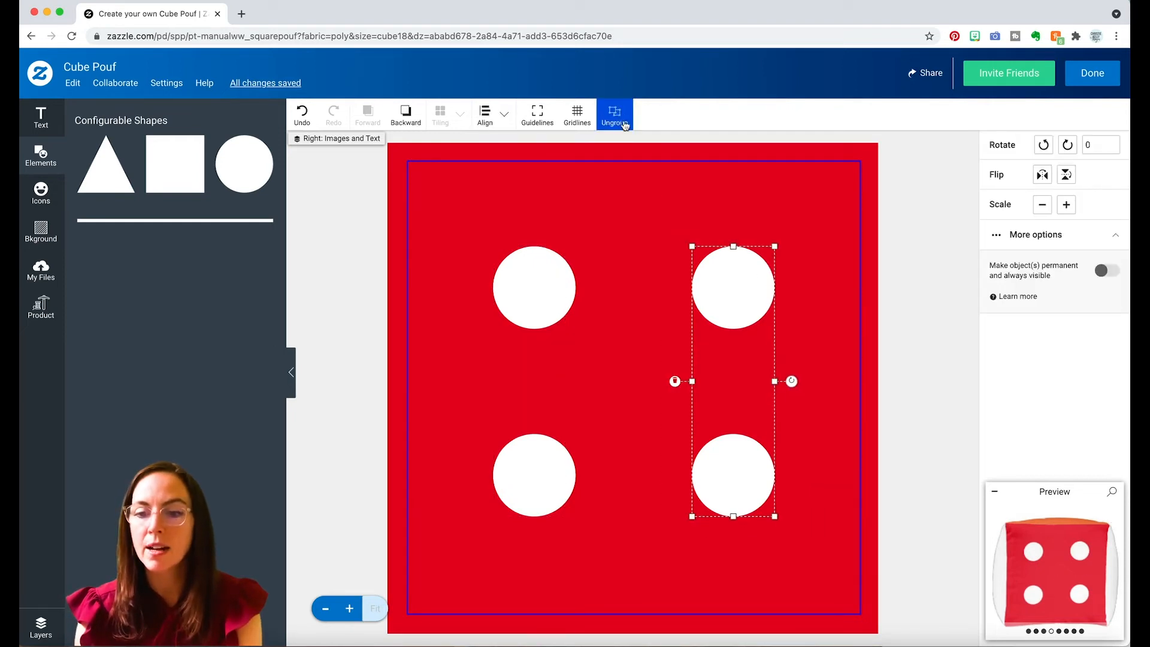
pyautogui.click(620, 117)
pyautogui.click(735, 276)
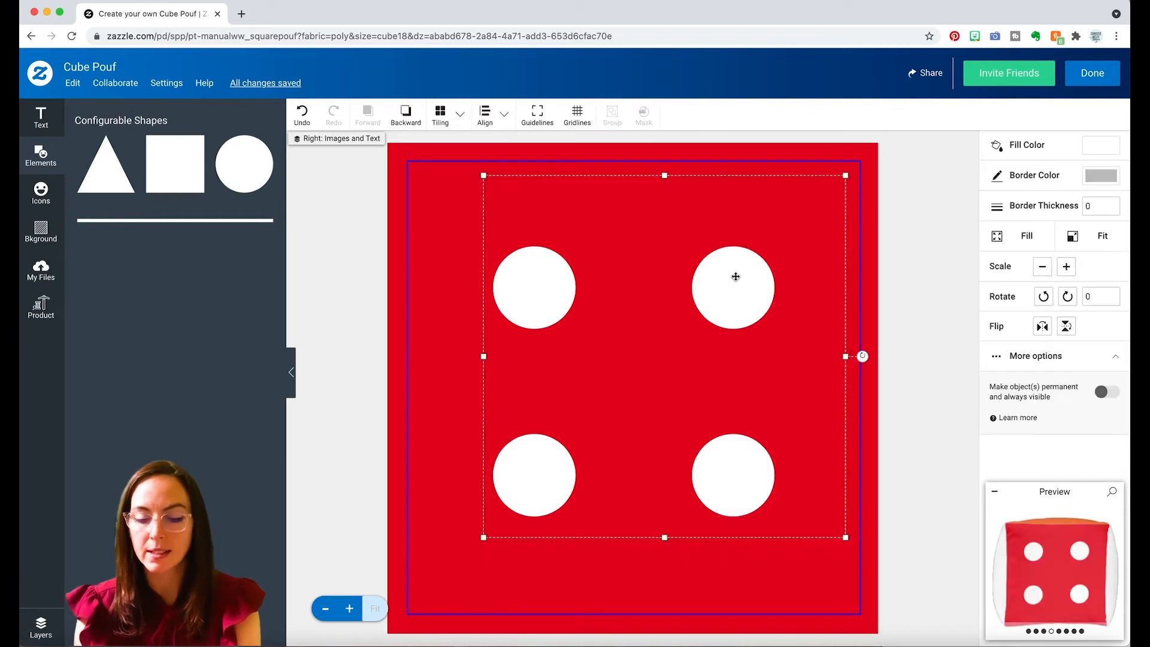
pyautogui.click(730, 281)
pyautogui.moveTo(728, 281); pyautogui.dragTo(632, 376)
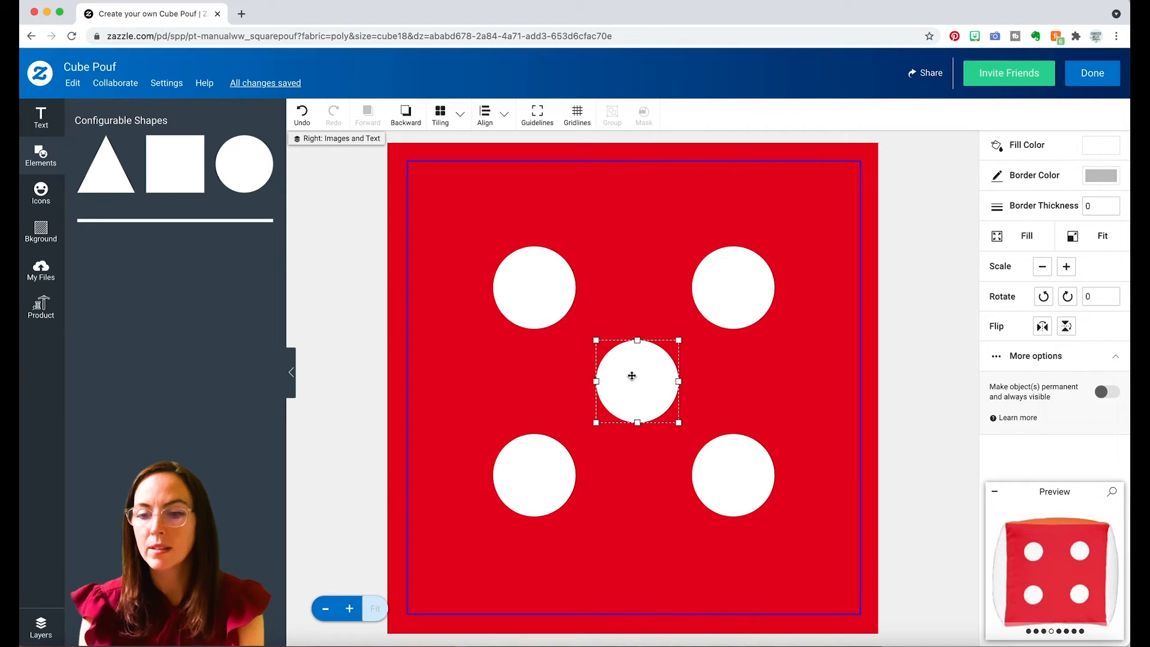
pyautogui.click(886, 308)
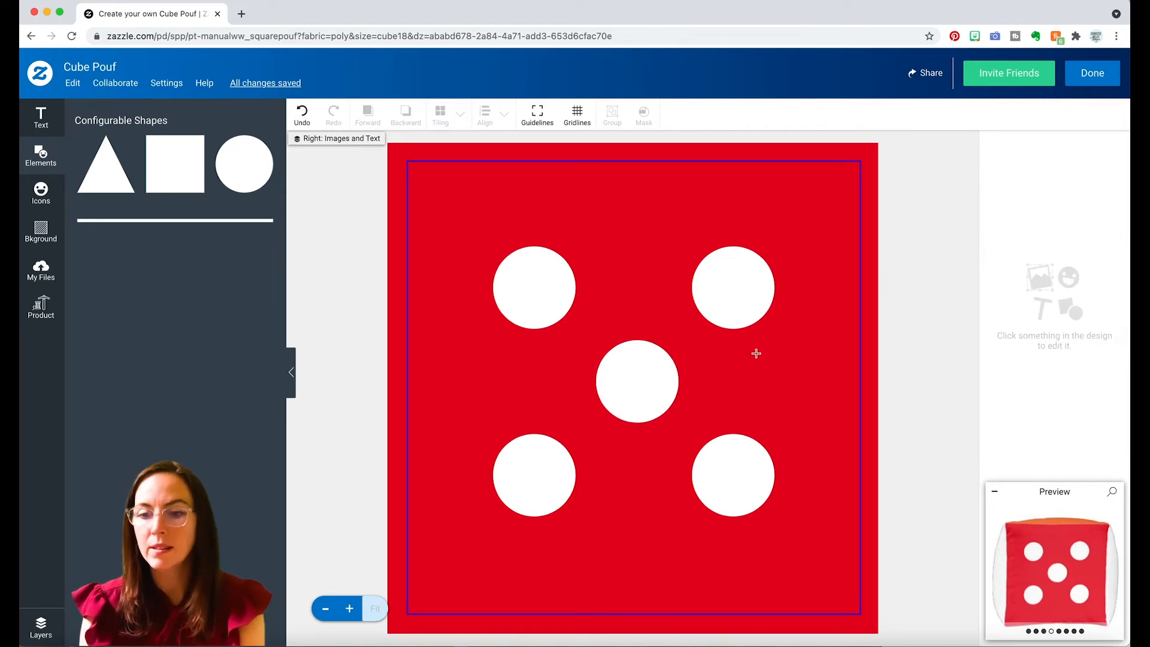
# Regroup the two separate dots of the second column.
pyautogui.click(726, 308)
pyautogui.keyDown('shift'); pyautogui.click(729, 493); pyautogui.keyUp('shift')
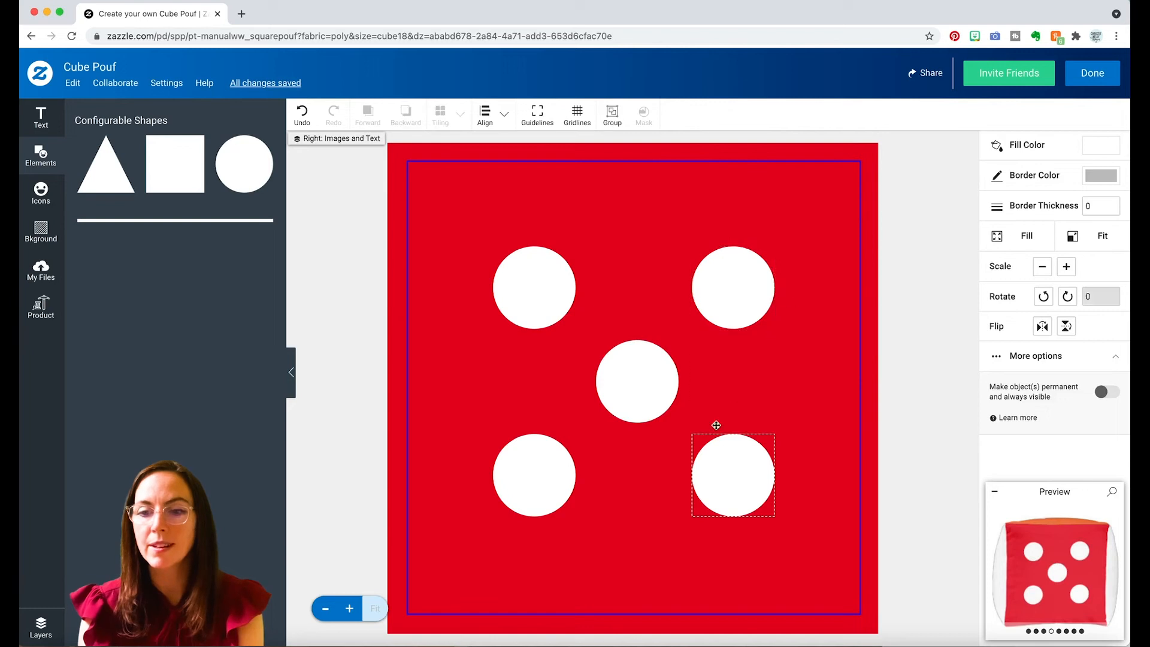
pyautogui.click(613, 116)
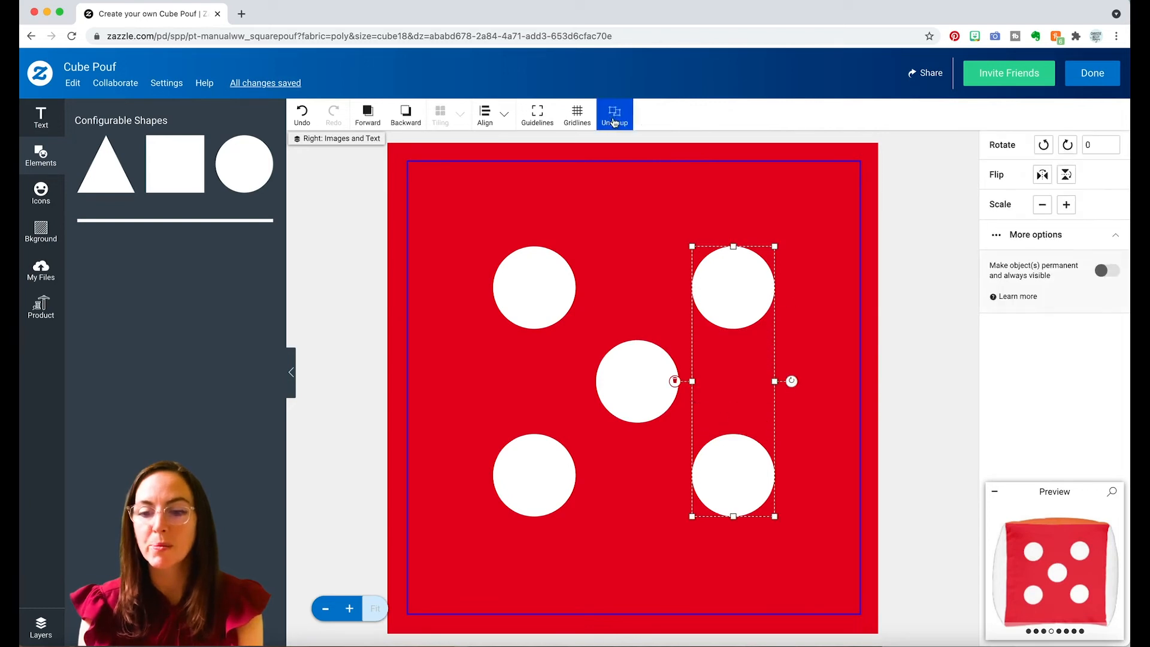
# Undo a trial artboard distribution of all five dots, space them evenly horizontally relative to Selection, and check the enlarged preview.
pyautogui.keyDown('shift'); pyautogui.click(635, 376); pyautogui.keyUp('shift')
pyautogui.keyDown('shift'); pyautogui.click(544, 302); pyautogui.keyUp('shift')
pyautogui.click(504, 115)
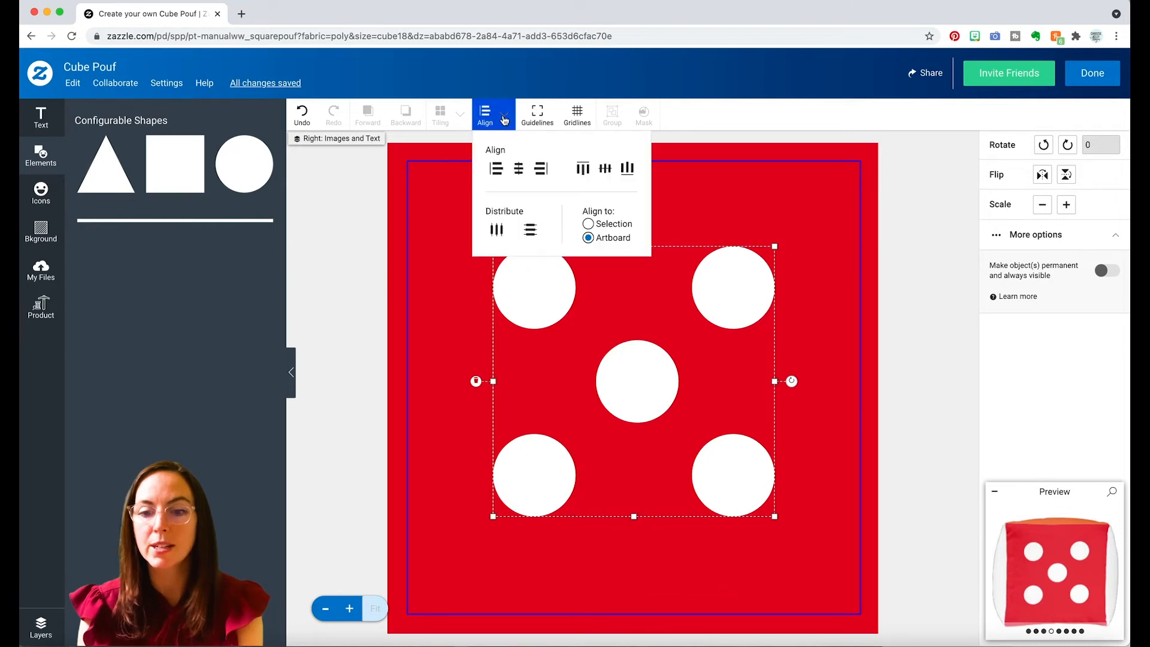
pyautogui.click(495, 233)
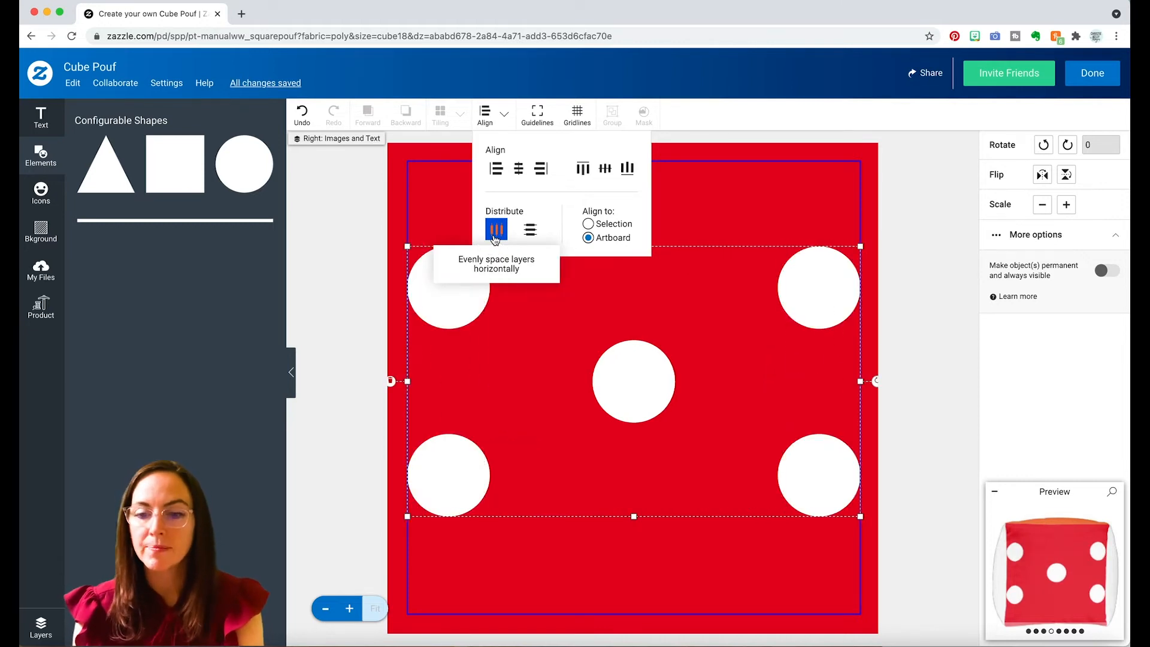
pyautogui.press('super+z')
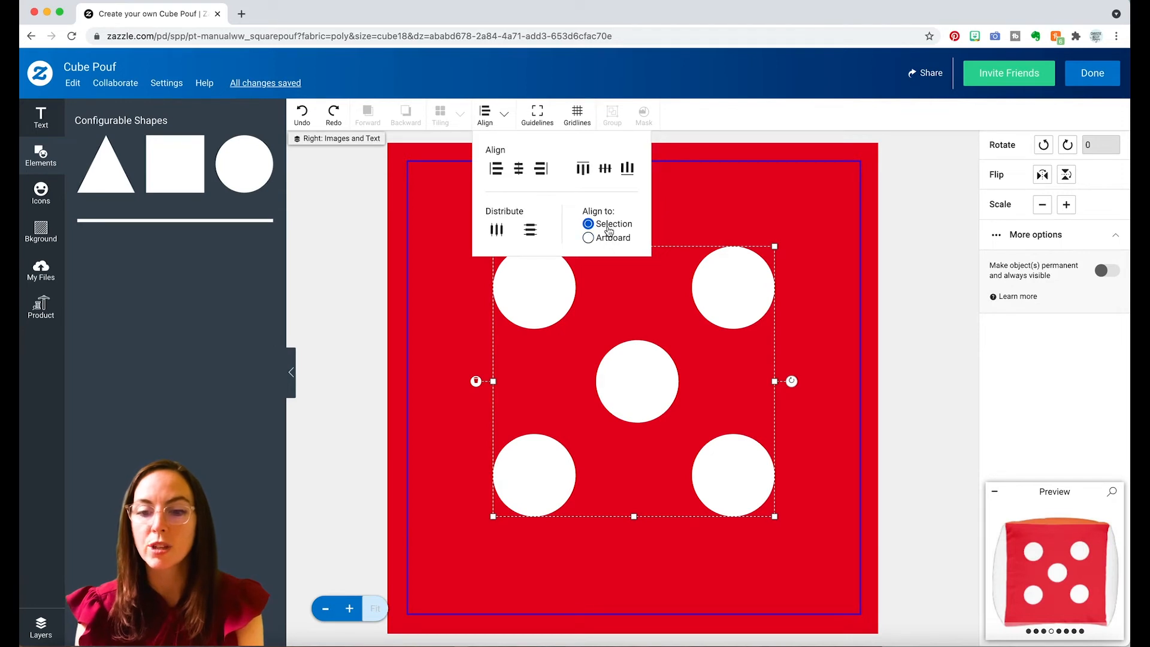
pyautogui.click(493, 233)
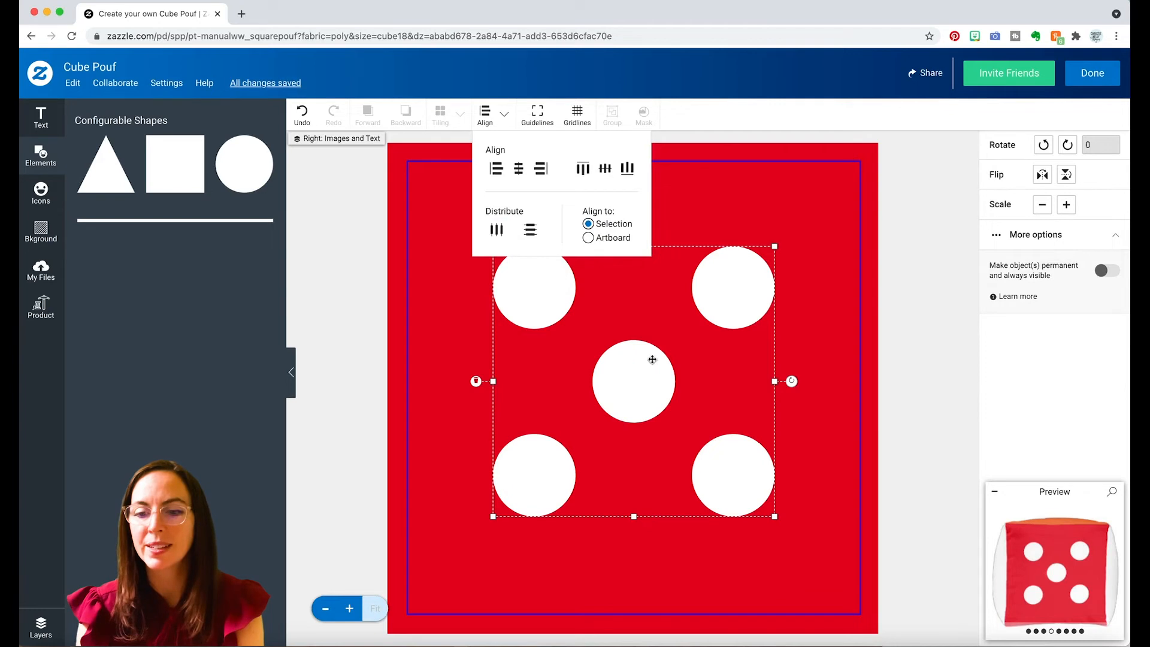
pyautogui.click(837, 314)
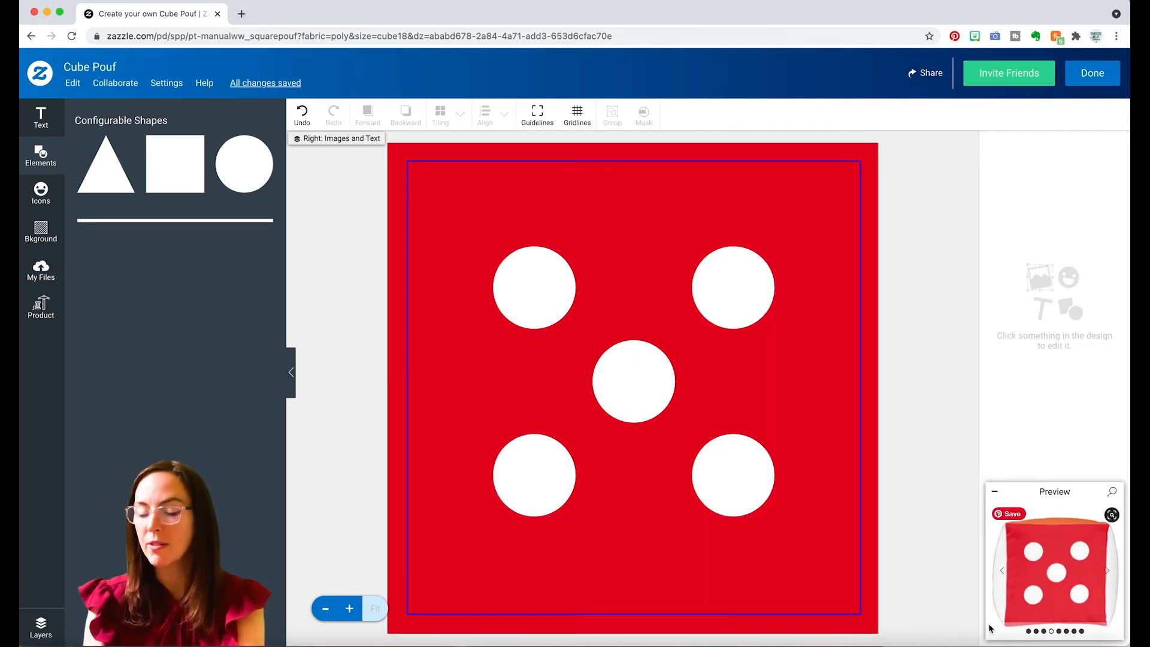
pyautogui.click(1041, 592)
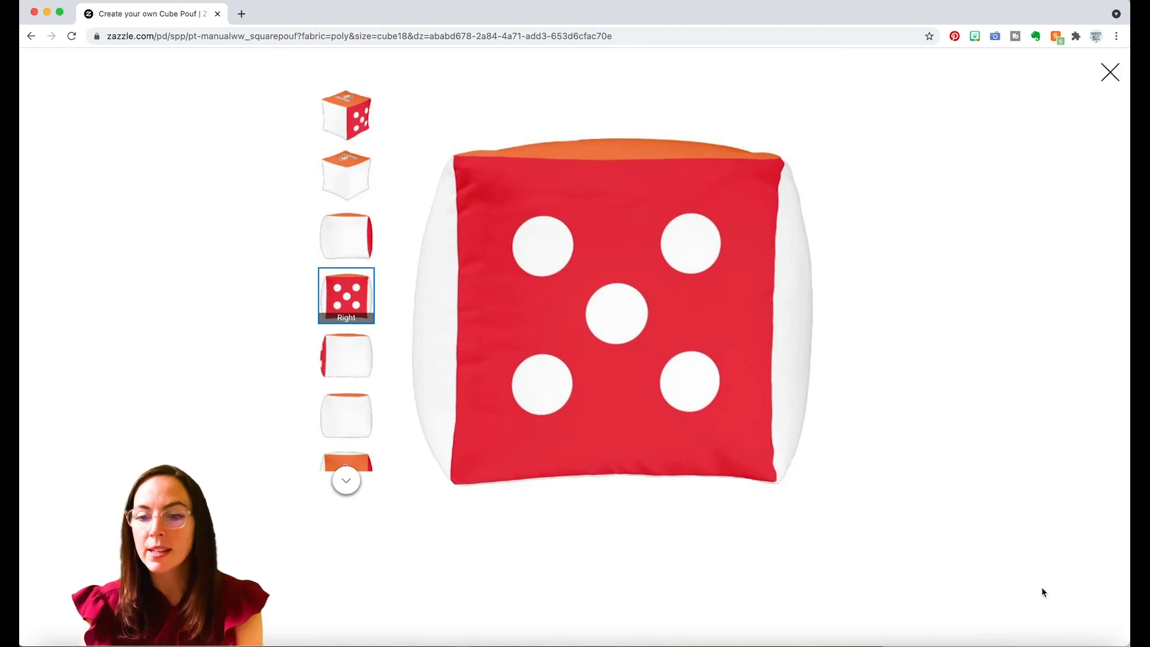
pyautogui.click(1109, 85)
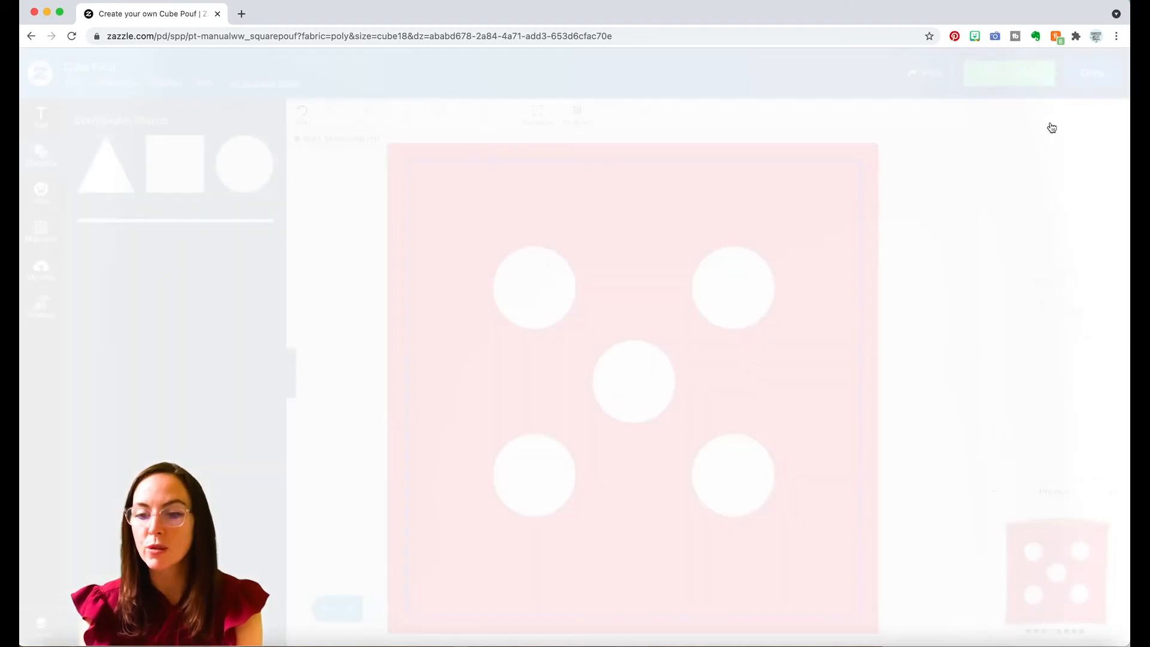
# Ungroup both dot columns on the red side and combine all five dots into one group.
pyautogui.click(733, 299)
pyautogui.keyDown('shift'); pyautogui.click(635, 377); pyautogui.keyUp('shift')
pyautogui.keyDown('shift'); pyautogui.click(542, 299); pyautogui.keyUp('shift')
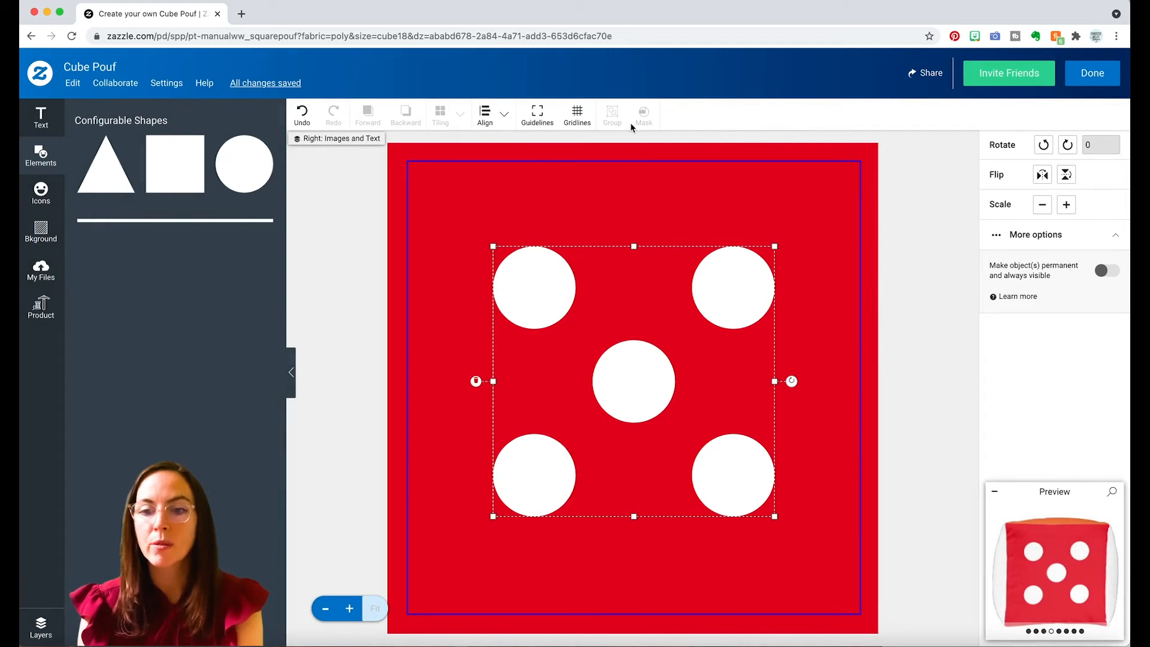
pyautogui.click(637, 167)
pyautogui.click(726, 260)
pyautogui.click(621, 124)
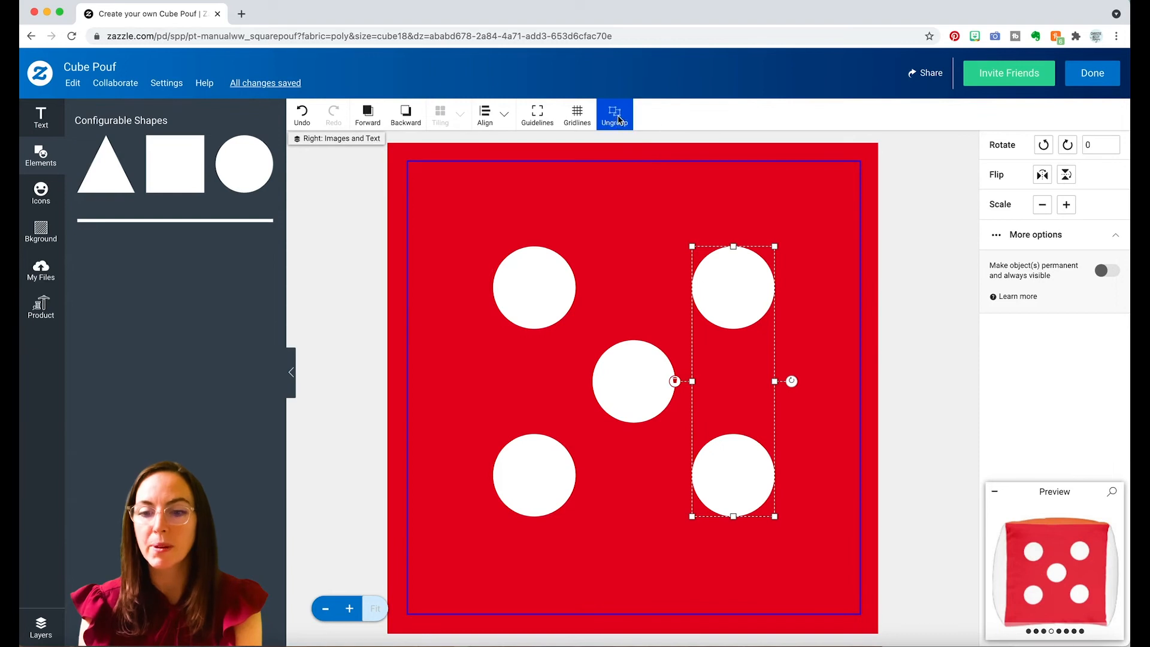
pyautogui.click(548, 288)
pyautogui.click(607, 106)
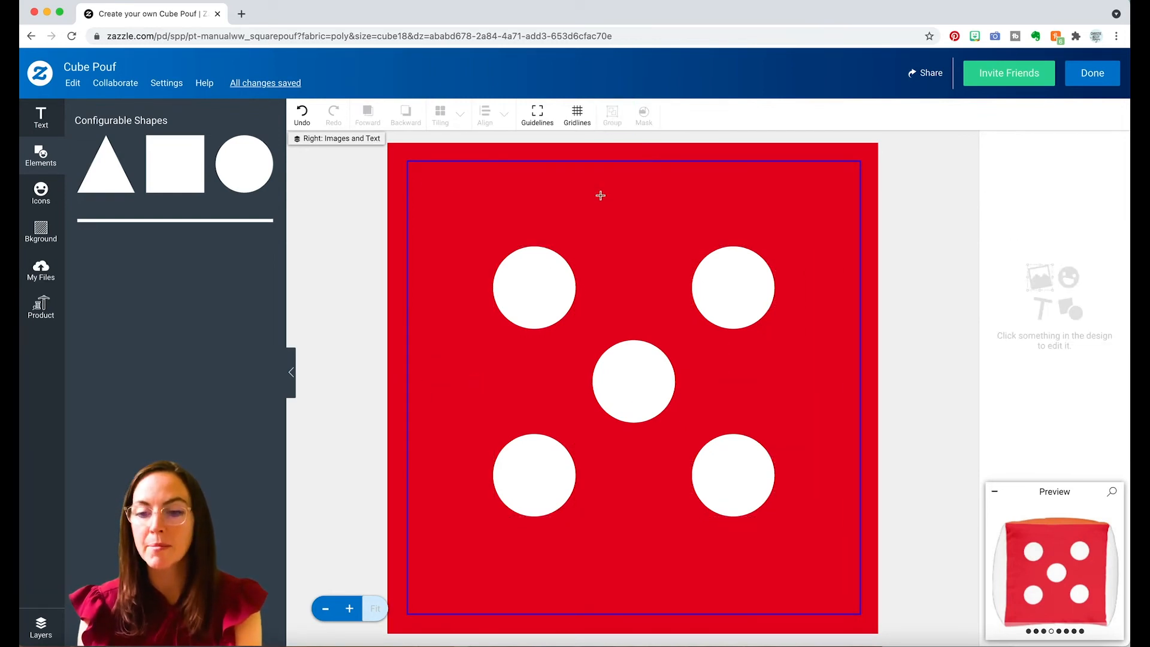
pyautogui.press('super+a')
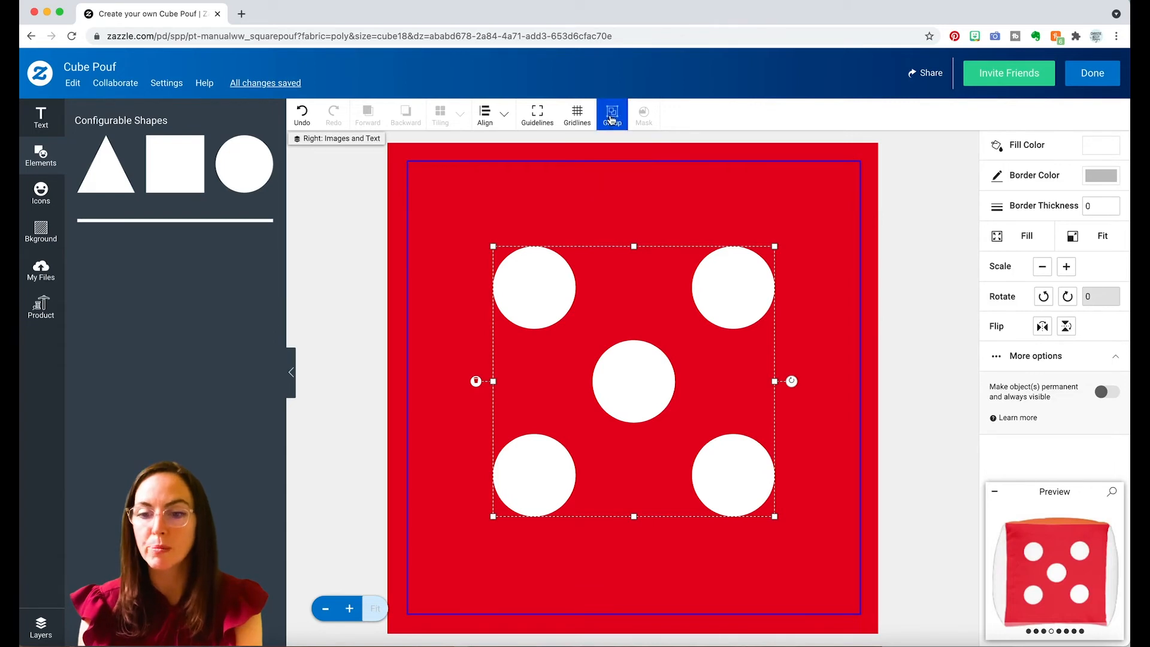
pyautogui.click(611, 118)
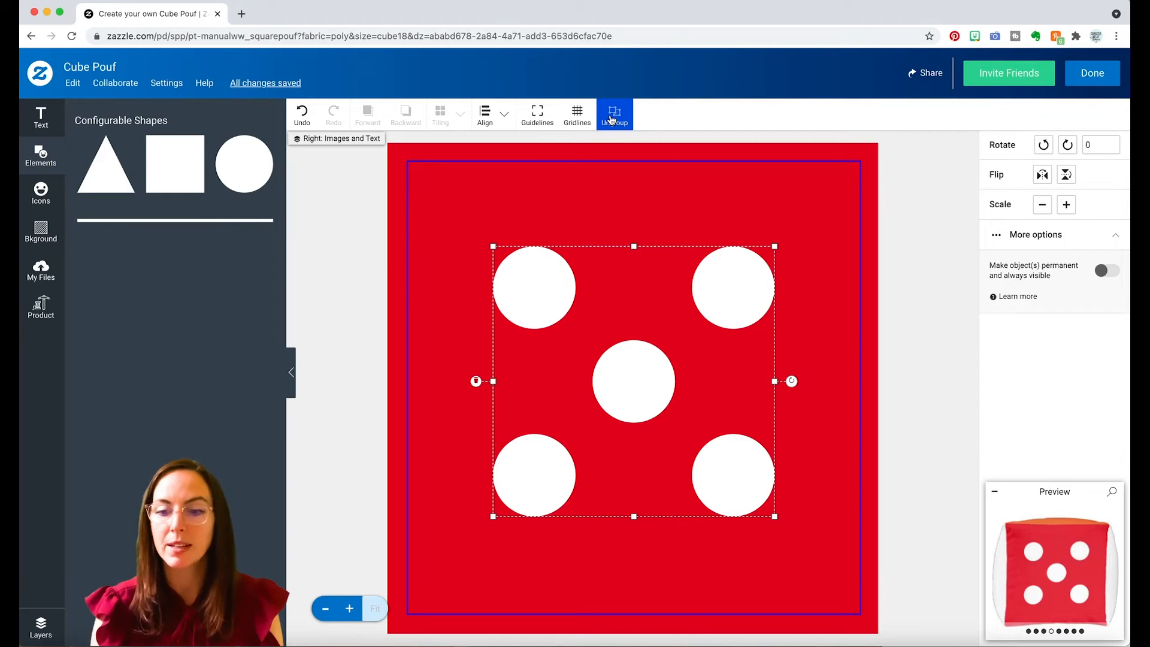
# Align the five-dot group to the center and middle of the artboard on the red side.
pyautogui.click(485, 114)
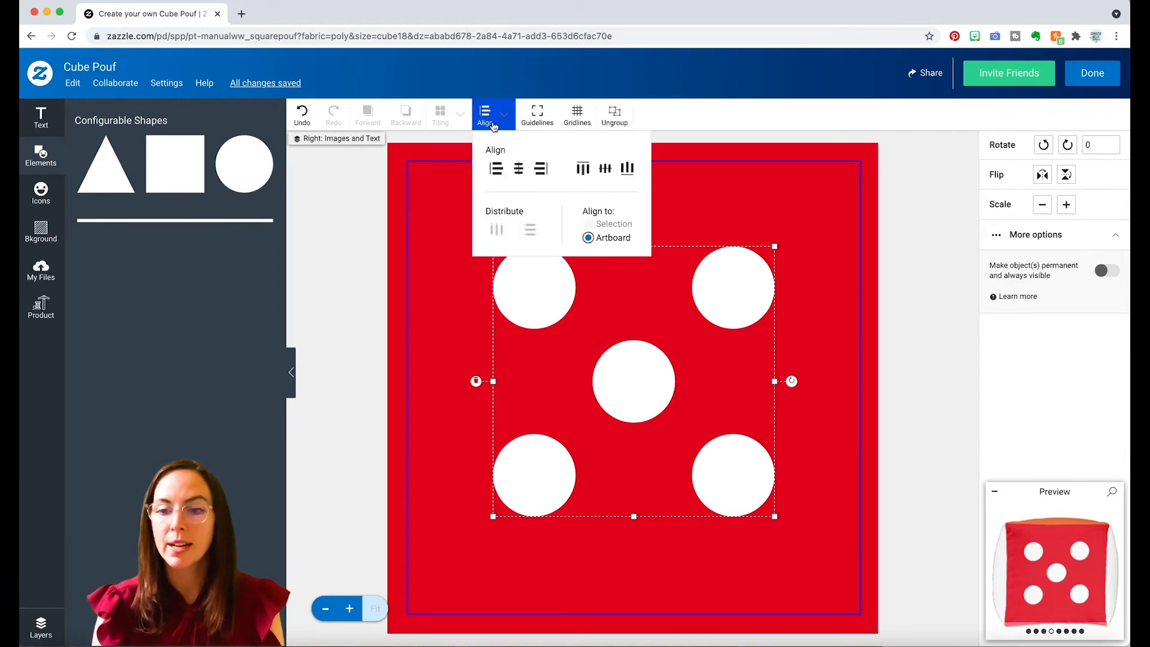
pyautogui.click(520, 173)
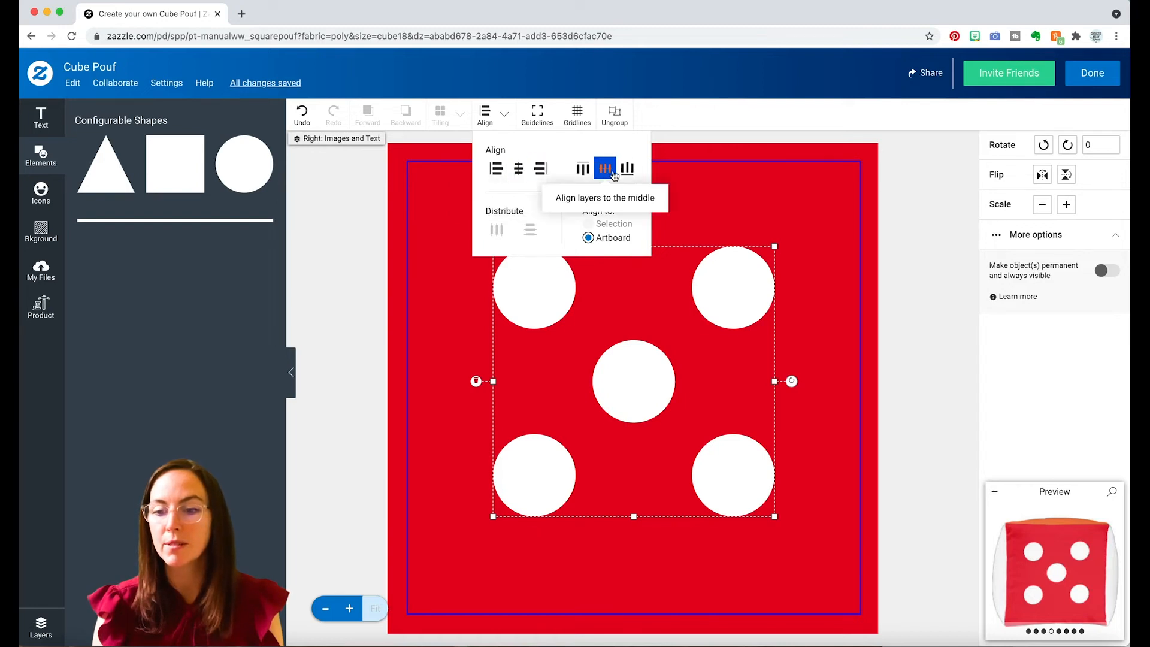
pyautogui.click(606, 168)
pyautogui.click(800, 202)
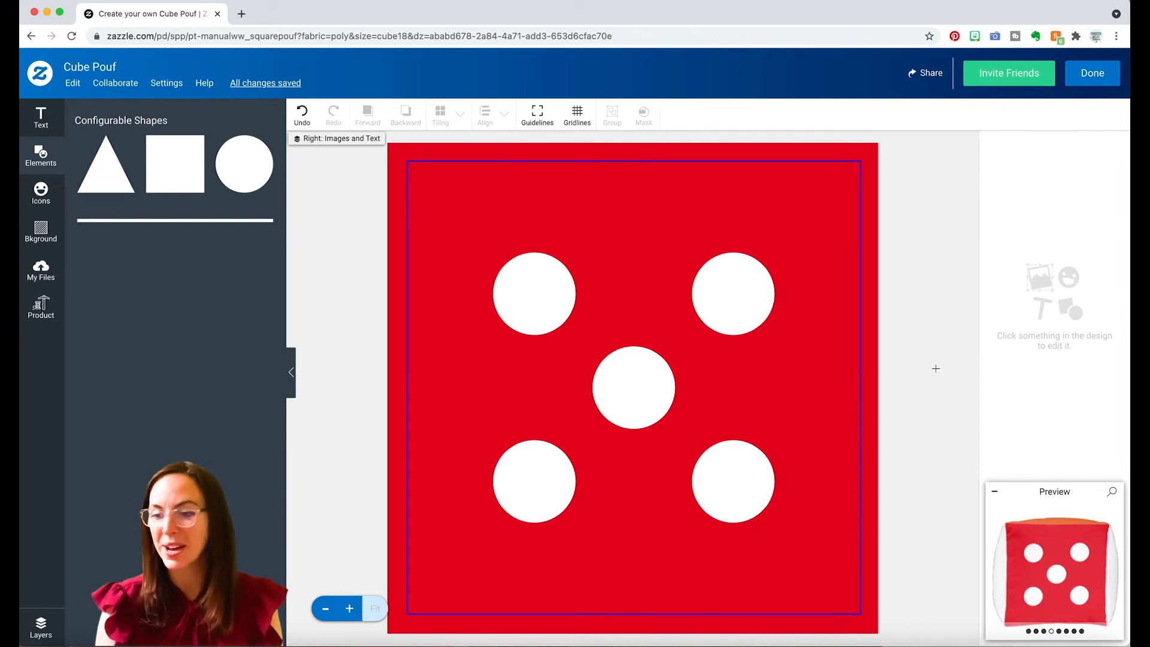
# Give the pouf's Front side a bright yellow background.
pyautogui.click(180, 241)
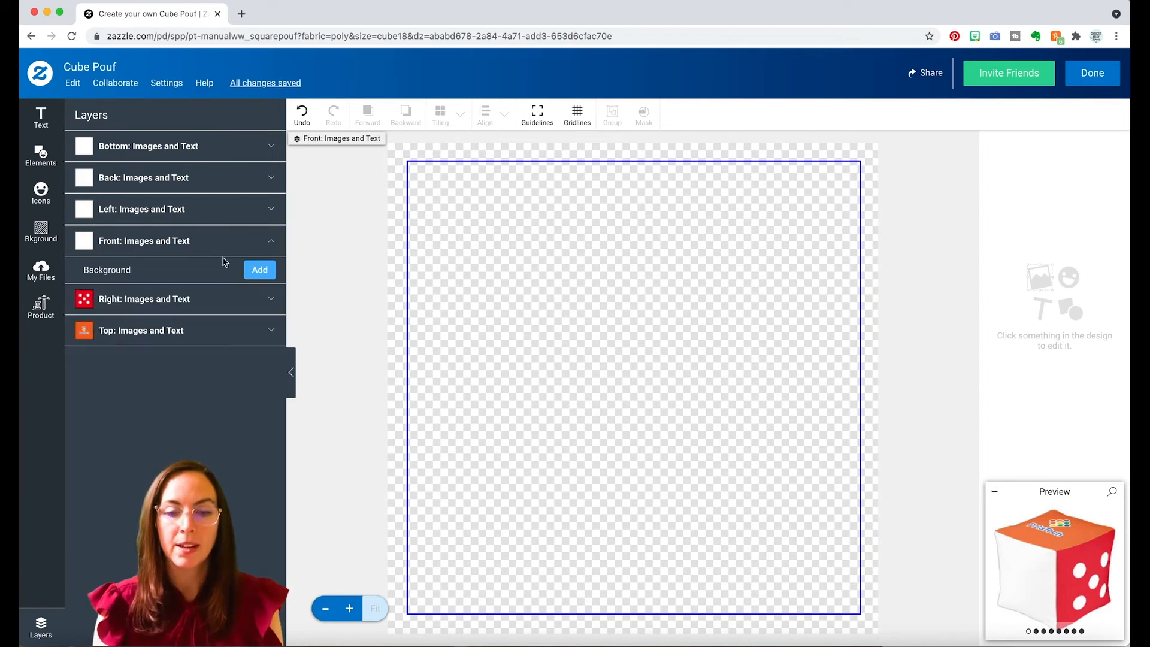
pyautogui.click(259, 271)
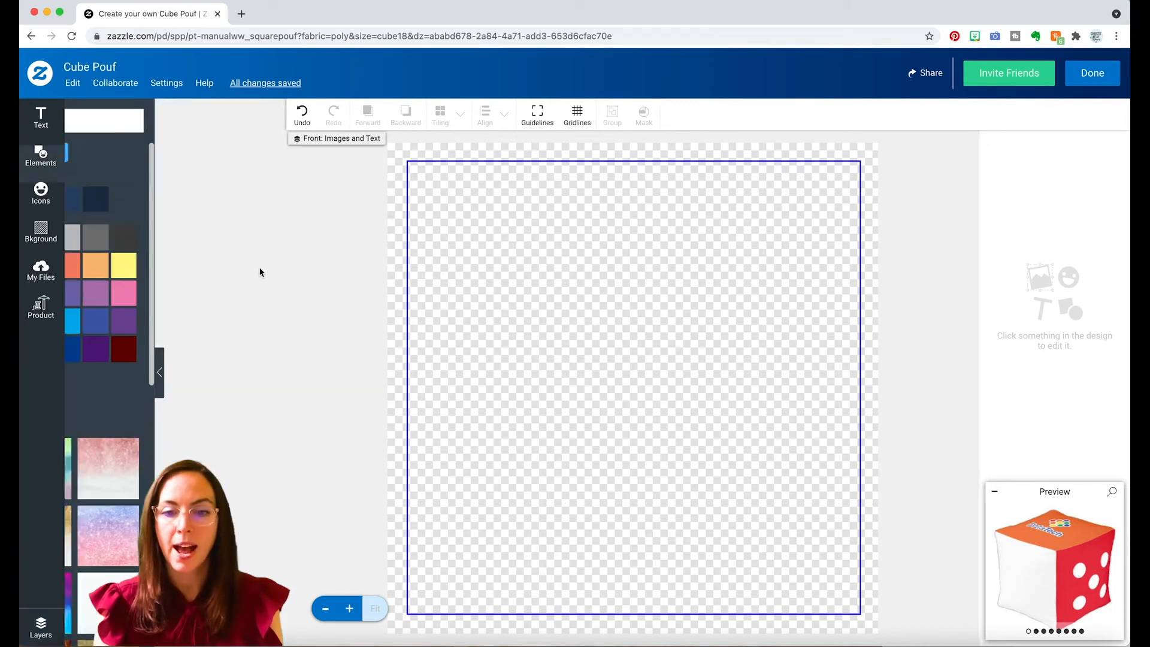
pyautogui.click(146, 323)
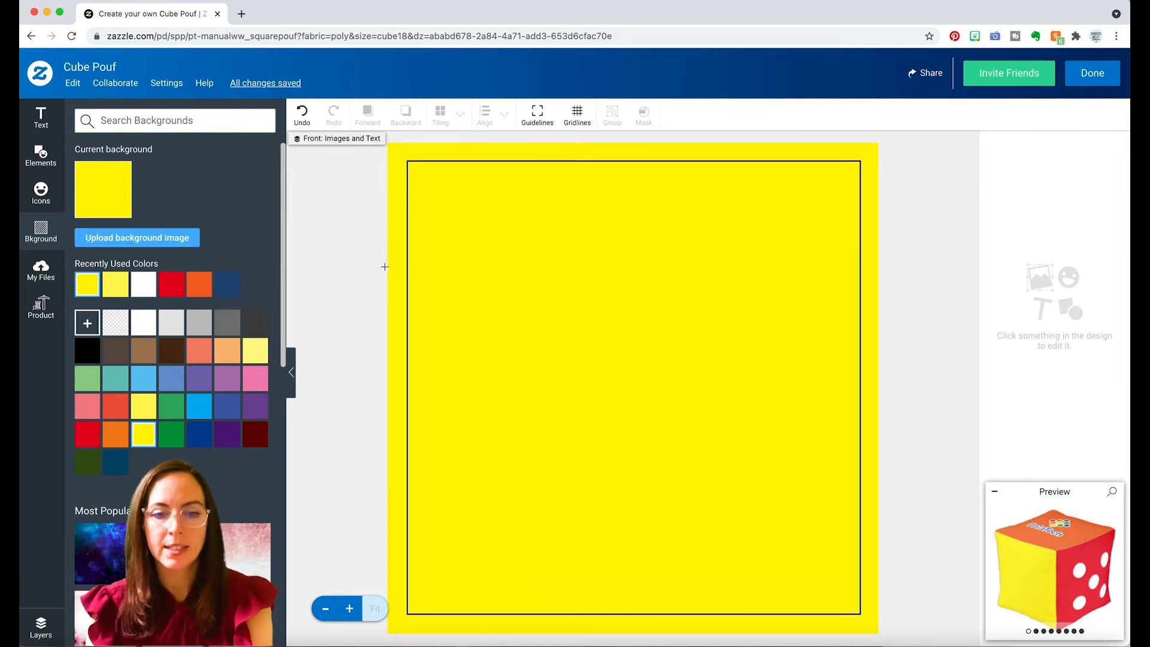
# Copy the five-dot group from the Right side and paste it onto the yellow Front side.
pyautogui.click(40, 628)
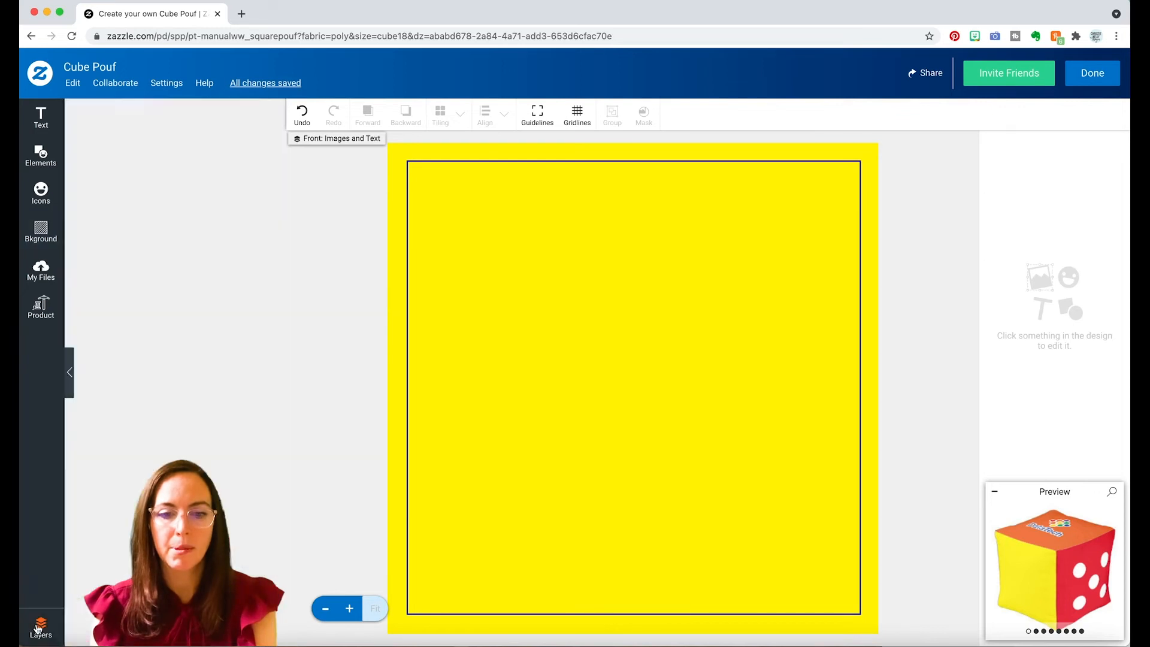
pyautogui.click(159, 298)
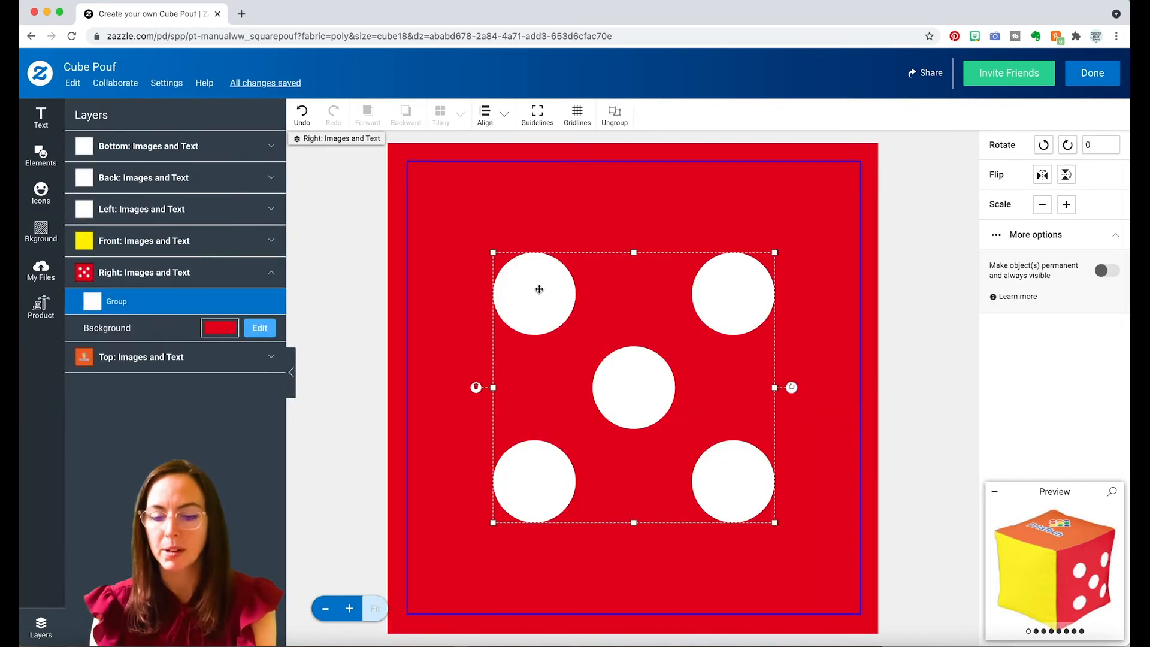
pyautogui.click(187, 241)
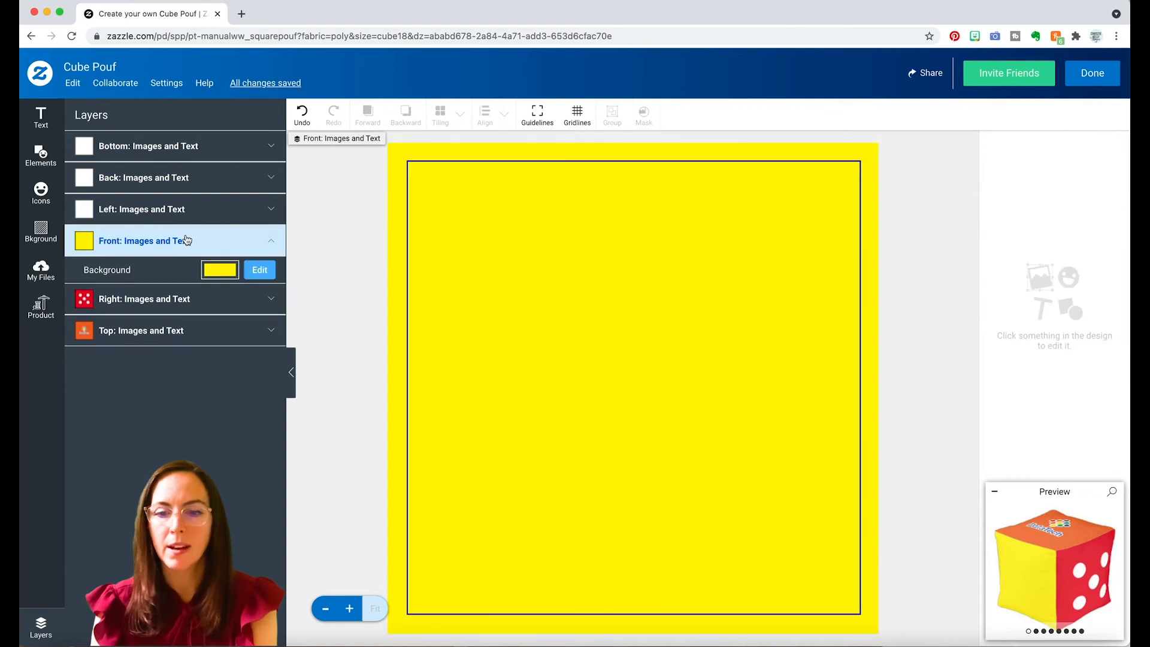
pyautogui.press('super+v')
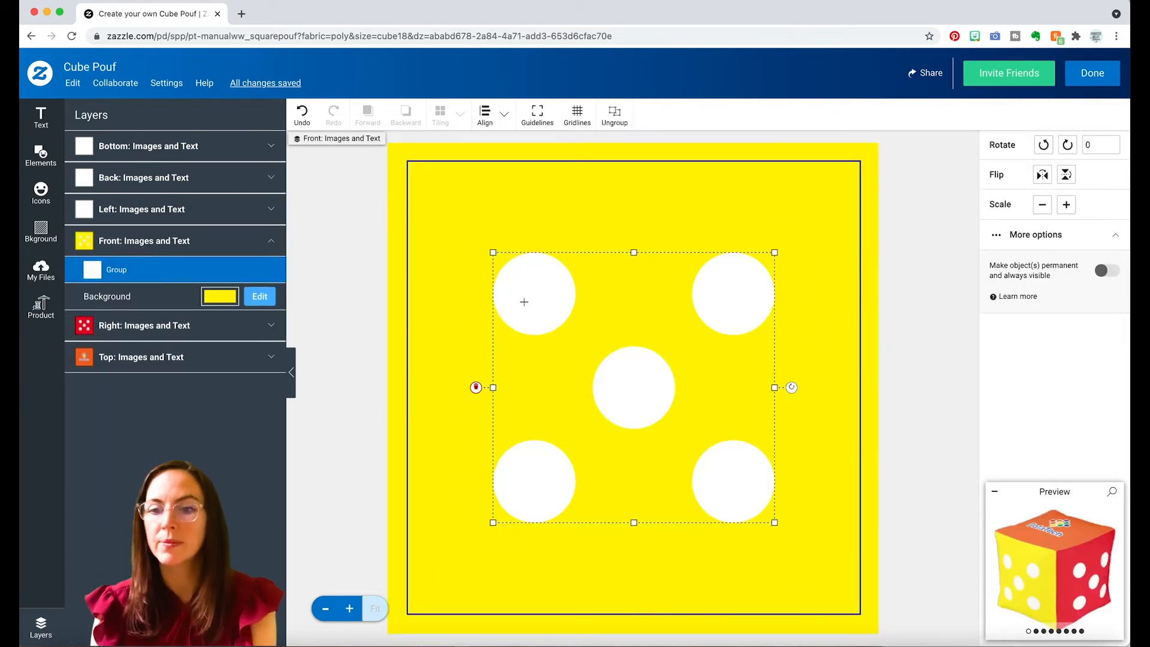
# Ungroup the dots on the yellow side and delete the upper-left and lower-right ones, leaving a diagonal of three.
pyautogui.click(617, 114)
pyautogui.click(532, 293)
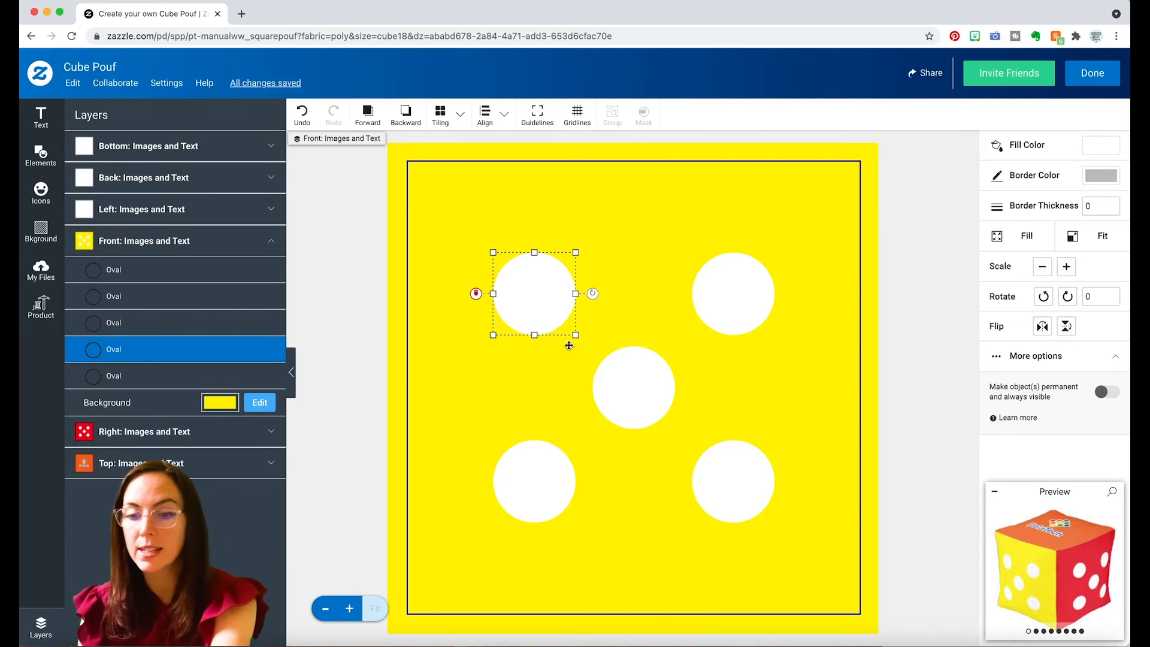
pyautogui.press('Delete')
pyautogui.click(742, 486)
pyautogui.press('Delete')
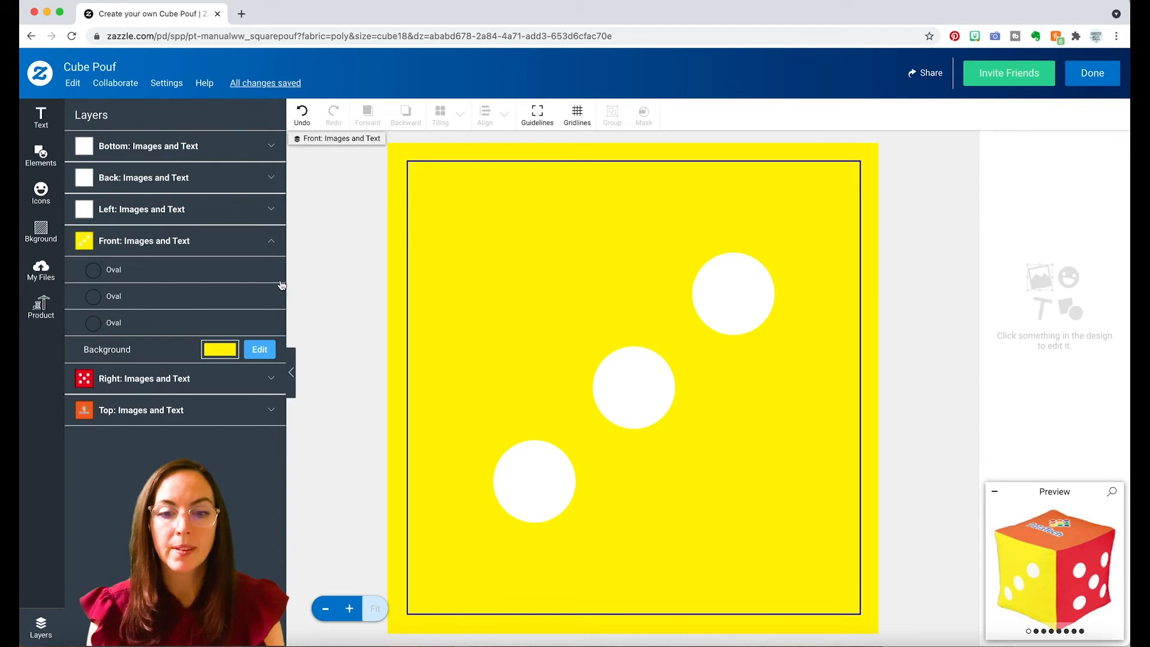
# Give the pouf's Left side a dark green background.
pyautogui.click(246, 247)
pyautogui.click(232, 215)
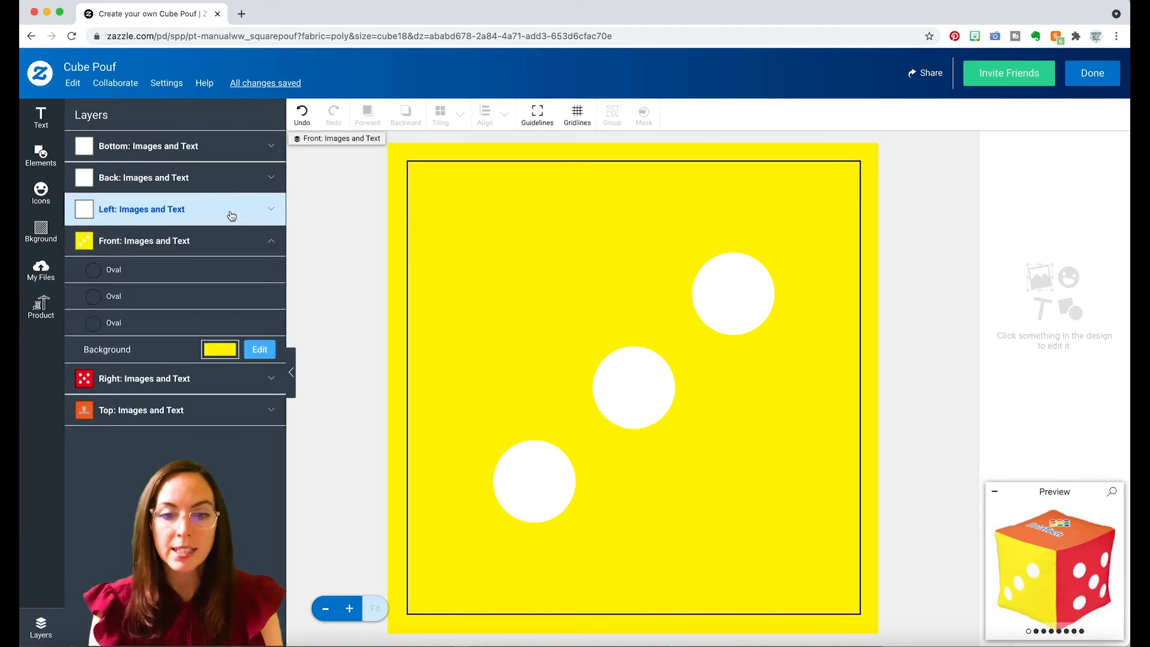
pyautogui.click(232, 216)
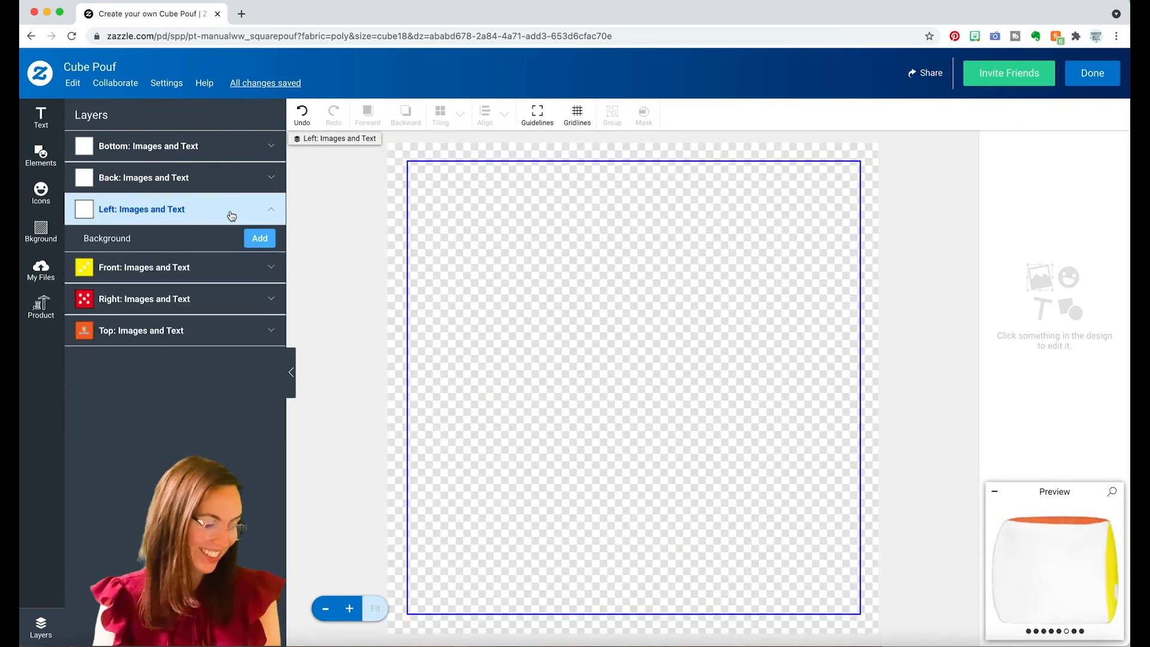
pyautogui.click(260, 238)
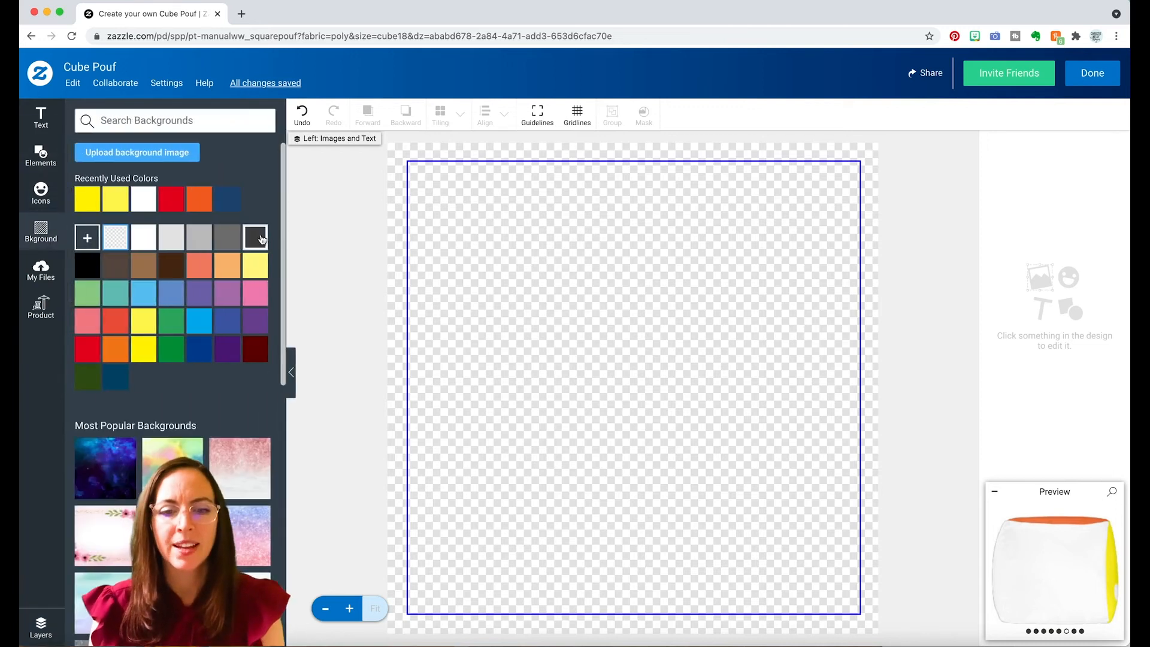
pyautogui.click(172, 350)
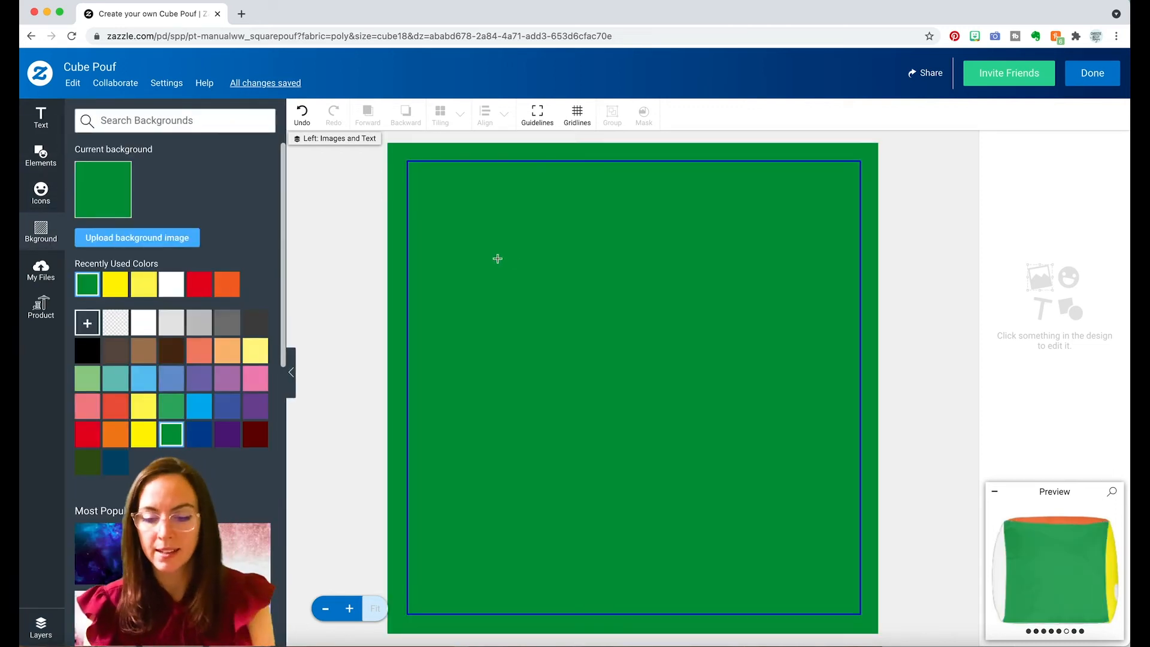
# Paste the five-dot group onto the green side, ungroup it, and delete the upper-left, center and lower-right dots.
pyautogui.press('super+v')
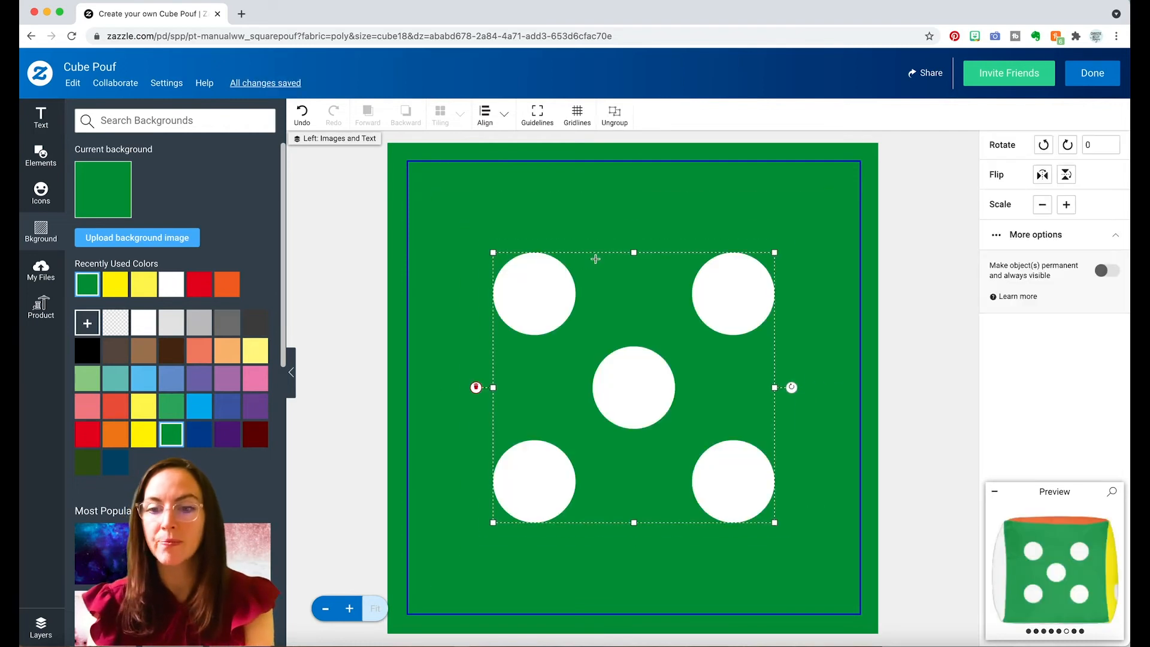
pyautogui.click(621, 122)
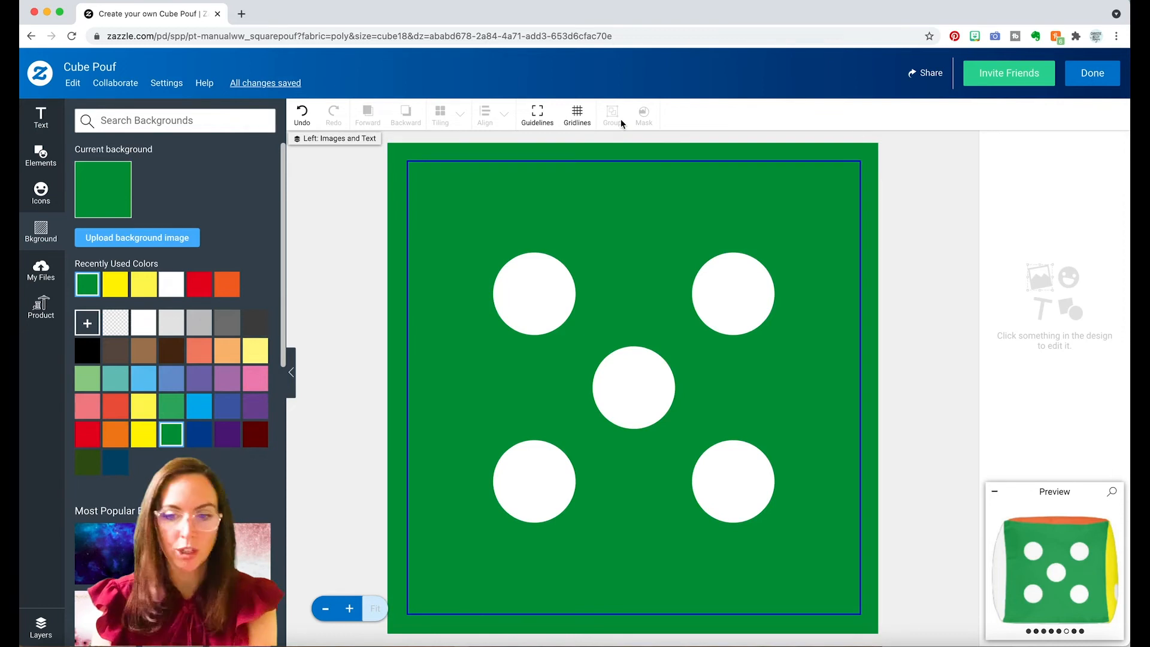
pyautogui.click(550, 296)
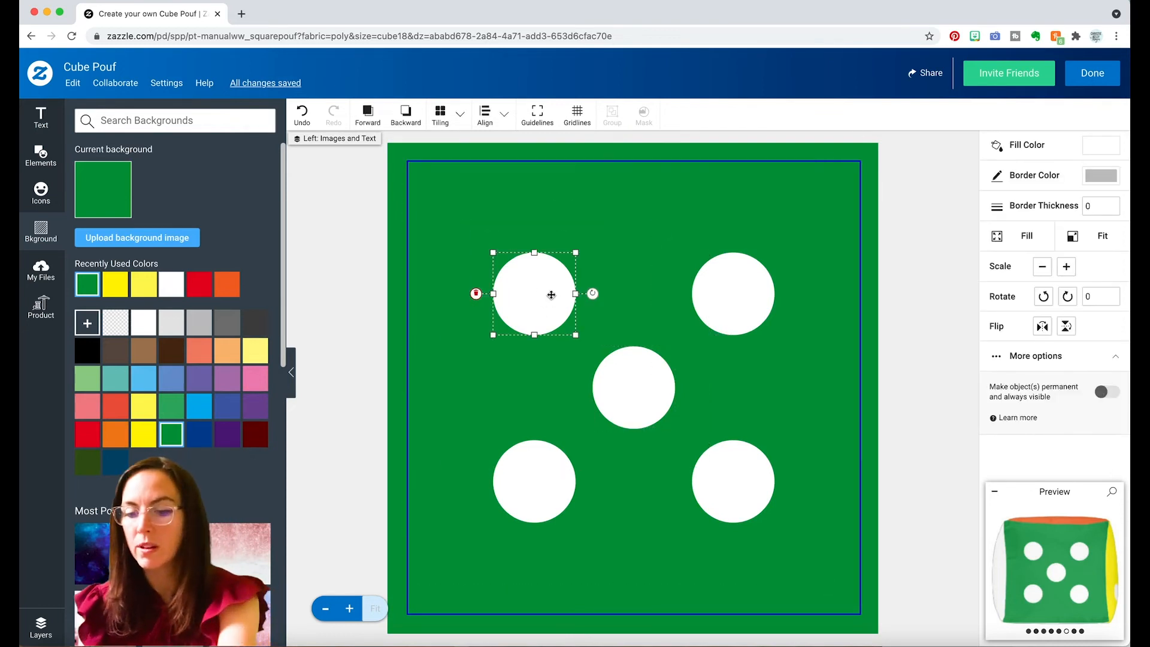
pyautogui.press('Delete')
pyautogui.click(632, 387)
pyautogui.press('Delete')
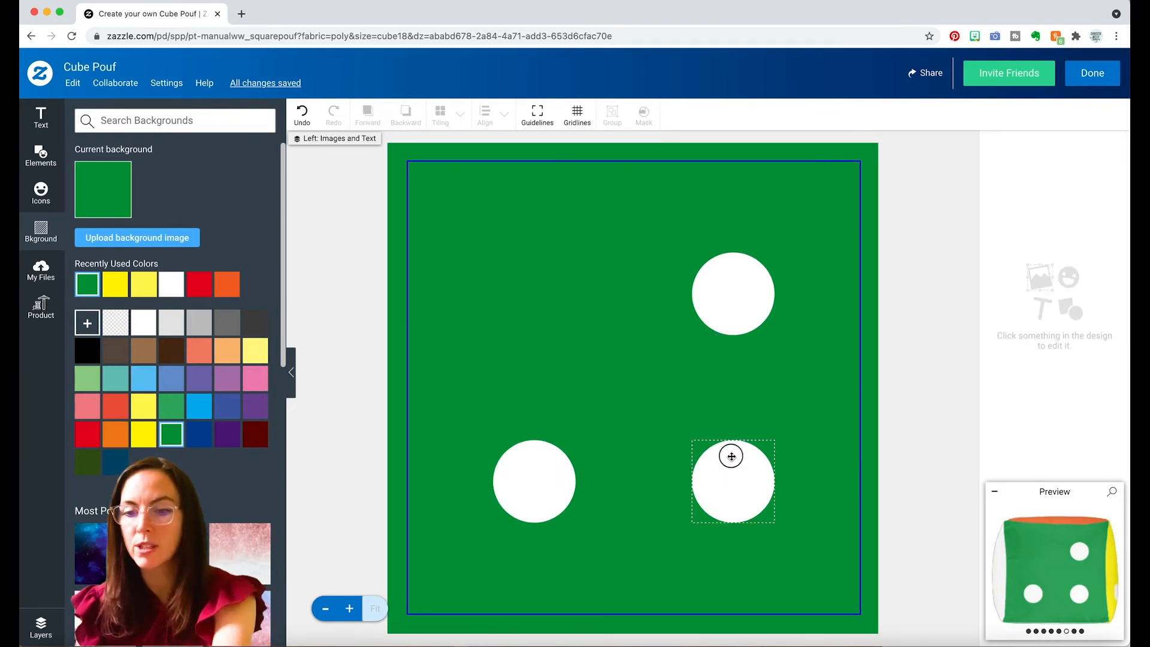
pyautogui.click(731, 458)
pyautogui.press('Delete')
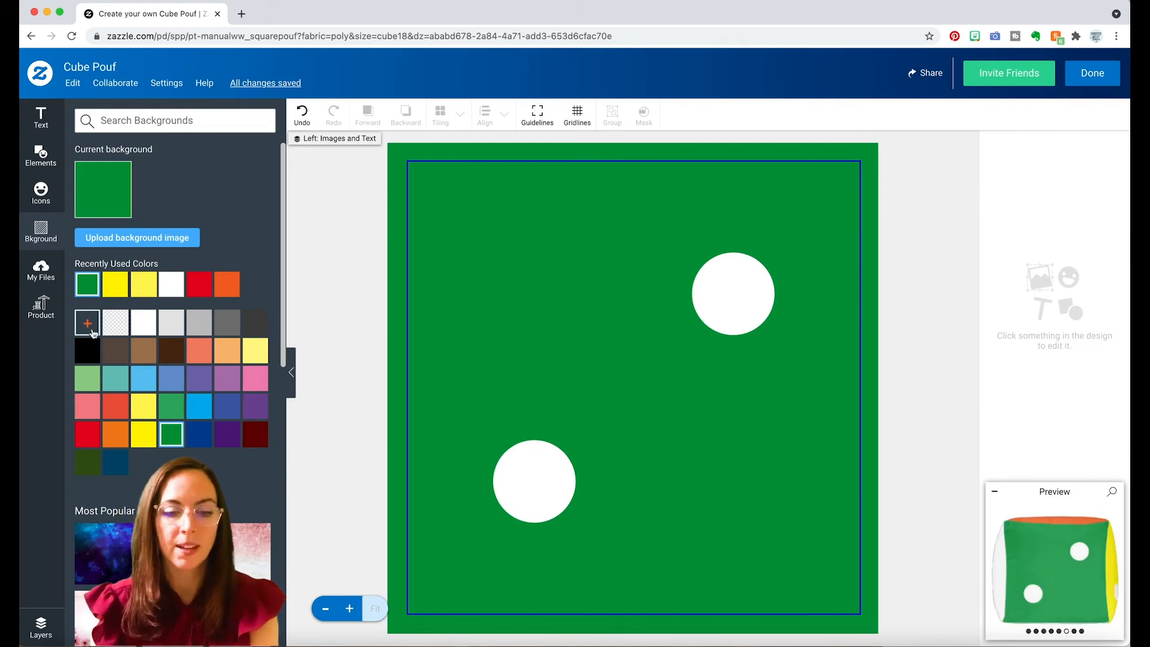
# Give the pouf's Back side a dark blue background.
pyautogui.click(40, 627)
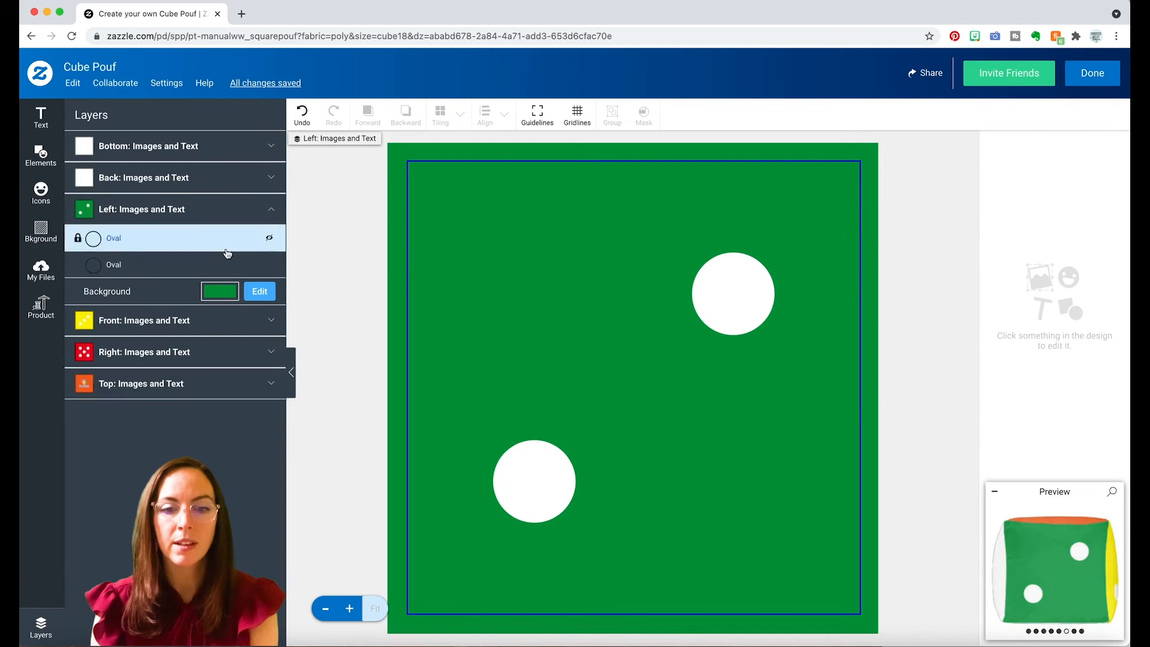
pyautogui.click(250, 213)
pyautogui.click(242, 182)
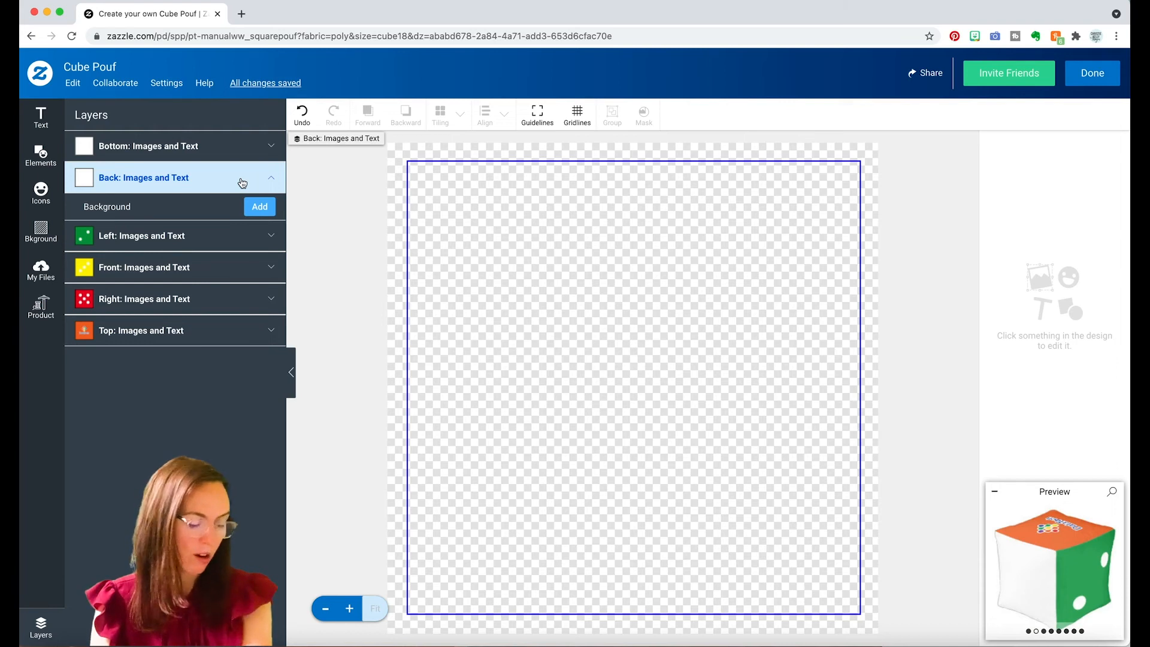
pyautogui.click(253, 211)
pyautogui.click(203, 352)
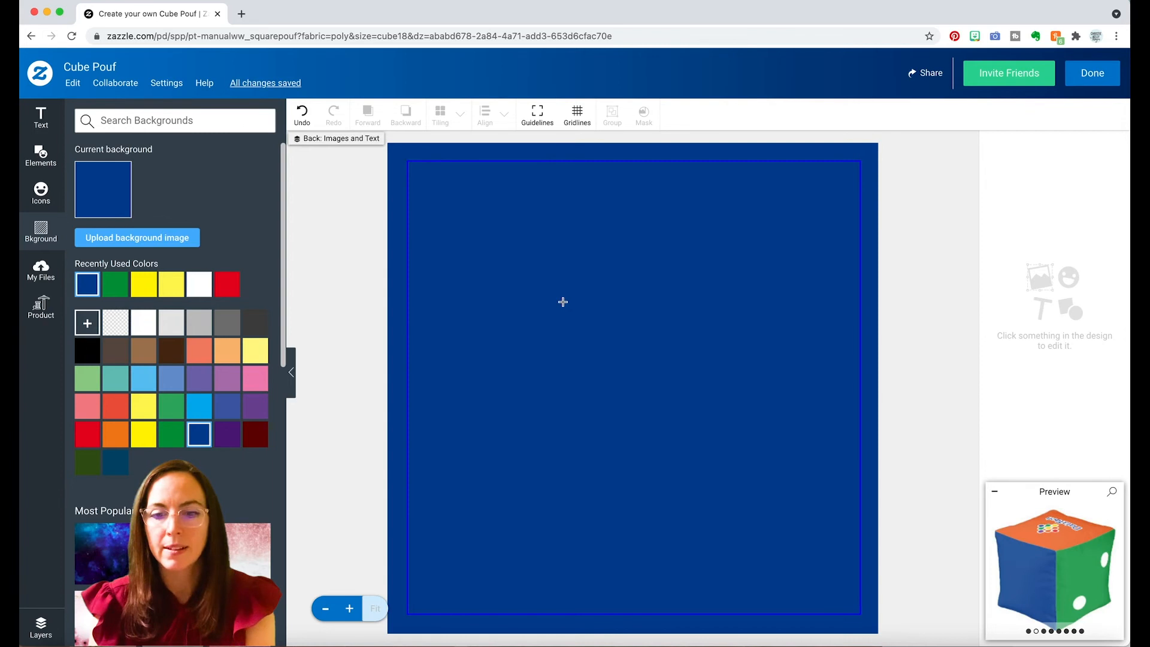
# Paste the five-dot group onto the blue side, ungroup it, and delete the center dot.
pyautogui.press('super+v')
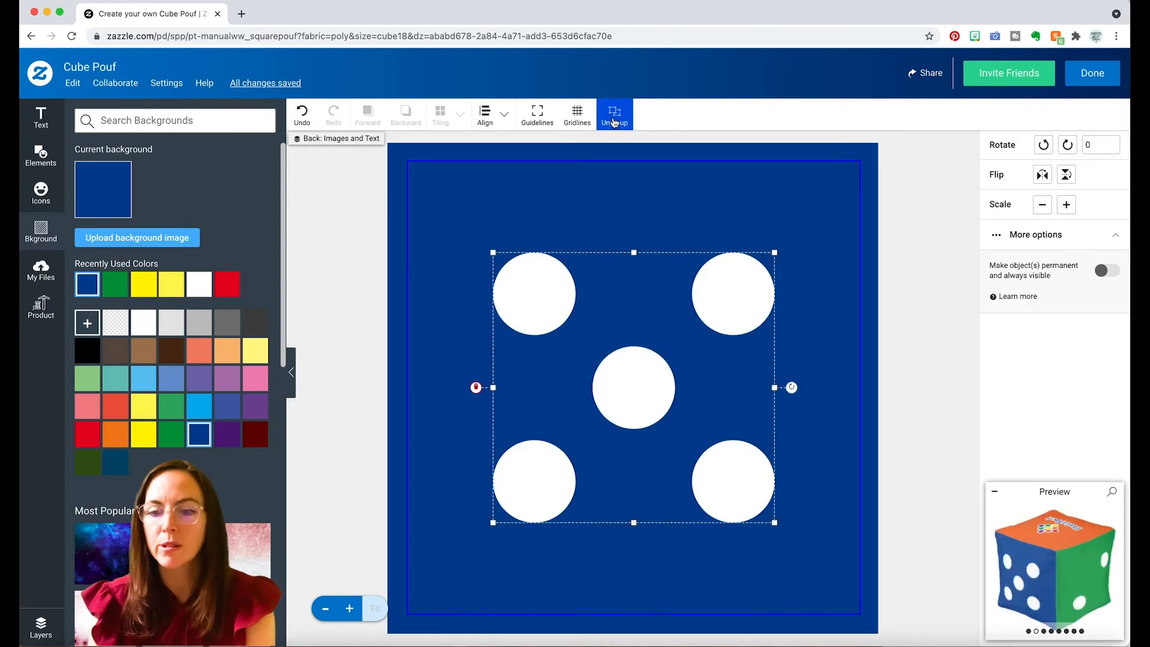
pyautogui.click(614, 114)
pyautogui.click(631, 371)
pyautogui.press('BackSpace')
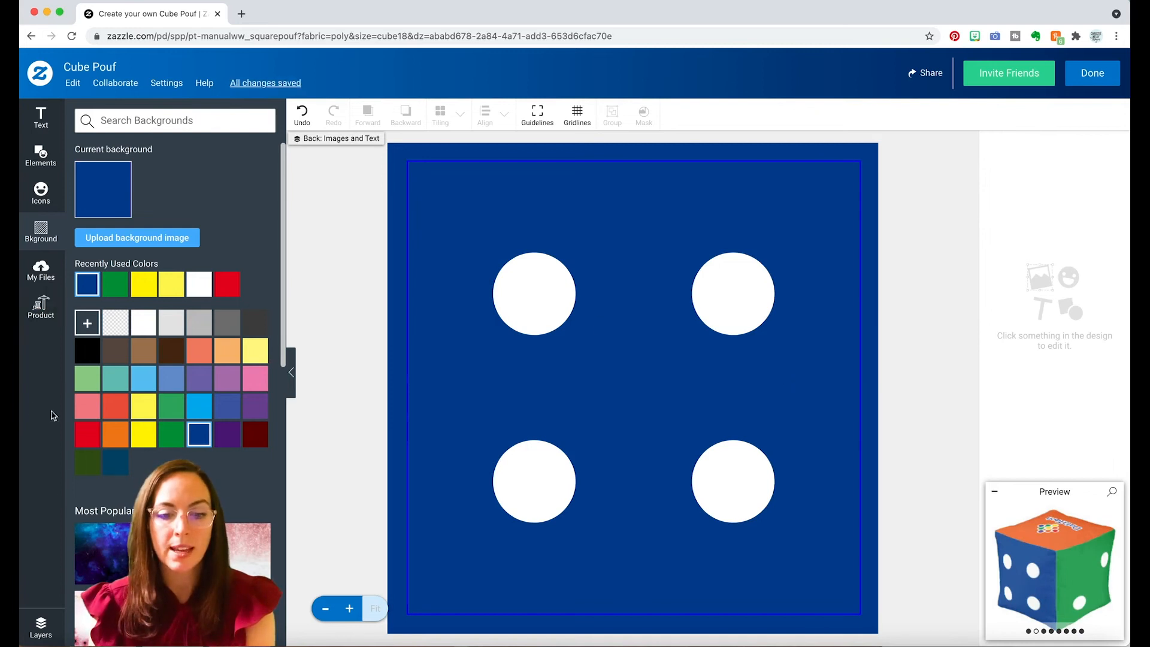
# Give the pouf's Bottom side a dark purple background.
pyautogui.click(40, 623)
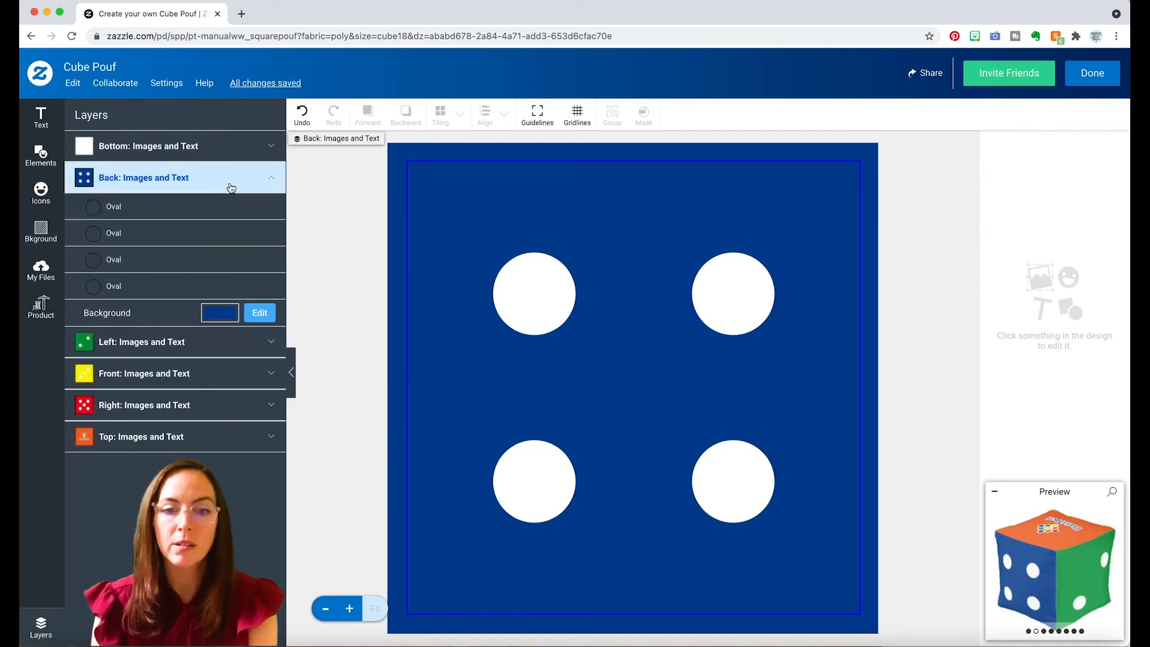
pyautogui.click(231, 182)
pyautogui.click(229, 157)
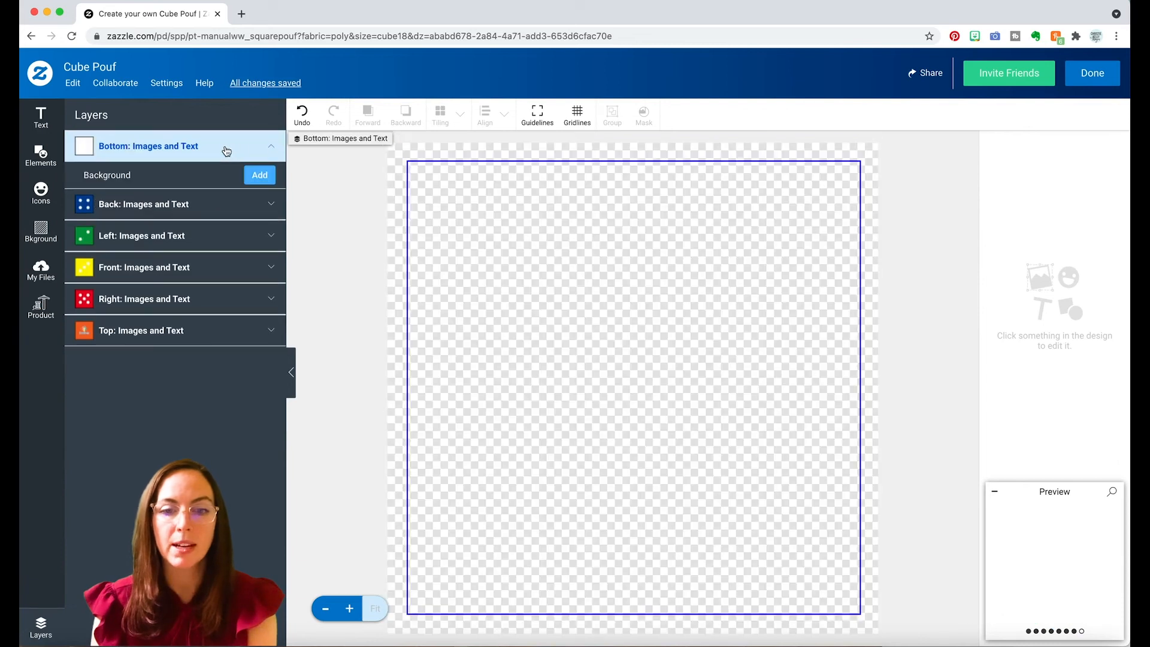
pyautogui.click(261, 175)
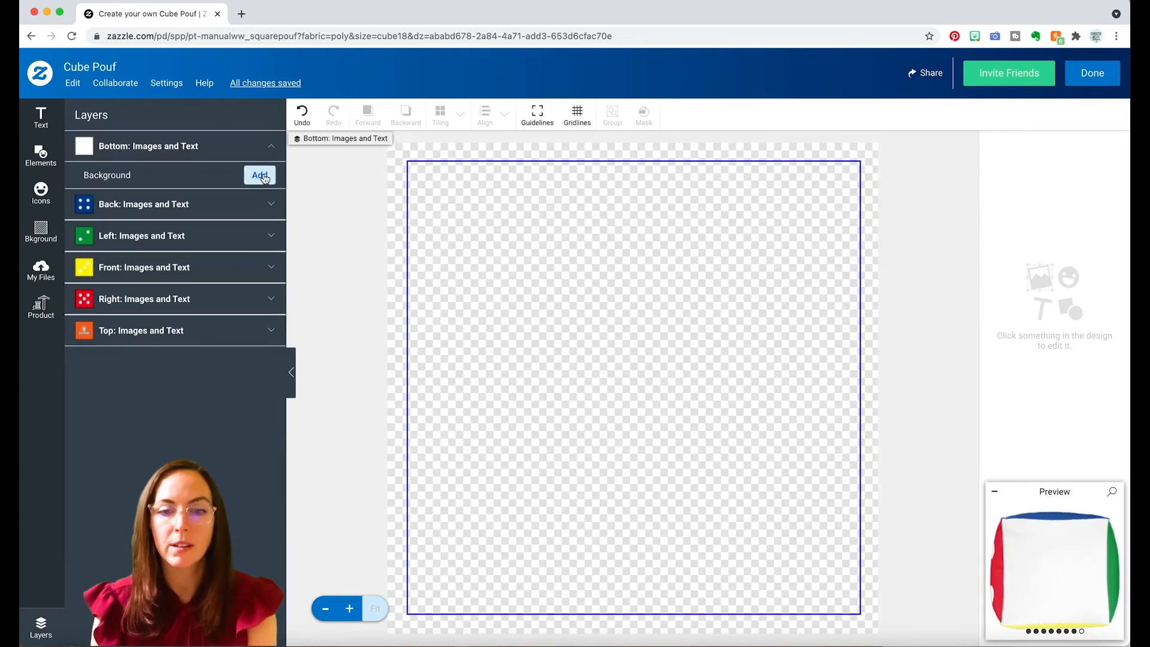
pyautogui.click(227, 349)
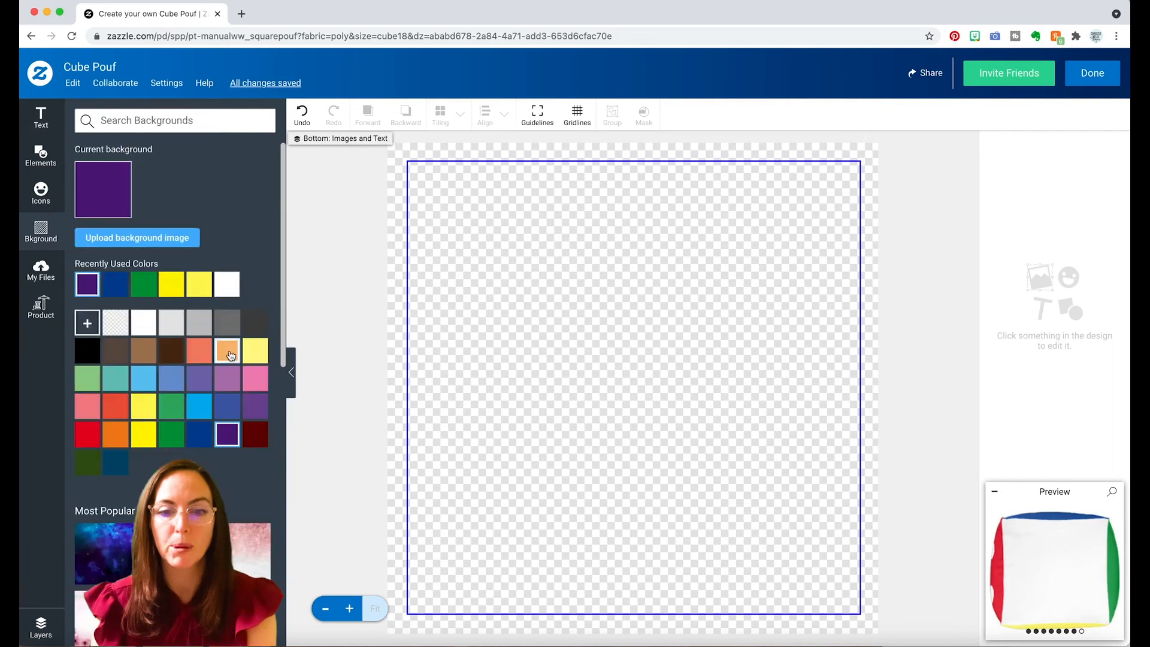
# Paste the five-dot group onto the purple side, ungroup it, and delete the upper-right and lower-right dots.
pyautogui.press('super+v')
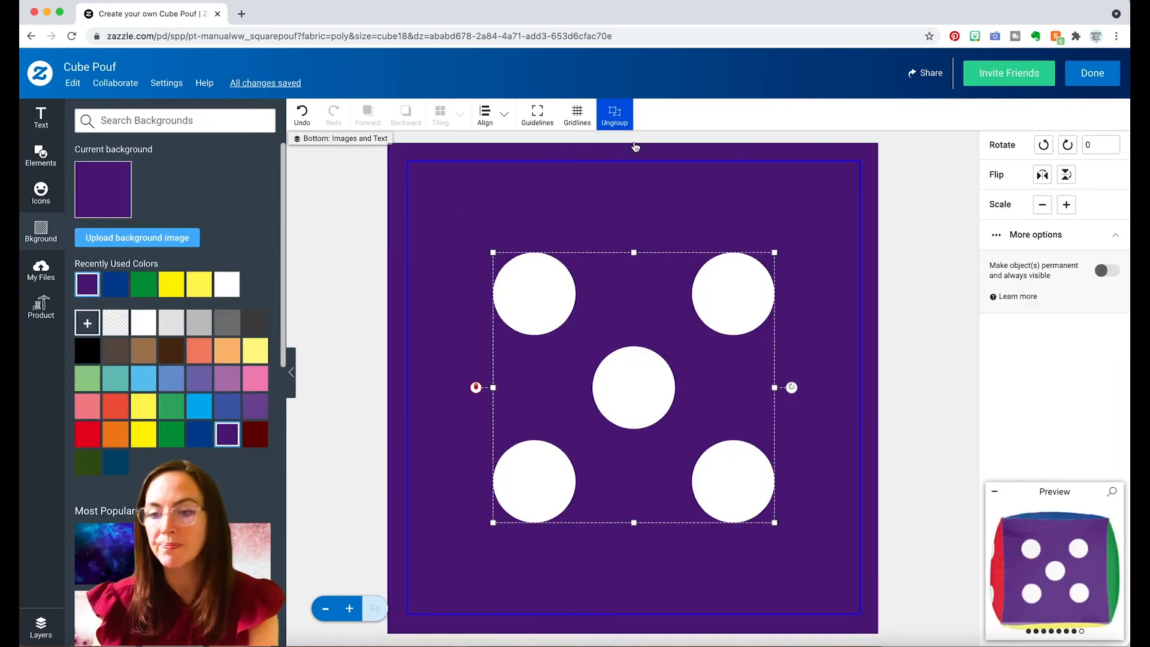
pyautogui.click(614, 114)
pyautogui.click(758, 288)
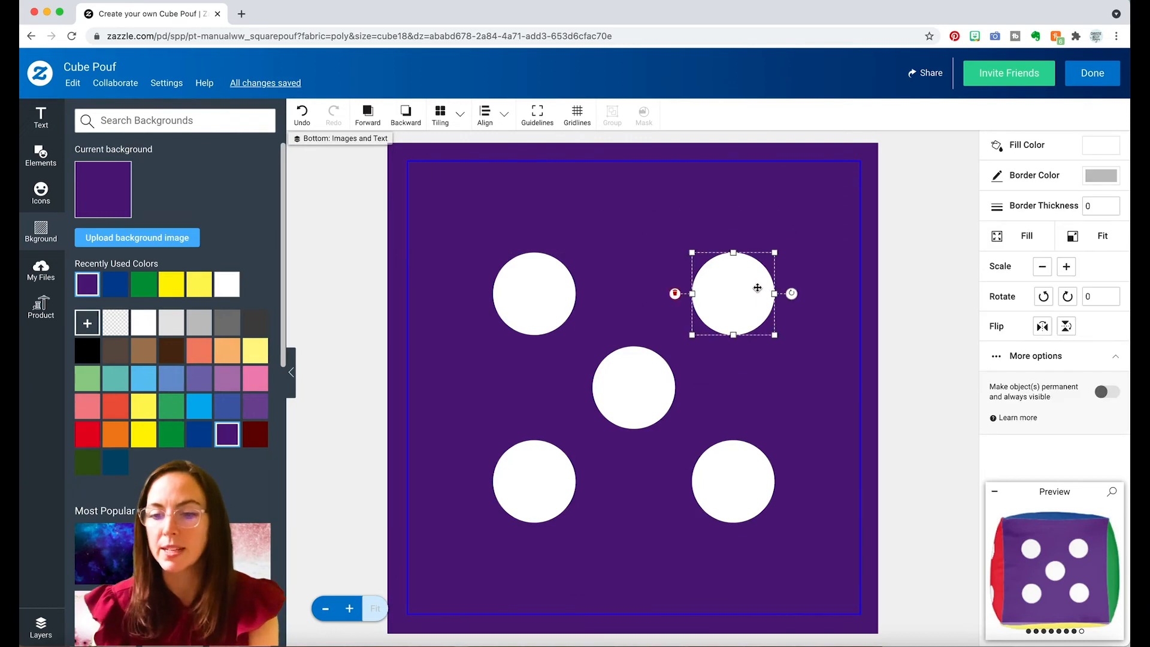
pyautogui.press('Delete')
pyautogui.click(736, 471)
pyautogui.press('Delete')
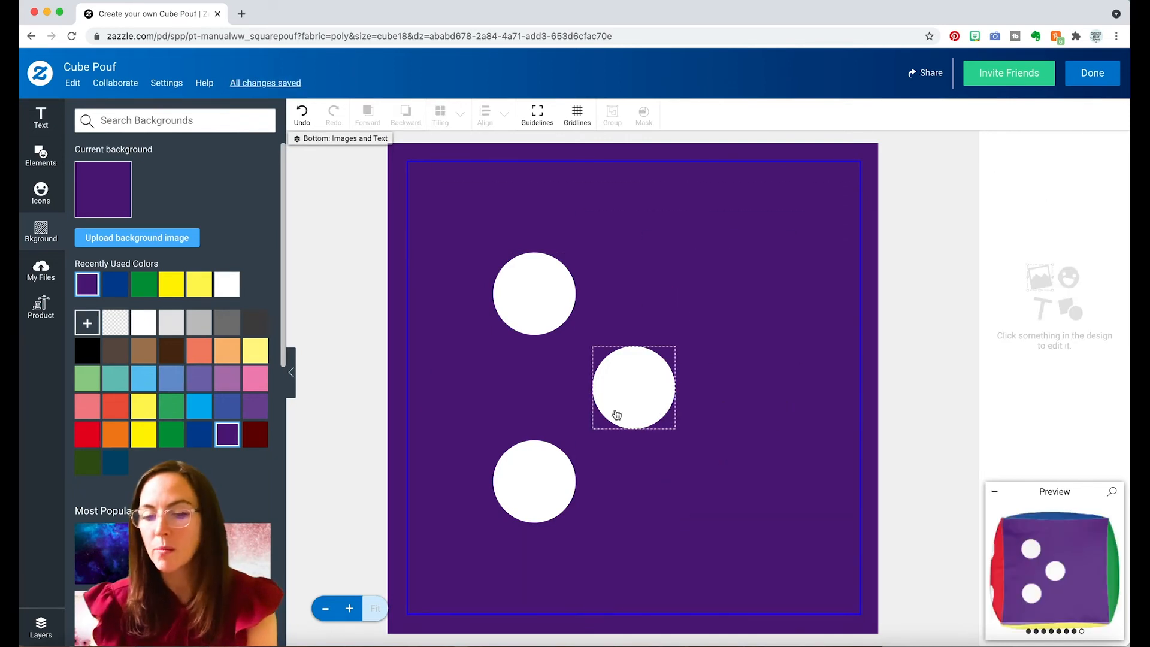
# Rearrange the three remaining dots into a spaced vertical column on the left half of the purple side.
pyautogui.click(535, 301)
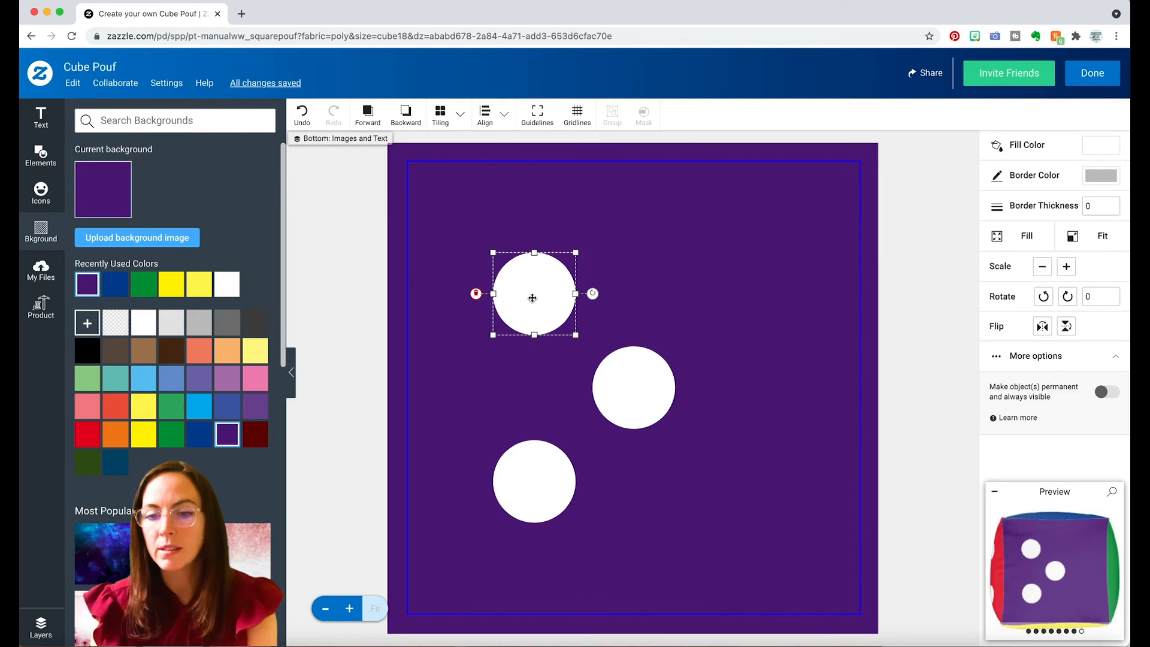
pyautogui.moveTo(532, 297); pyautogui.dragTo(532, 275)
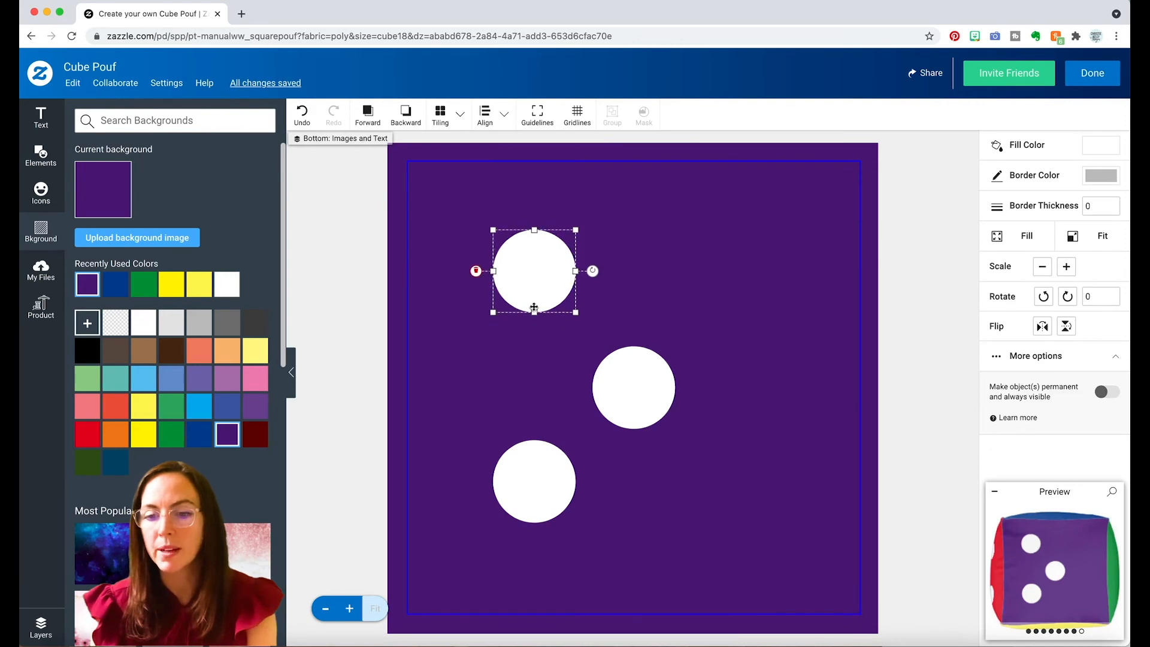
pyautogui.click(631, 389)
pyautogui.moveTo(631, 388); pyautogui.dragTo(533, 378)
pyautogui.moveTo(519, 486); pyautogui.dragTo(528, 519)
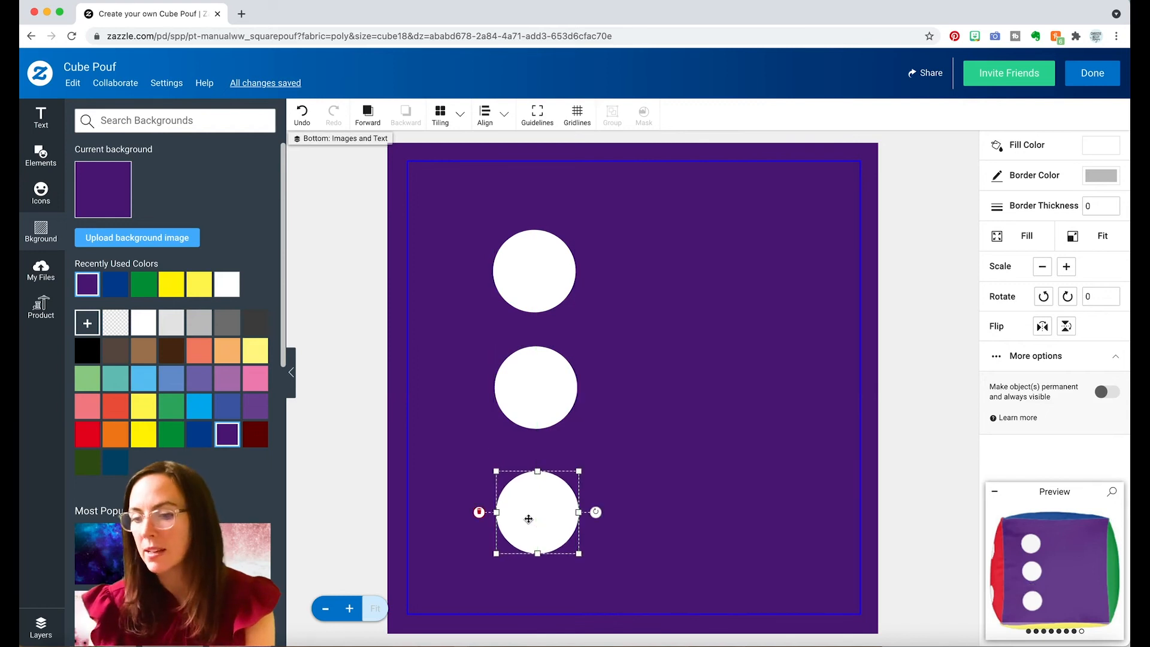
pyautogui.moveTo(542, 269); pyautogui.dragTo(545, 255)
pyautogui.moveTo(539, 364); pyautogui.dragTo(541, 367)
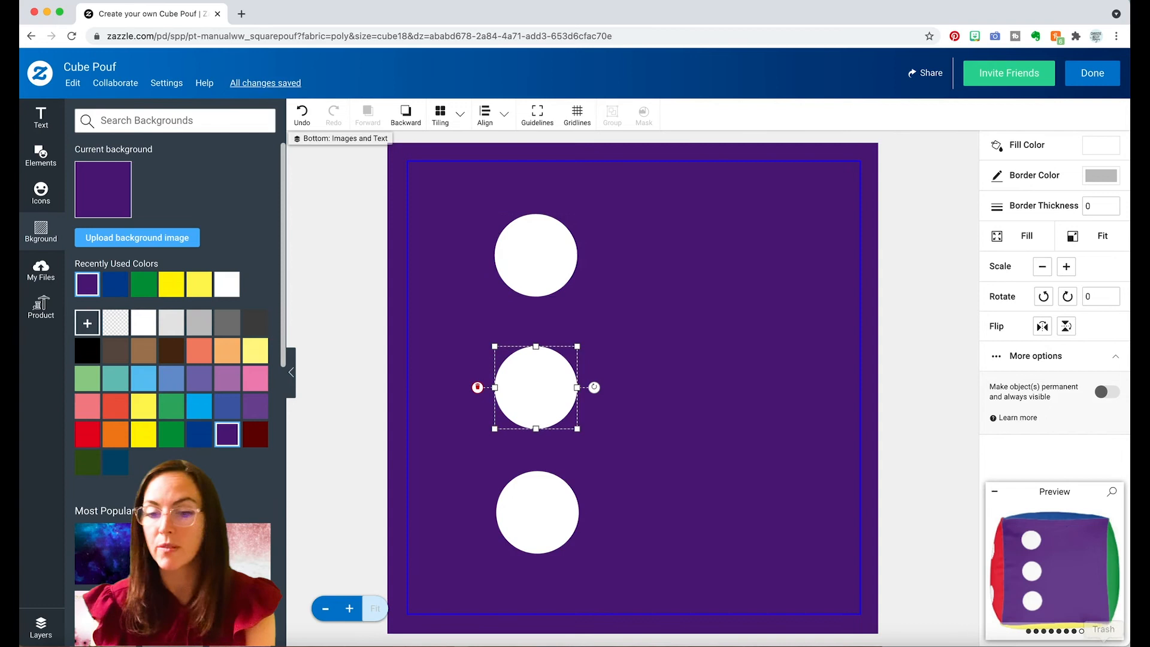
# Align the three dots to their horizontal center and distribute them vertically, relative to the selection.
pyautogui.click(529, 271)
pyautogui.keyDown('shift'); pyautogui.click(534, 380); pyautogui.keyUp('shift')
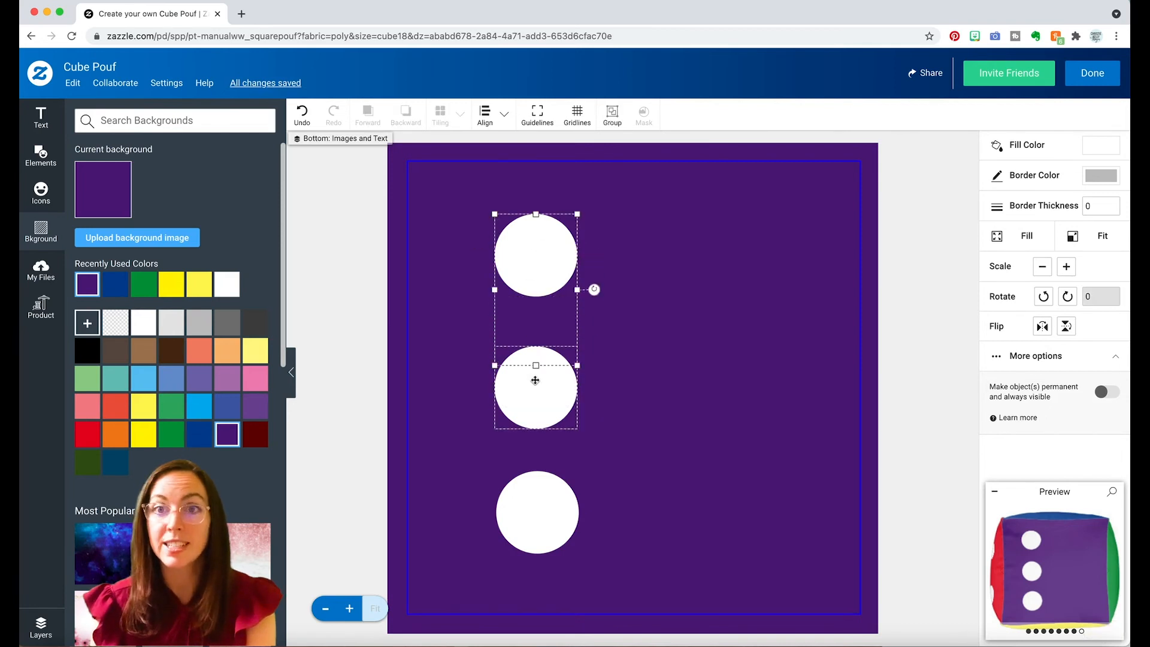
pyautogui.keyDown('shift'); pyautogui.click(534, 491); pyautogui.keyUp('shift')
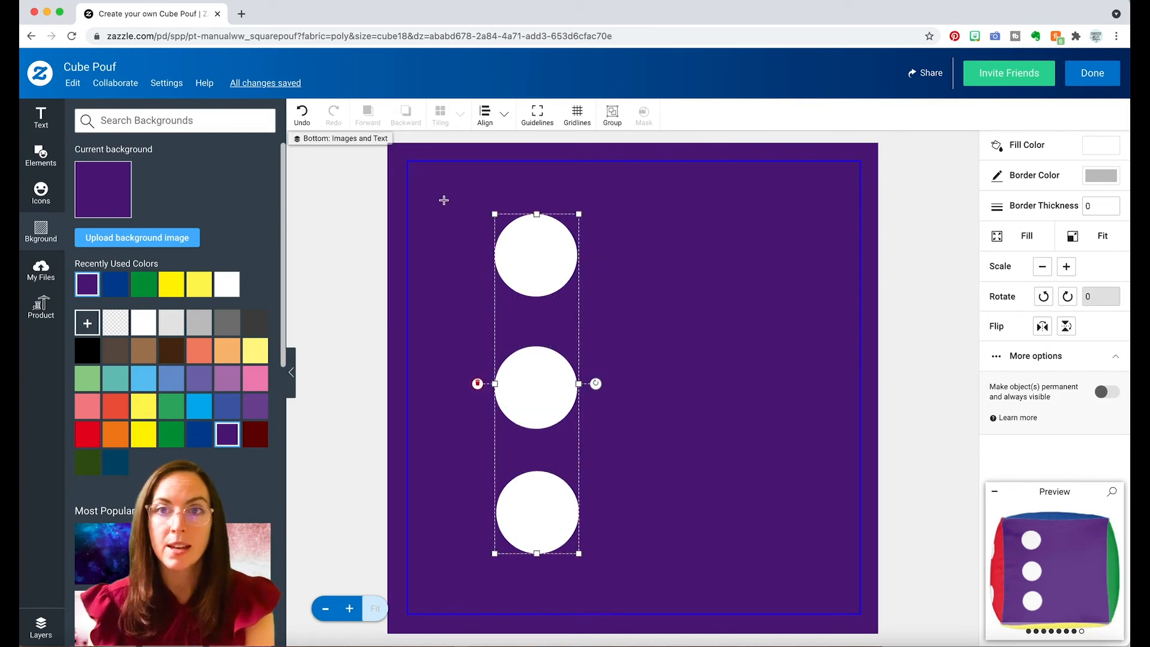
pyautogui.click(500, 120)
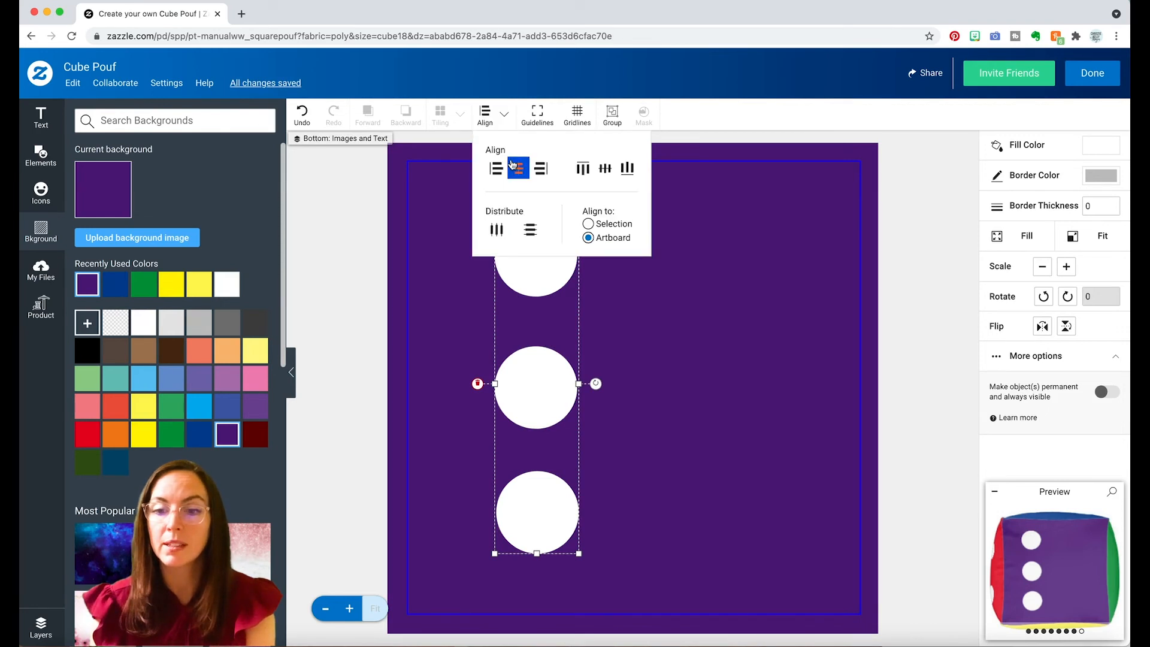
pyautogui.click(606, 226)
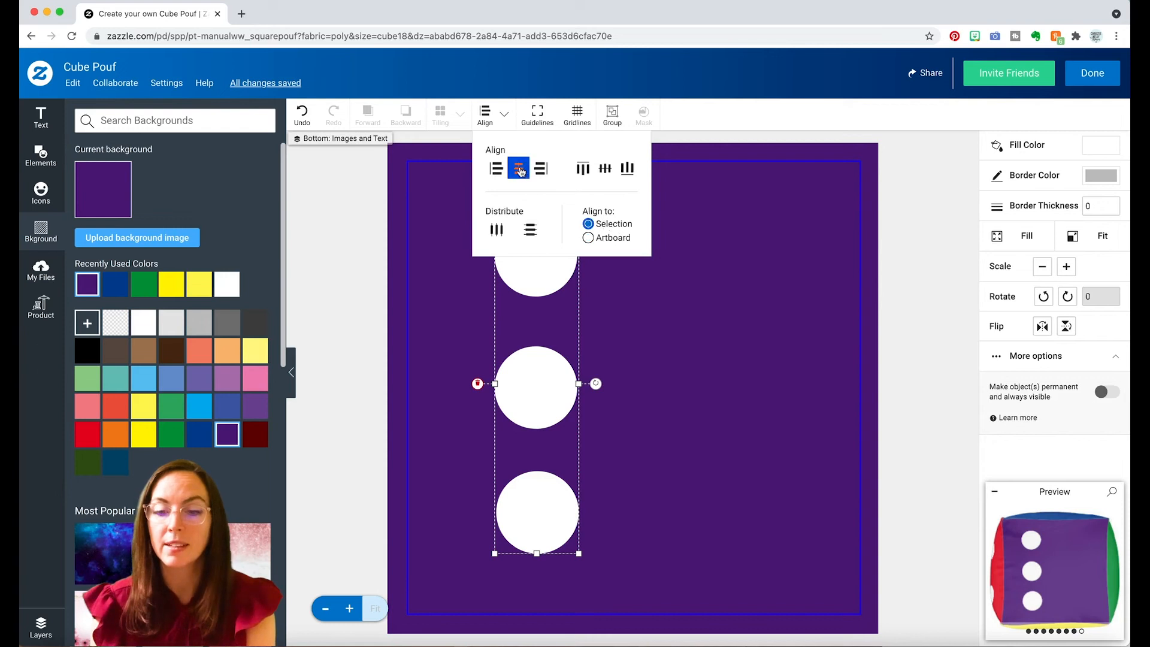
pyautogui.click(520, 170)
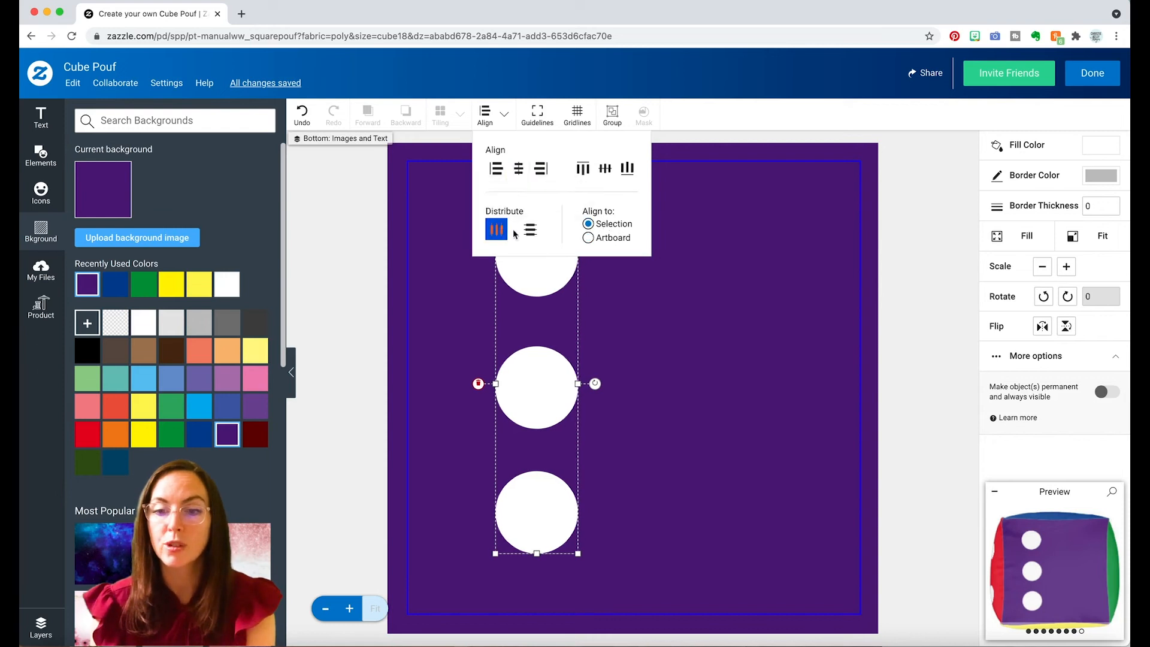
pyautogui.click(530, 231)
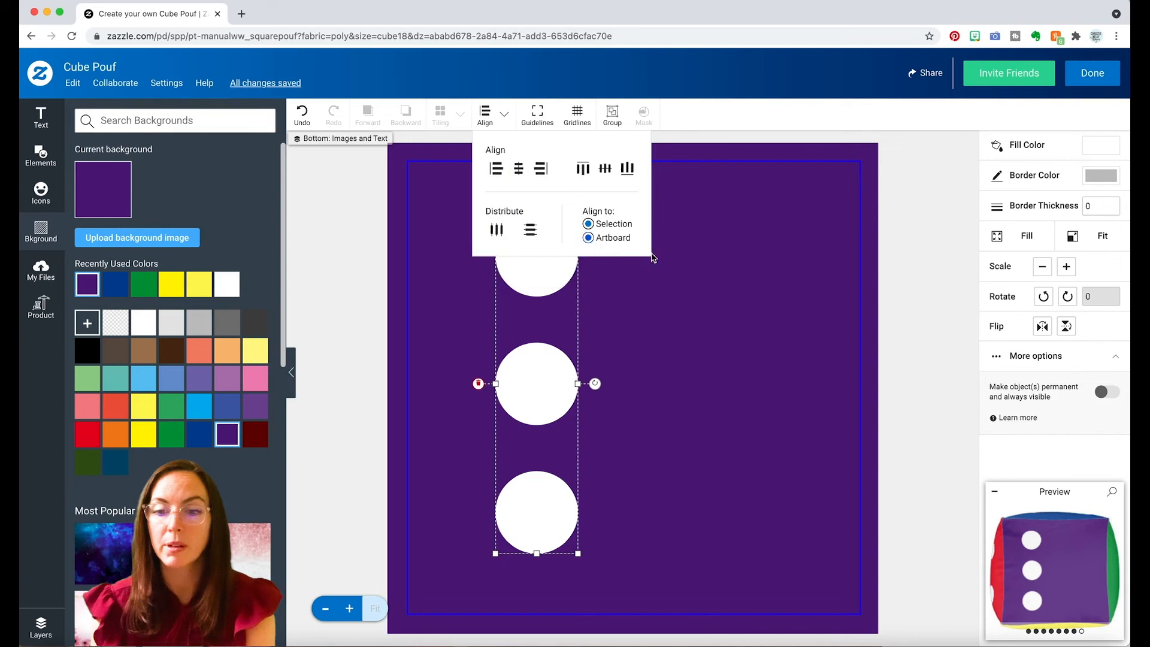
# Group the three-dot column and place a copy of it on the right half of the purple side.
pyautogui.click(615, 118)
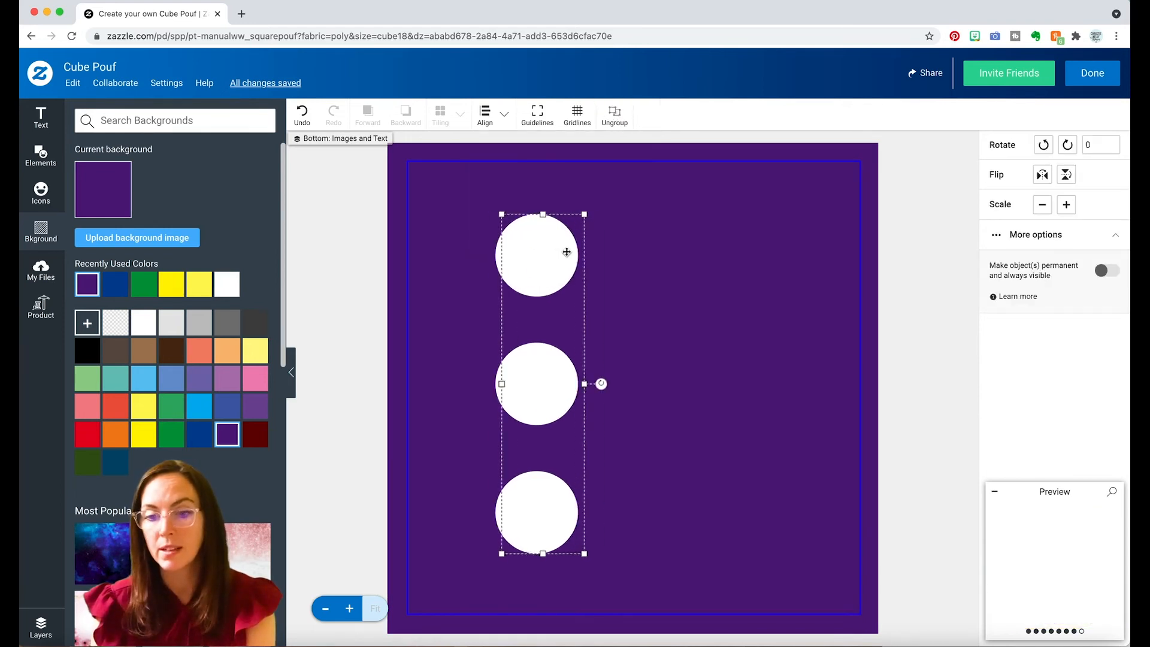
pyautogui.moveTo(559, 252); pyautogui.dragTo(735, 258)
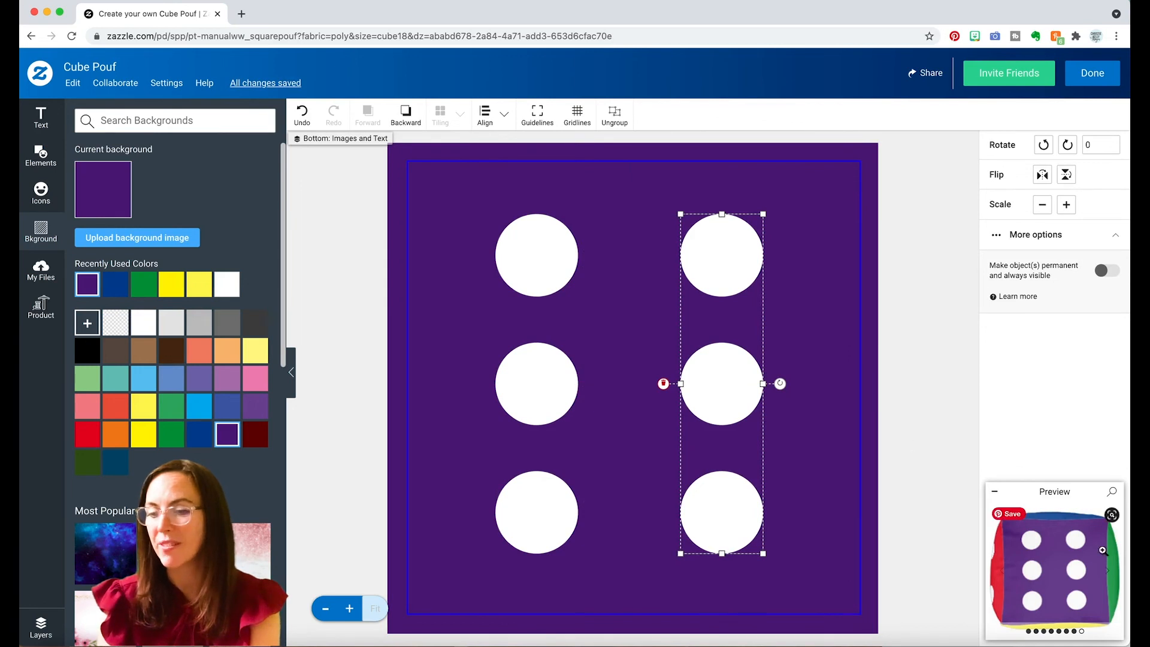
# Align both dot columns to the top of the artboard.
pyautogui.keyDown('shift'); pyautogui.click(568, 269); pyautogui.keyUp('shift')
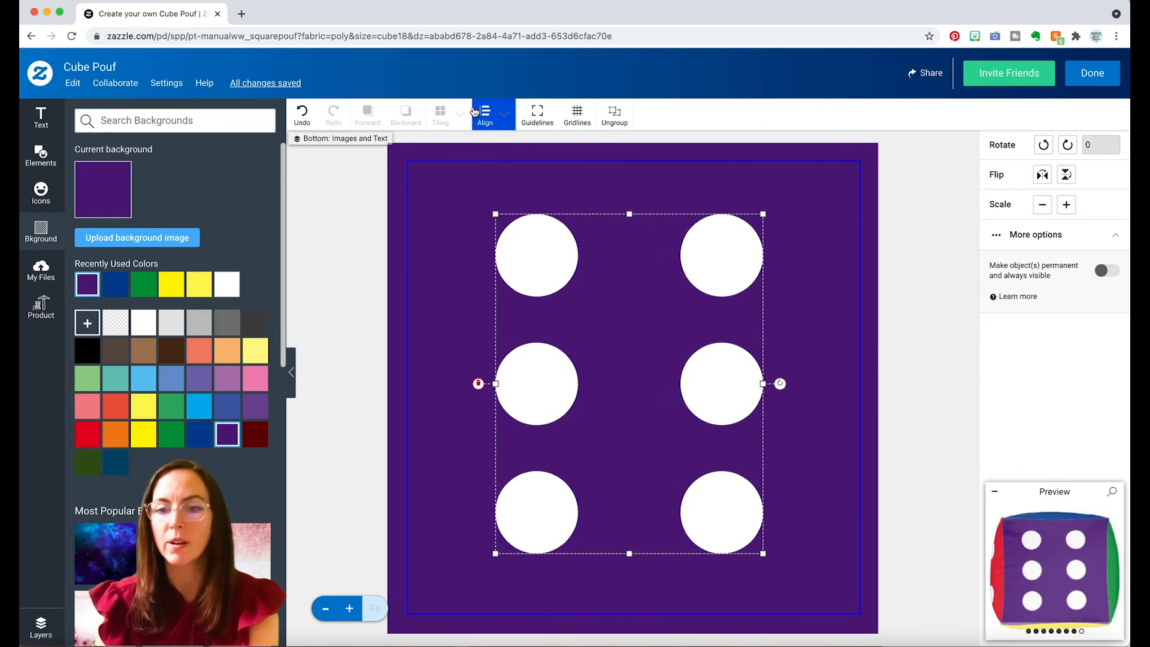
pyautogui.click(504, 115)
pyautogui.click(583, 169)
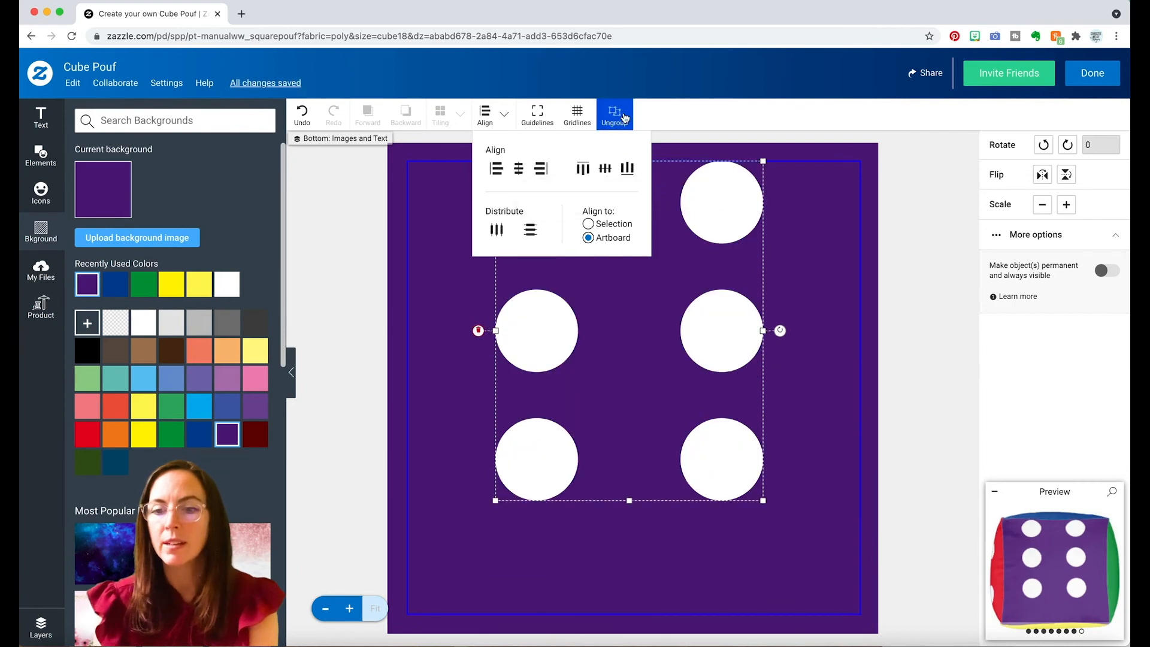
# Combine the two dot columns into a single six-dot group.
pyautogui.click(672, 150)
pyautogui.moveTo(730, 207); pyautogui.dragTo(730, 203)
pyautogui.click(617, 123)
pyautogui.click(544, 193)
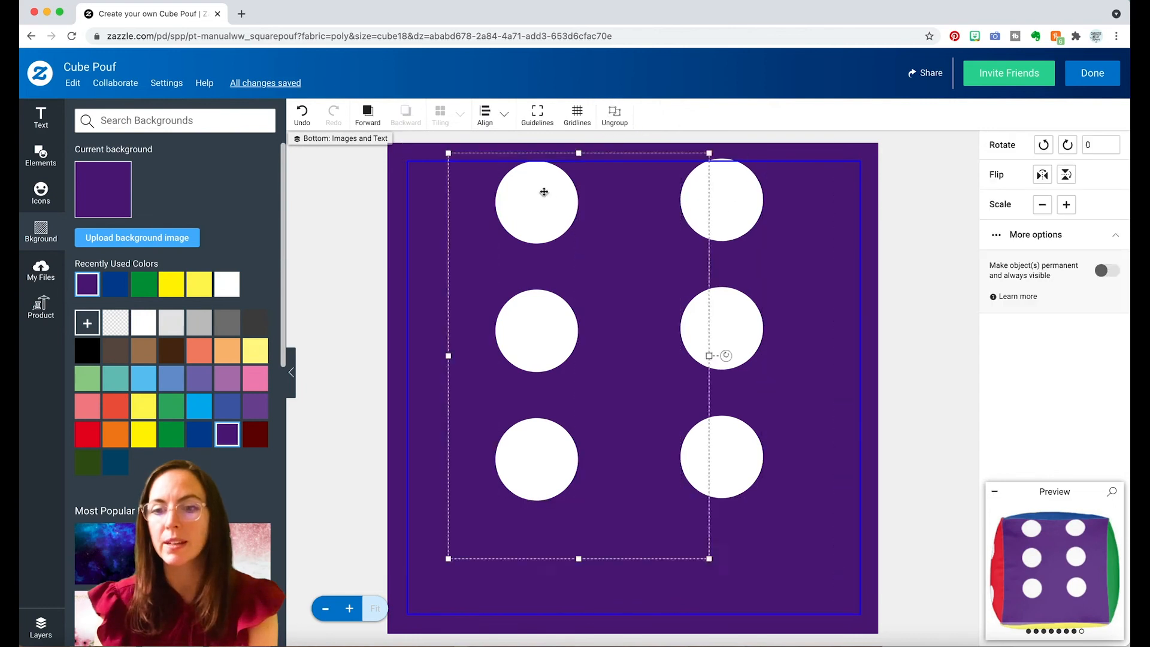
pyautogui.click(619, 115)
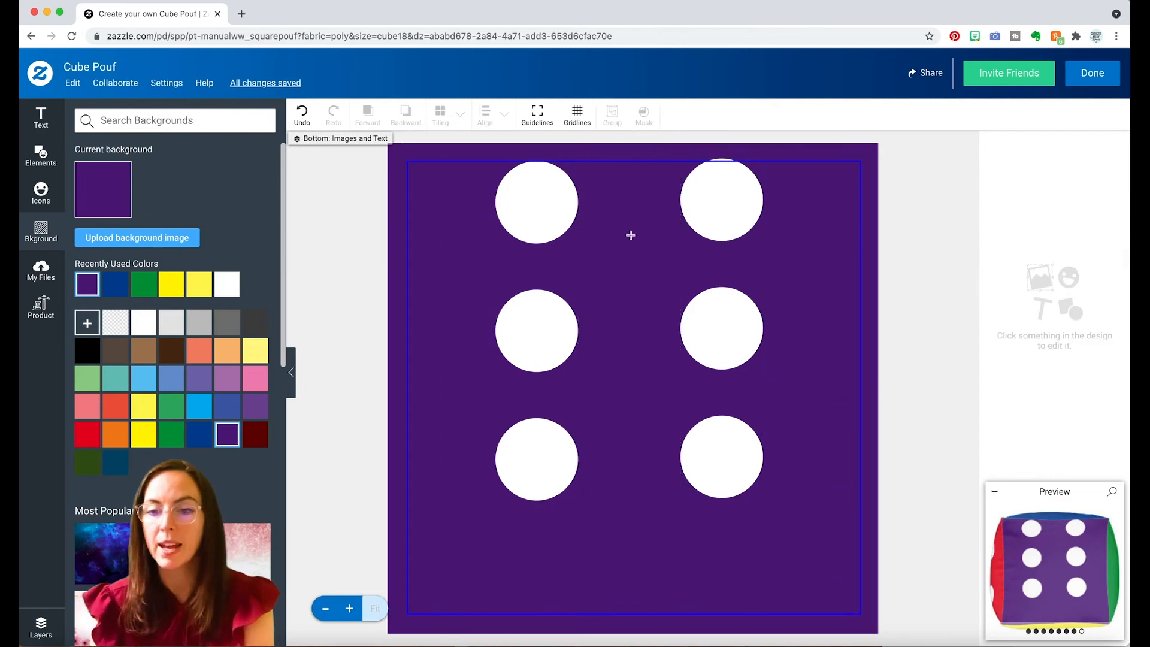
pyautogui.press('super+a')
pyautogui.click(612, 116)
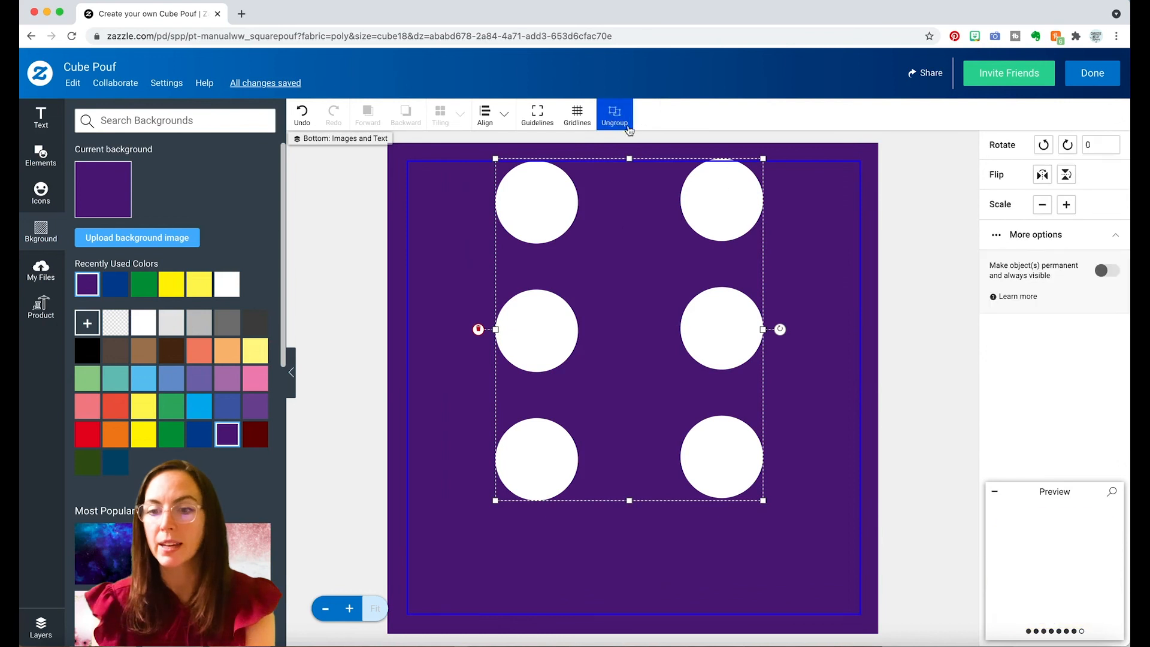
# Center the six-dot group horizontally and vertically on the artboard.
pyautogui.click(495, 128)
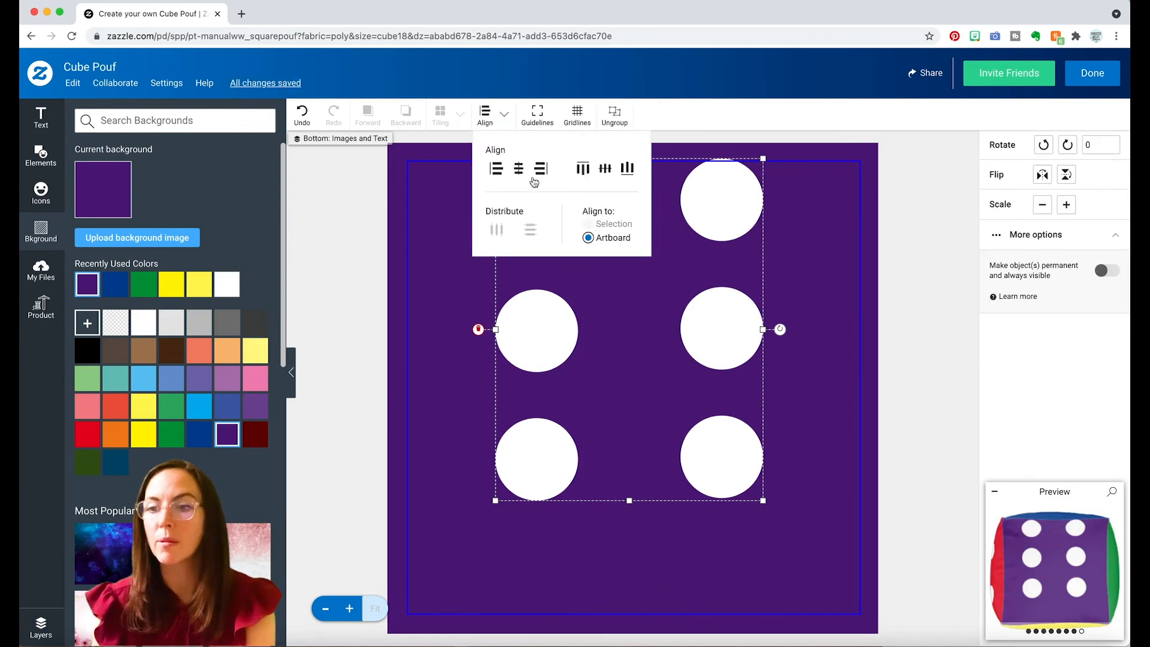
pyautogui.click(519, 169)
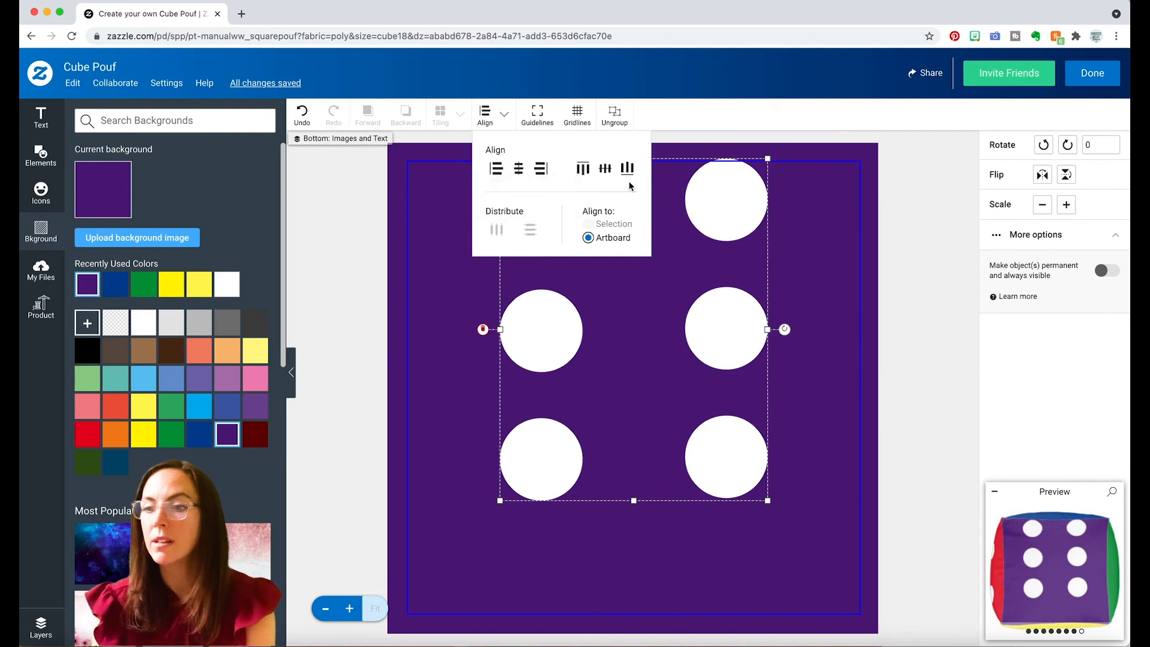
pyautogui.click(610, 172)
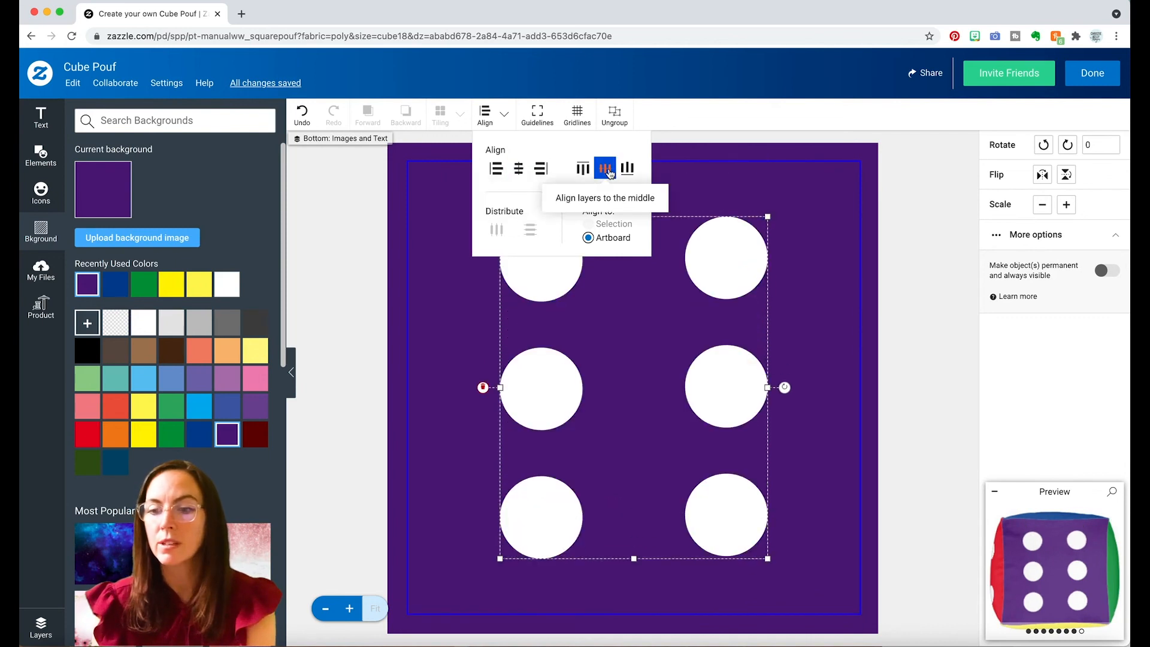
pyautogui.click(921, 223)
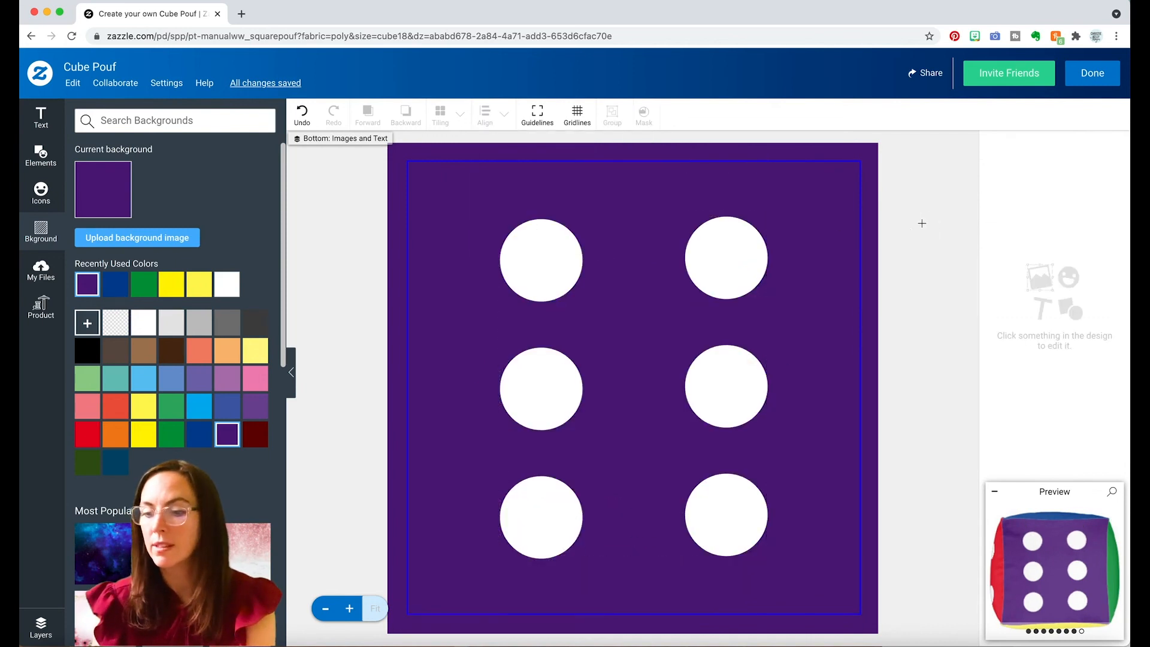
# Open the enlarged pouf preview and examine the angled front and back, front, right, back, left and top views.
pyautogui.click(1043, 537)
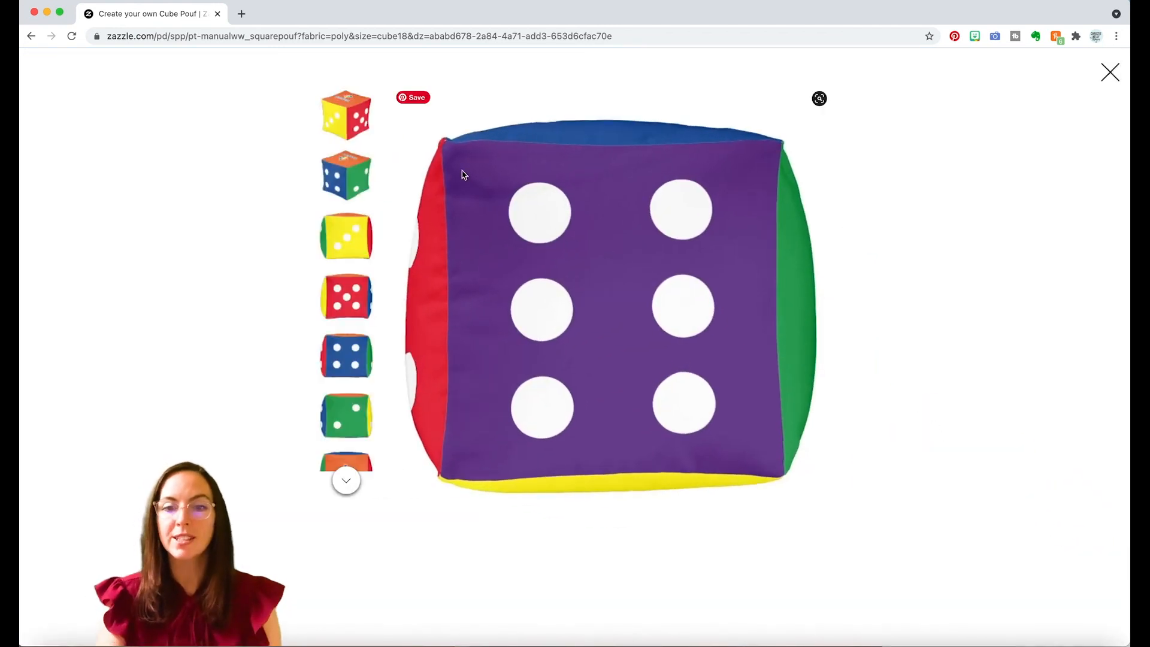
pyautogui.click(343, 113)
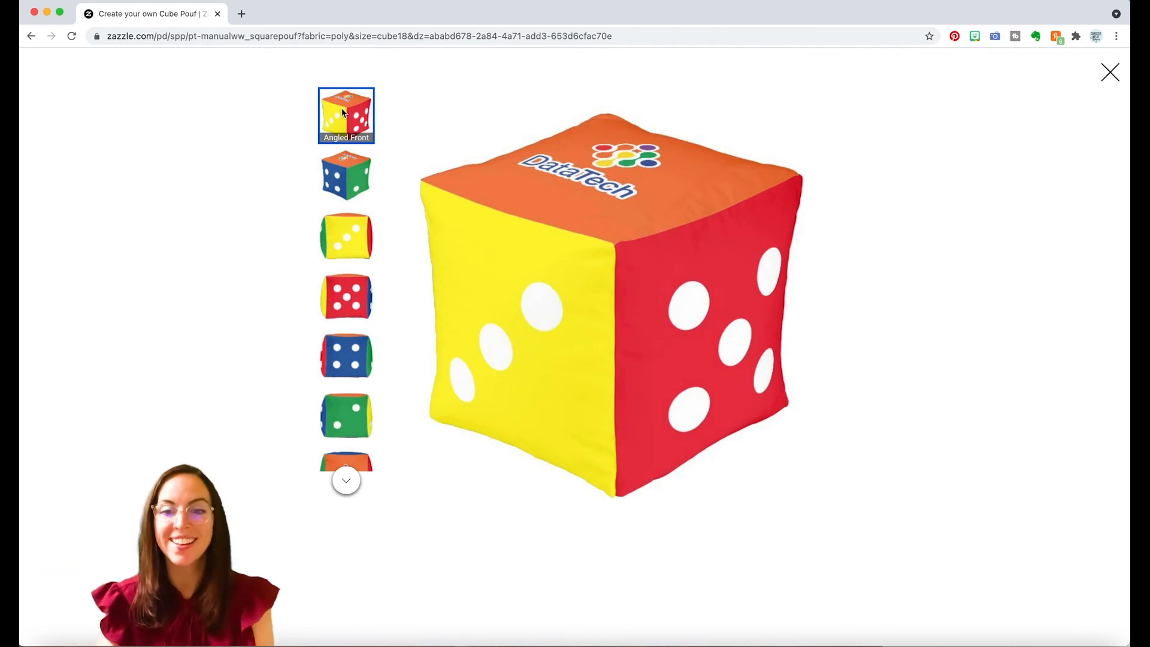
pyautogui.click(345, 169)
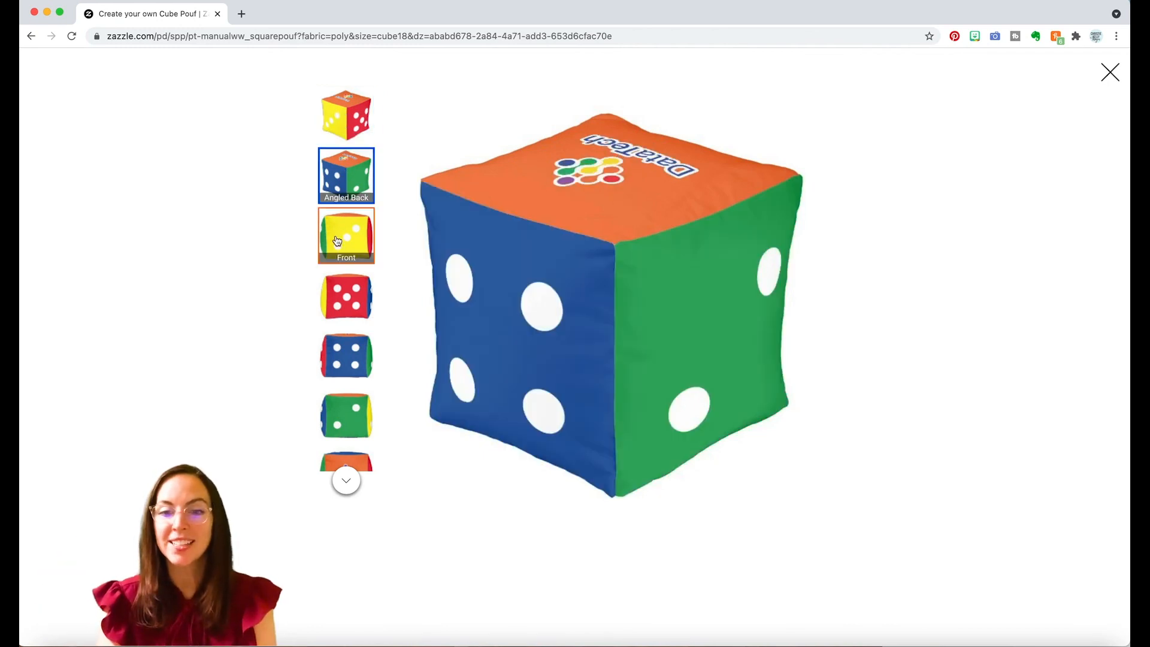
pyautogui.click(338, 240)
pyautogui.click(337, 295)
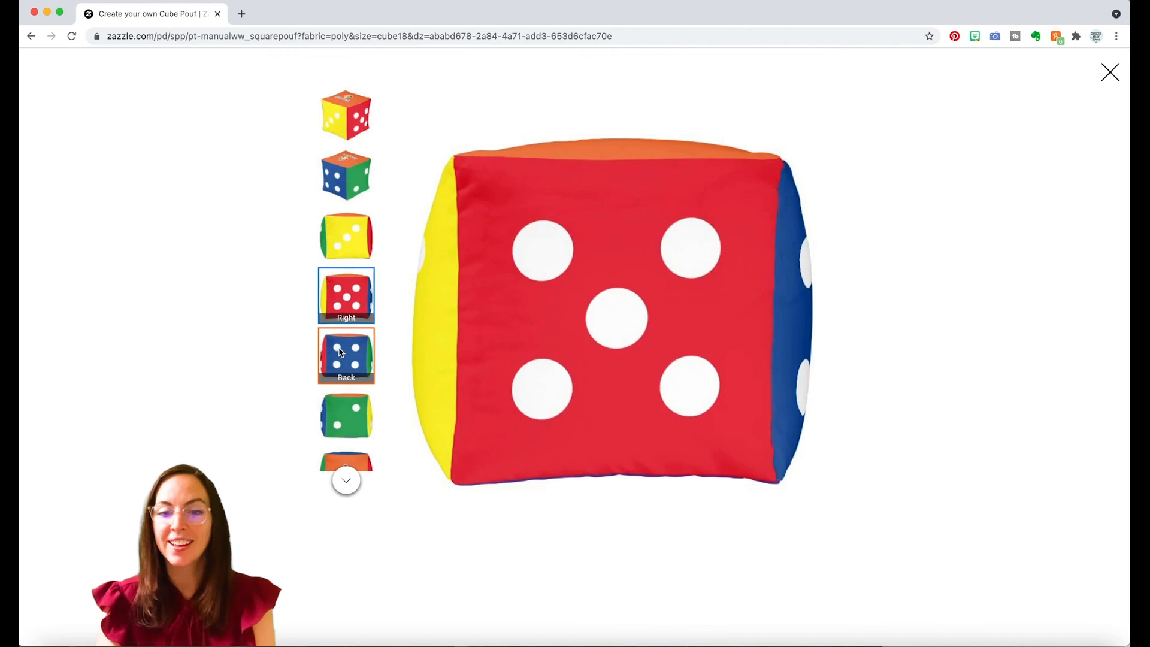
pyautogui.click(340, 352)
pyautogui.click(341, 402)
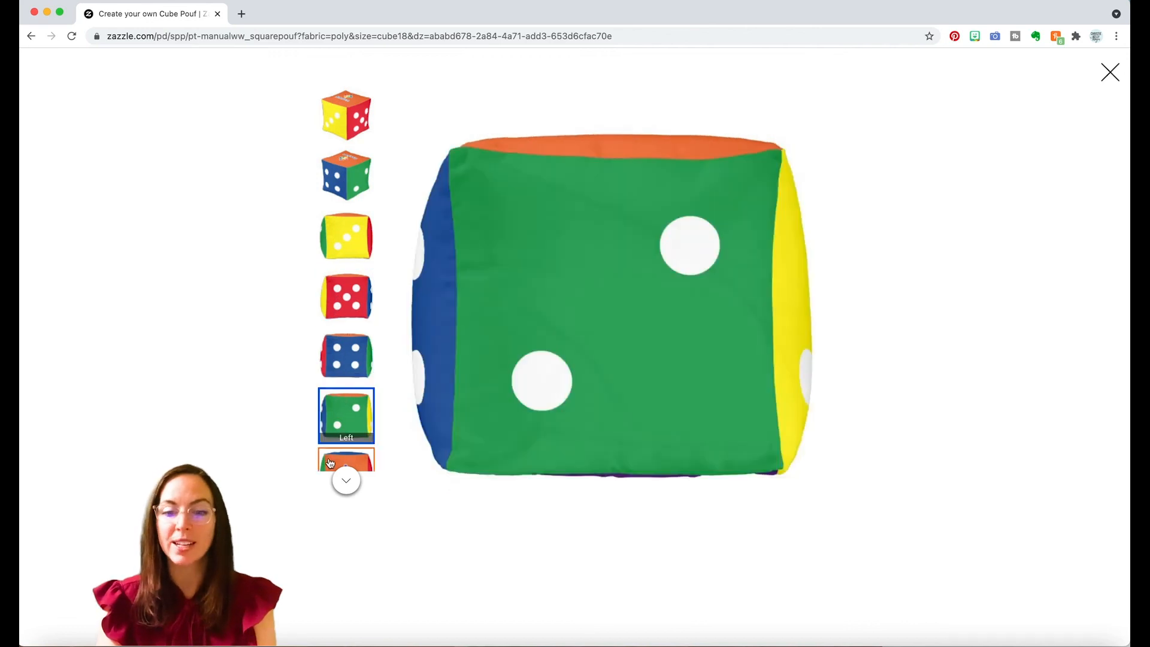
pyautogui.click(346, 480)
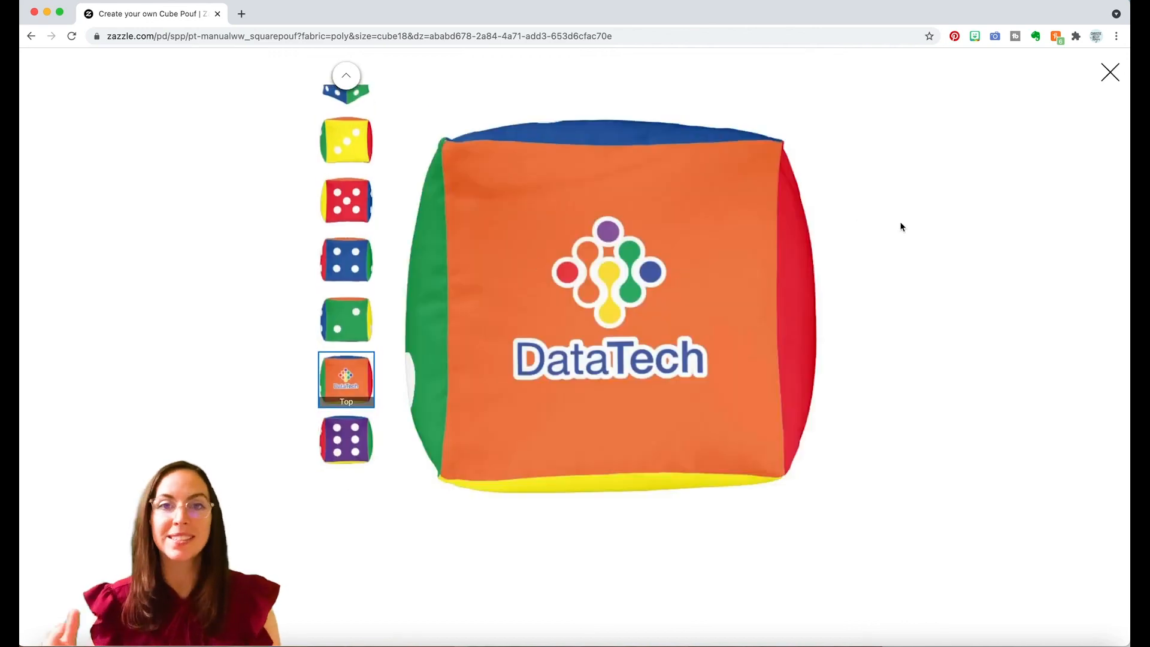